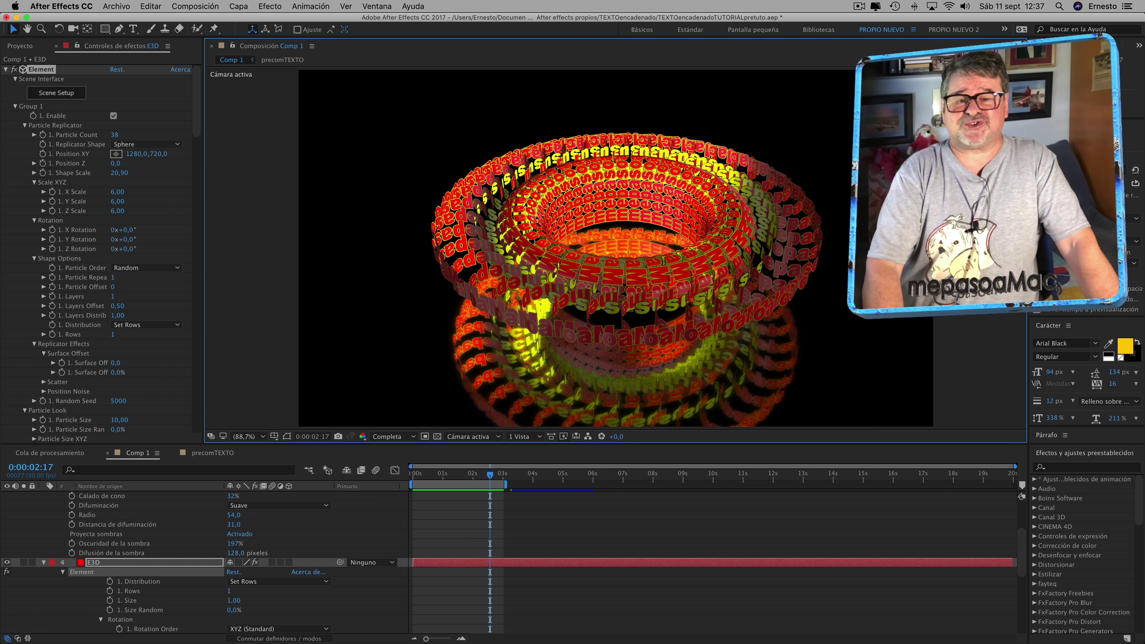
Use the window overview to view the CINEMA 4D tutorial channel page in Safari.
key("ctrl+Up")
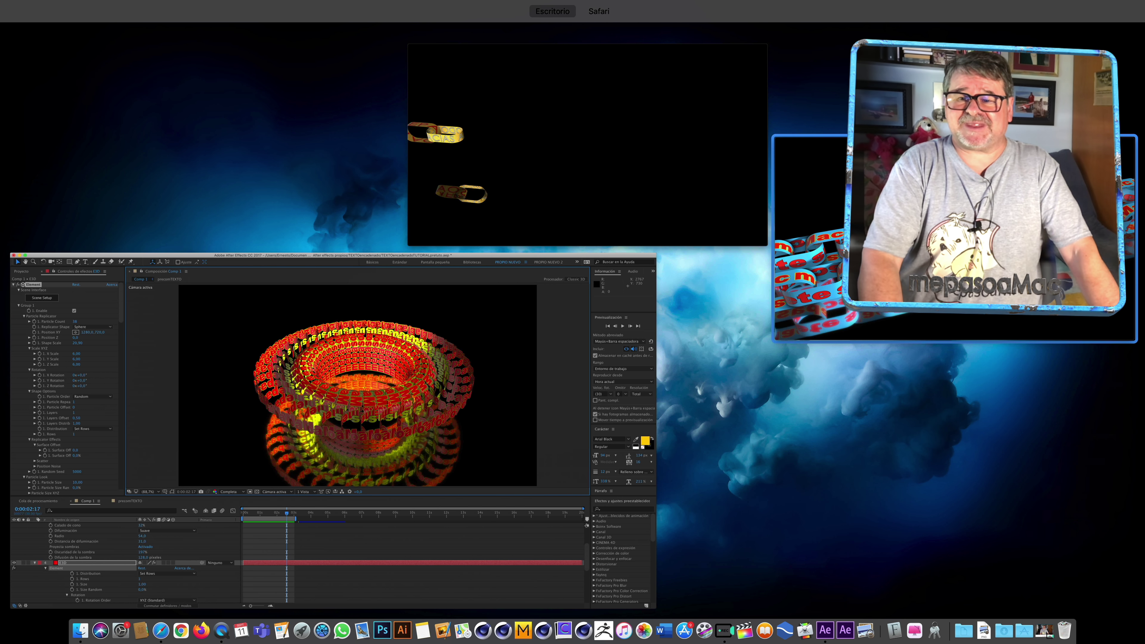
key("ctrl+Up")
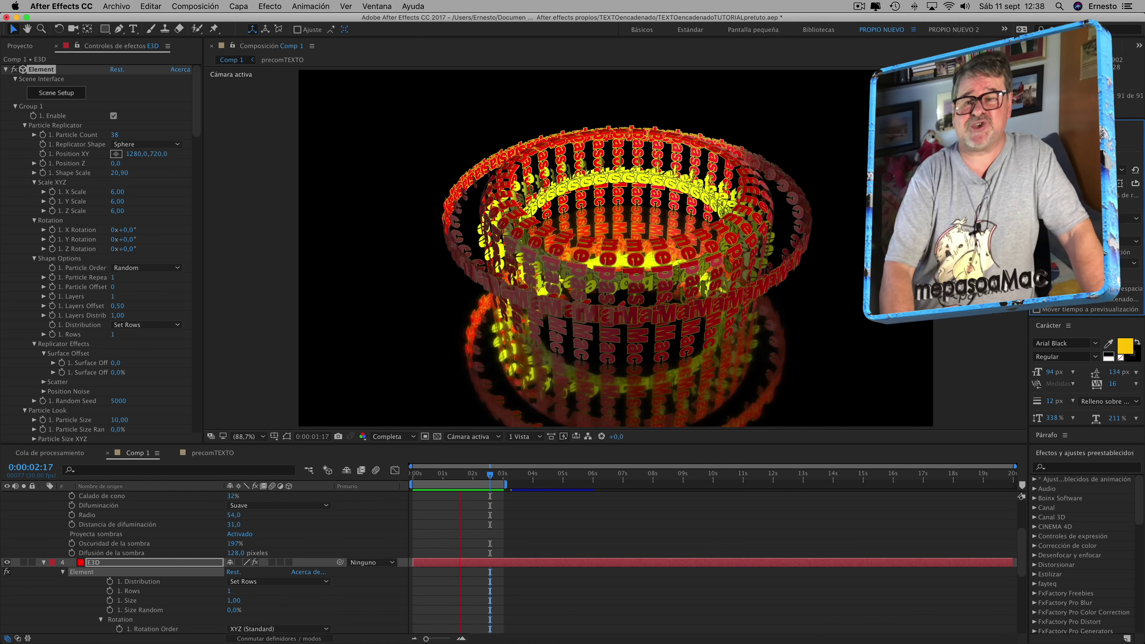
key("ctrl+Up")
left_click(628, 32)
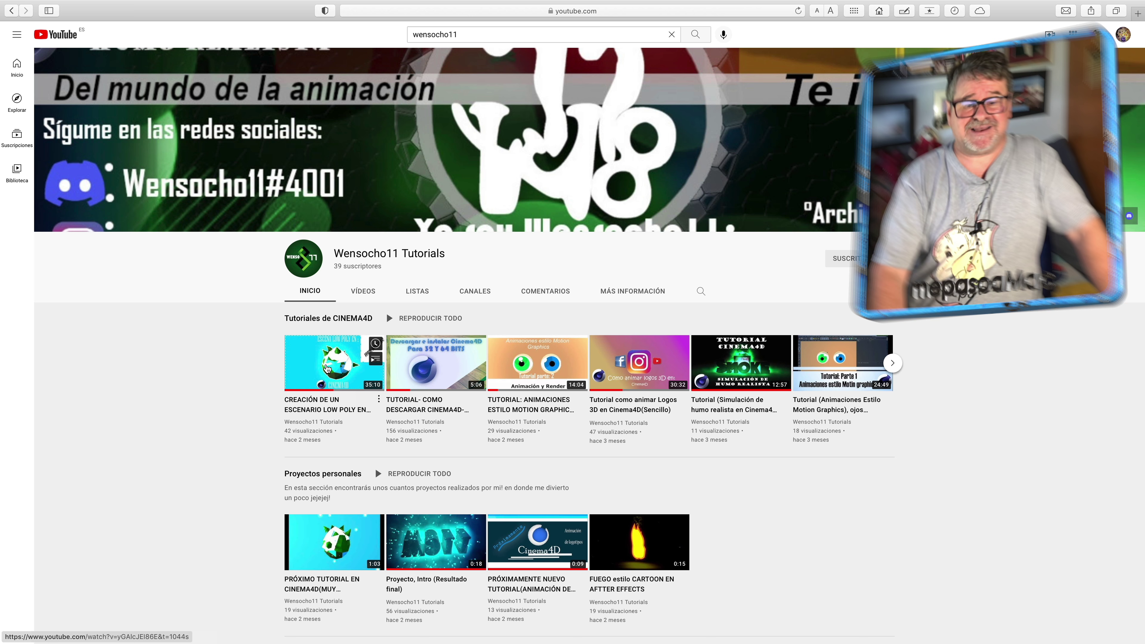
mouse_move(327, 368)
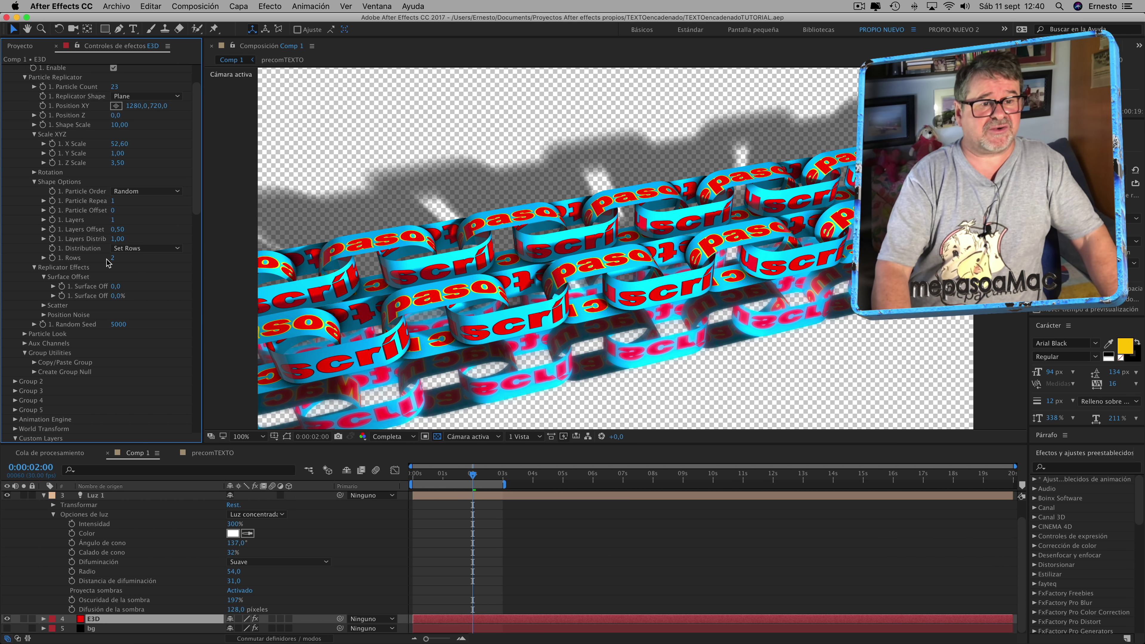
Set Element Shape Options Rows to 1 and stretch Scale XYZ X Scale to about 99.
left_click(113, 257)
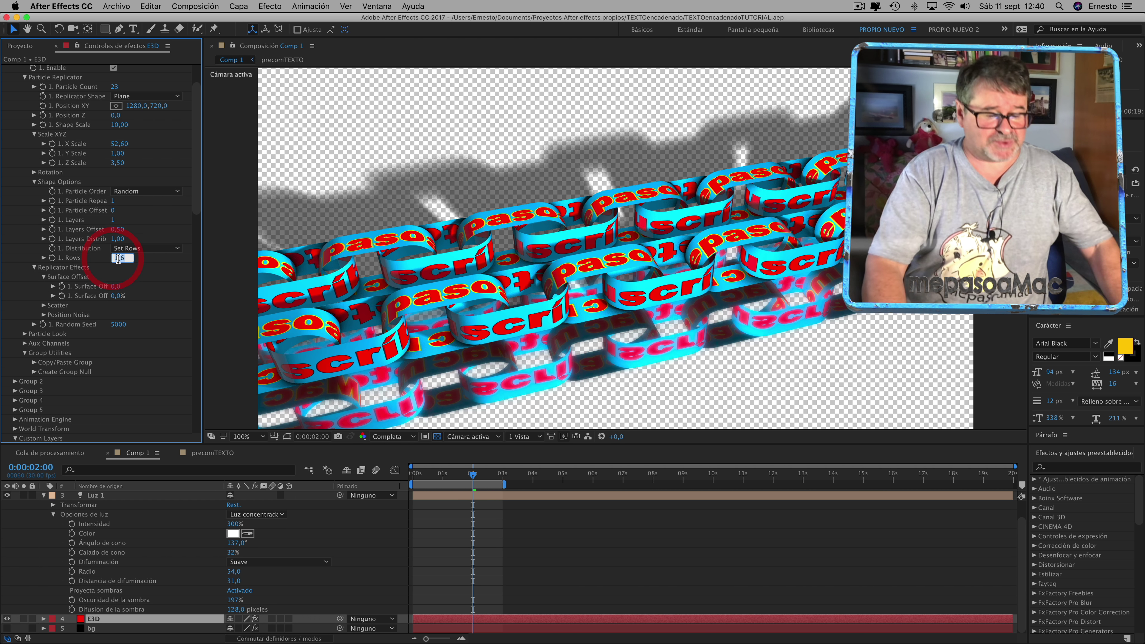
type("1")
left_click(150, 262)
scroll(99, 225, "up", 3)
left_click_drag(118, 192, 227, 187)
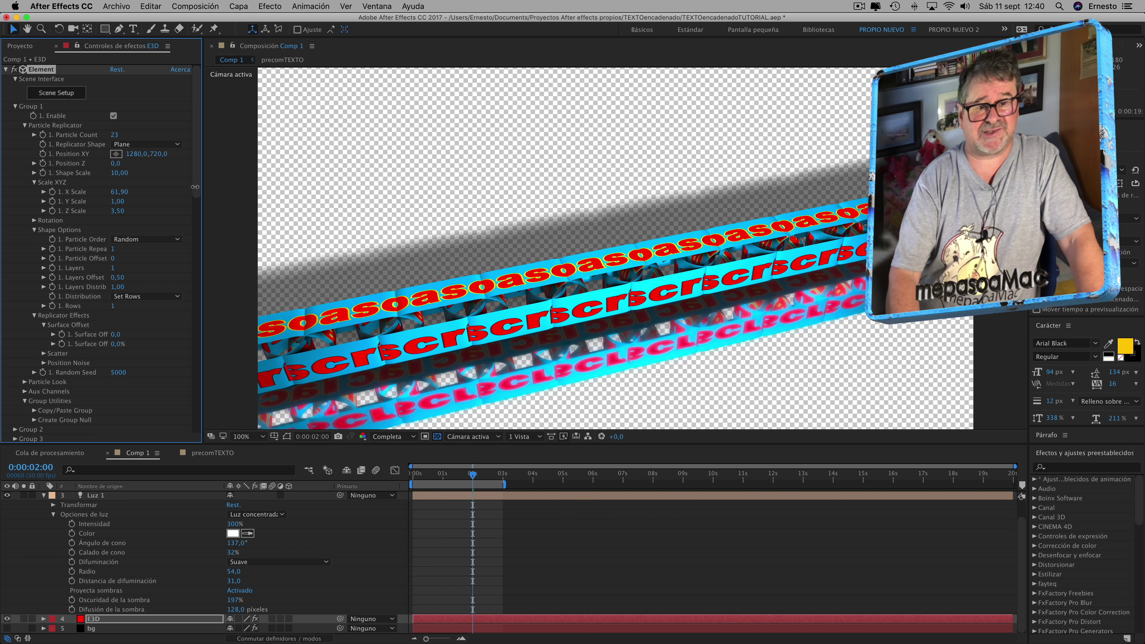
left_click_drag(227, 187, 329, 183)
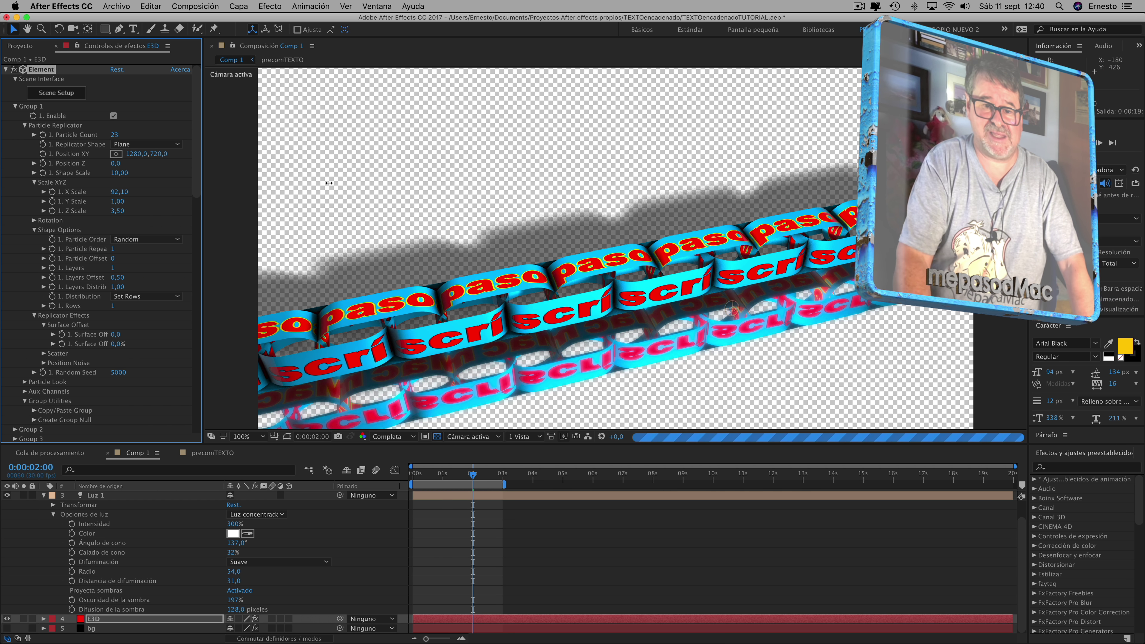
left_click_drag(329, 183, 370, 183)
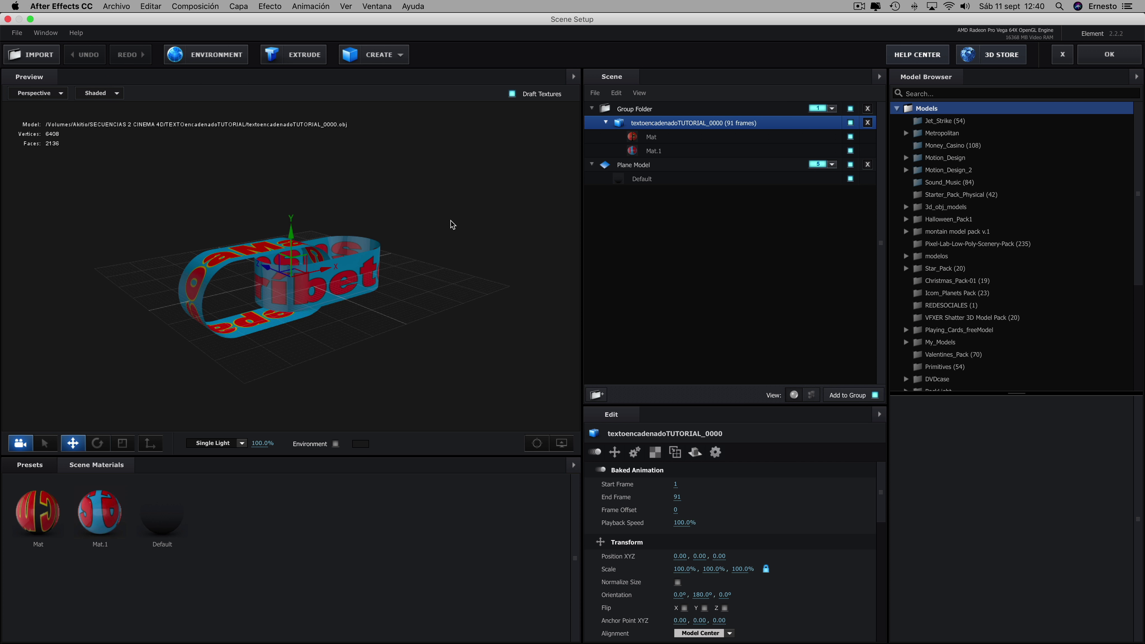
Select the text model's Group Folder and duplicate it with Cmd+D.
left_click(644, 112)
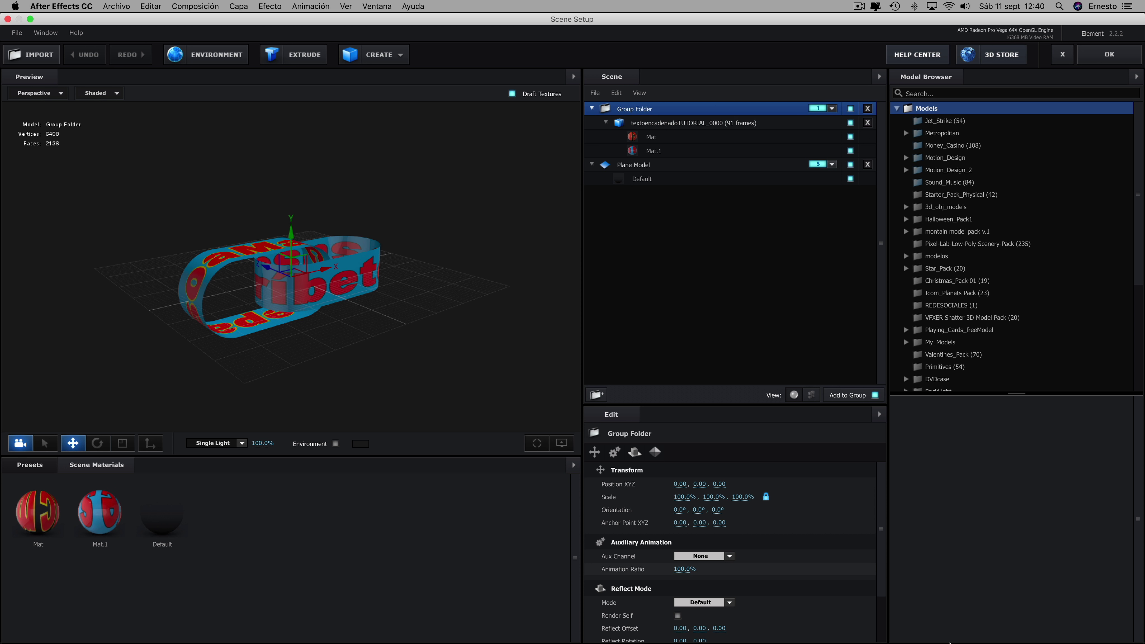
left_click(633, 111)
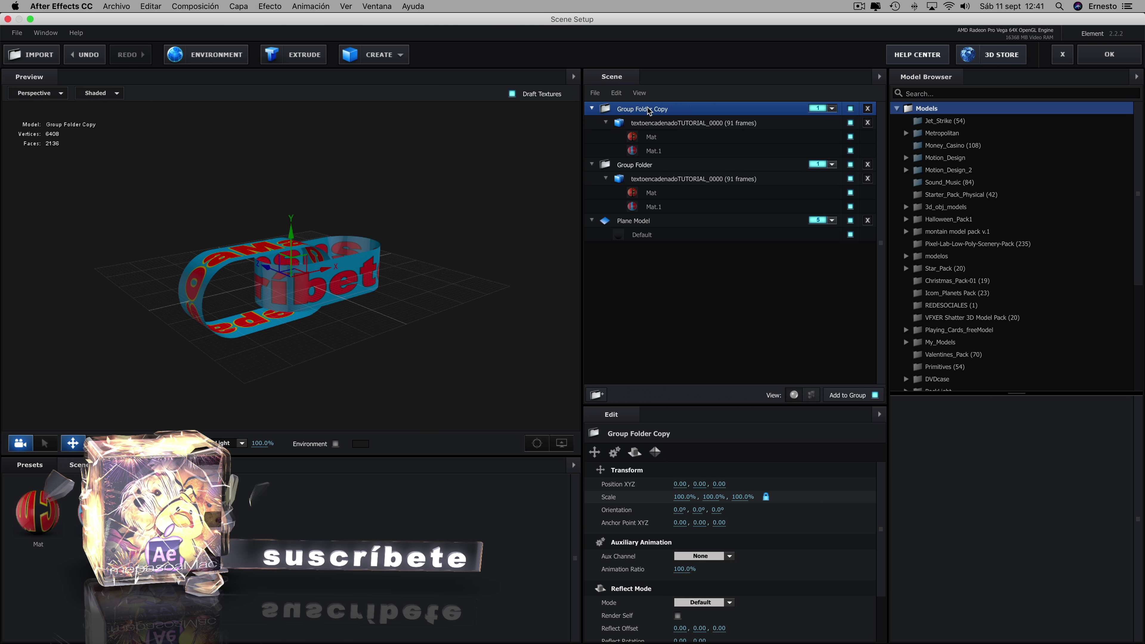
key("super+d")
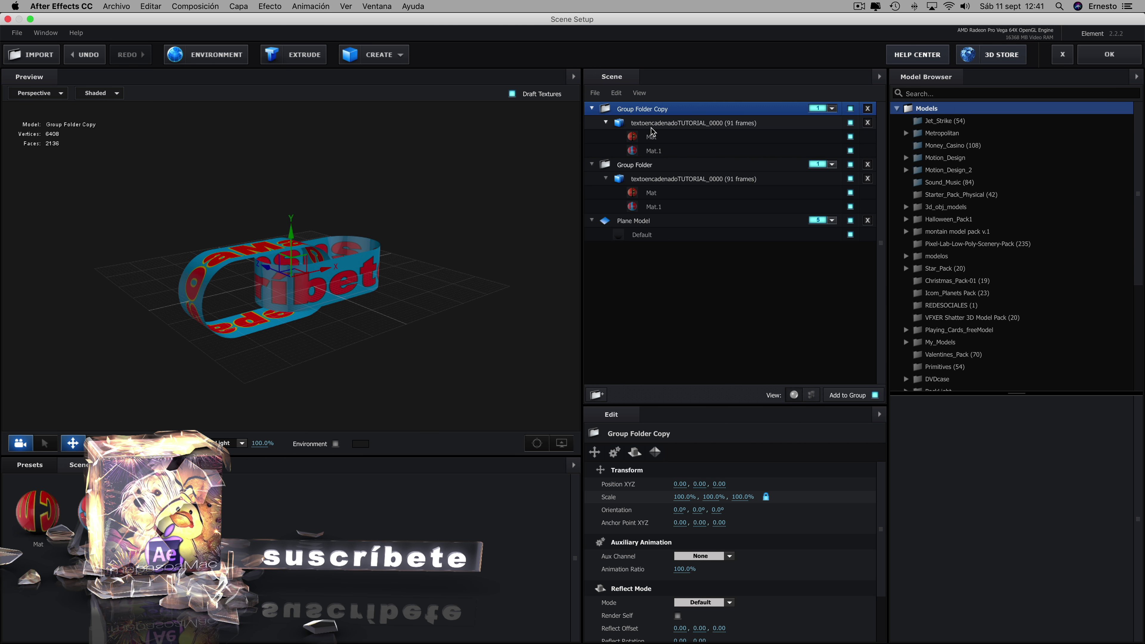
Assign the original Group Folder to group 2, check the preview, and apply the scene.
left_click(832, 166)
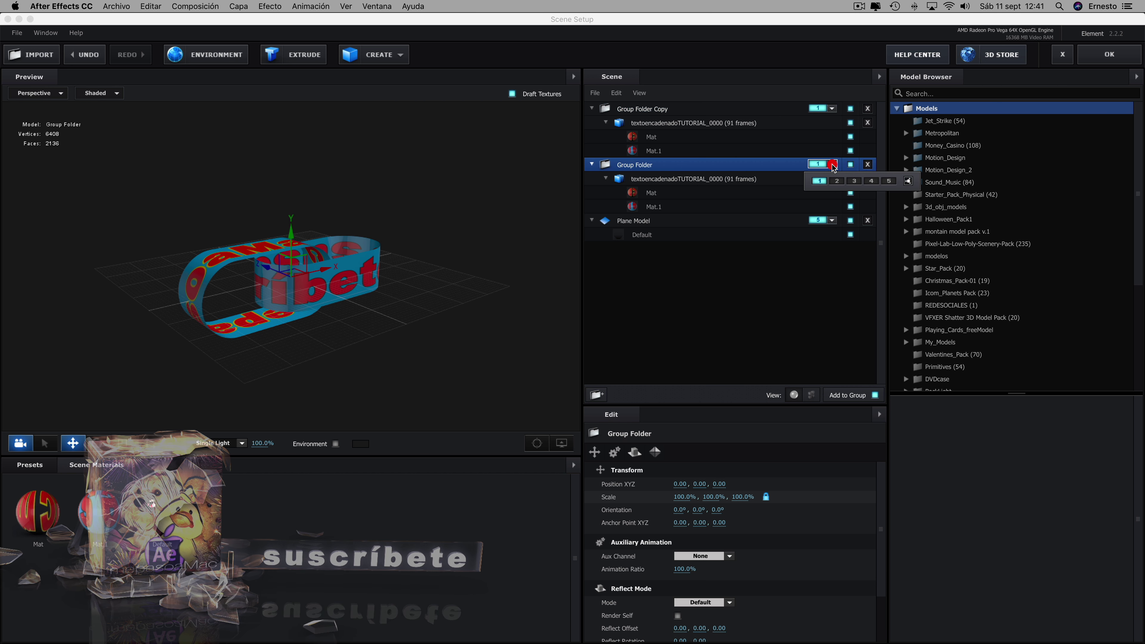
left_click(837, 181)
left_click(788, 286)
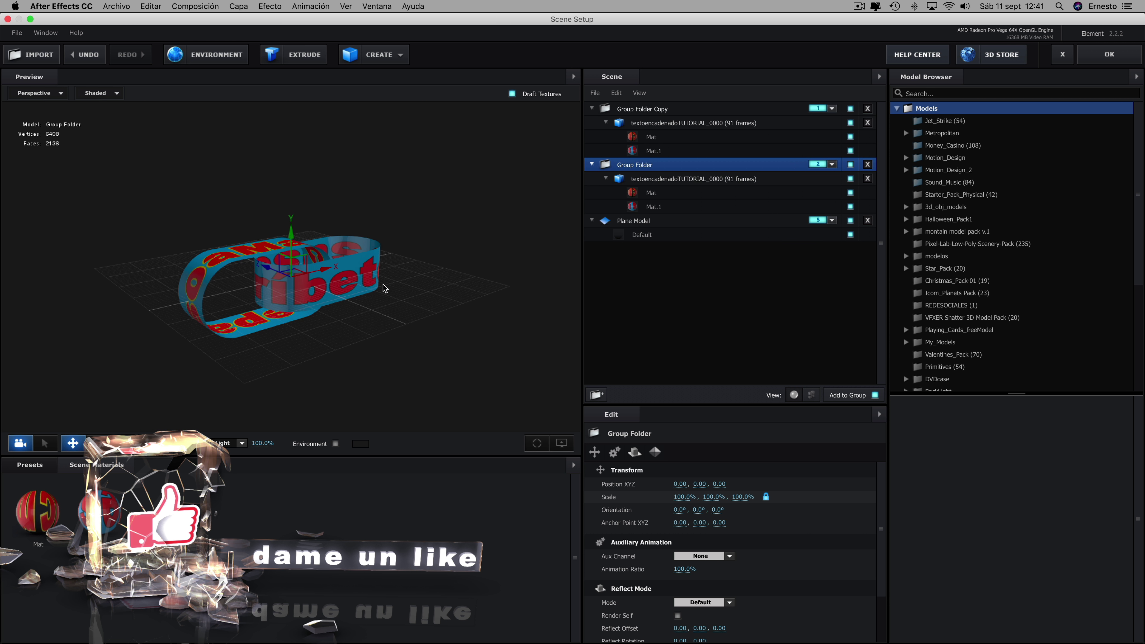
mouse_move(488, 247)
left_mouse_down()
mouse_move(466, 282)
mouse_move(477, 237)
mouse_move(483, 268)
left_mouse_up()
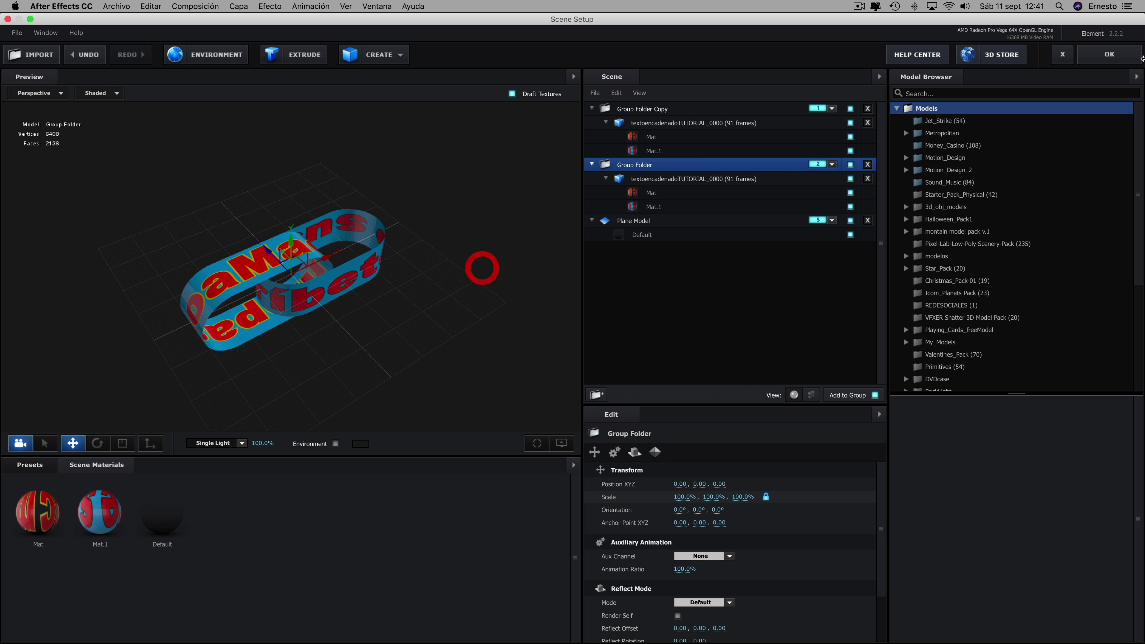
left_click(1110, 55)
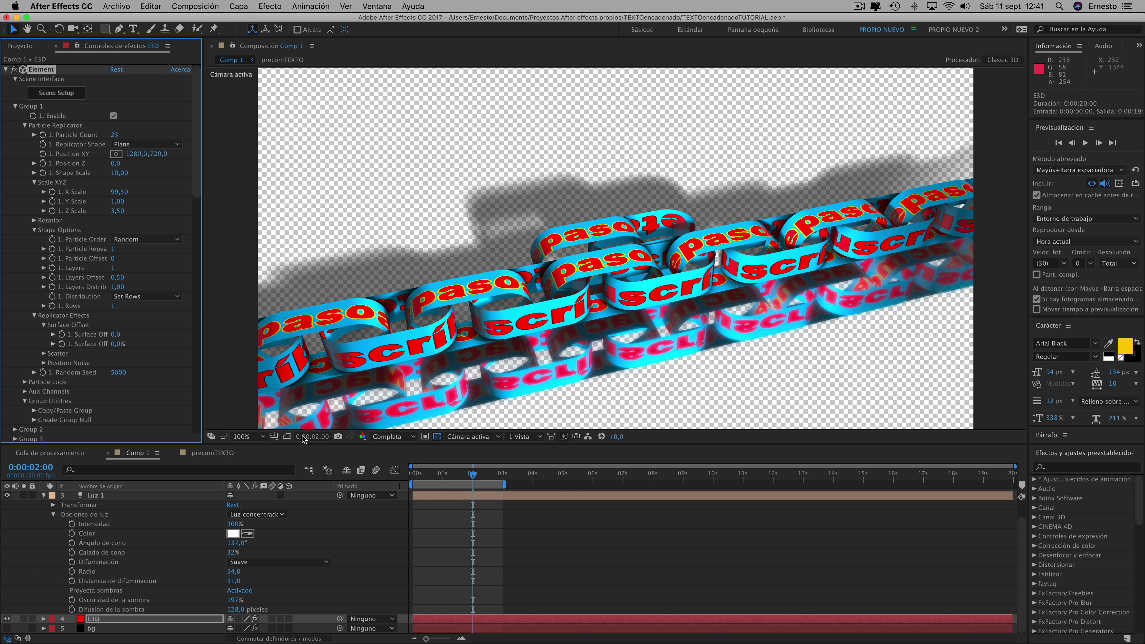
Expand Element's Animation Engine settings, then open the precomTEXTO composition.
scroll(197, 172, "down", 2)
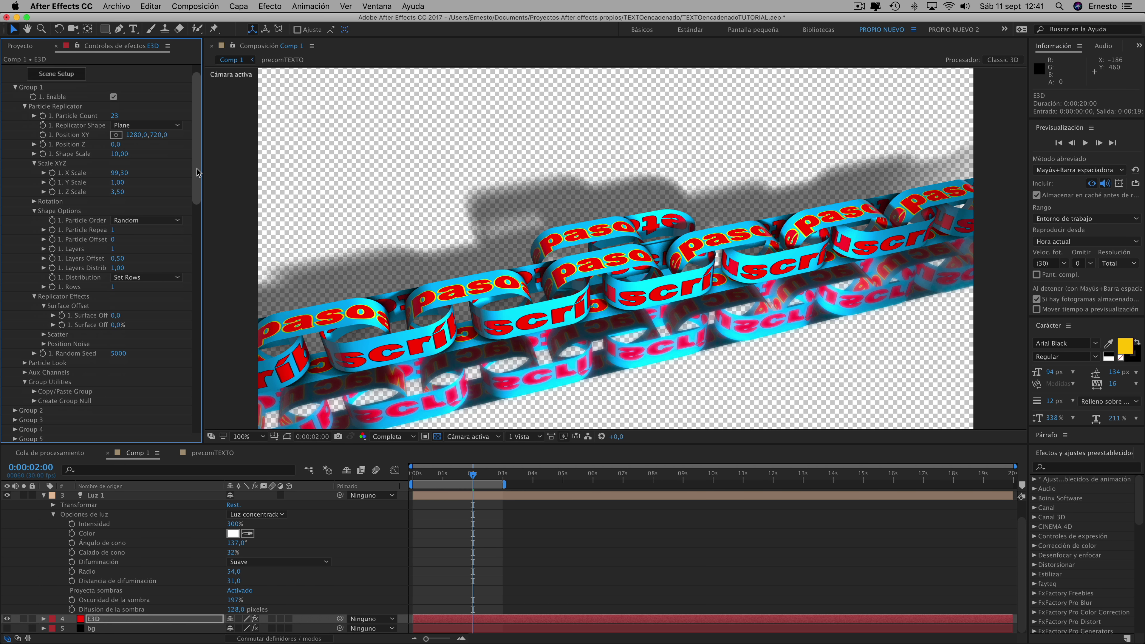
left_click_drag(197, 173, 202, 338)
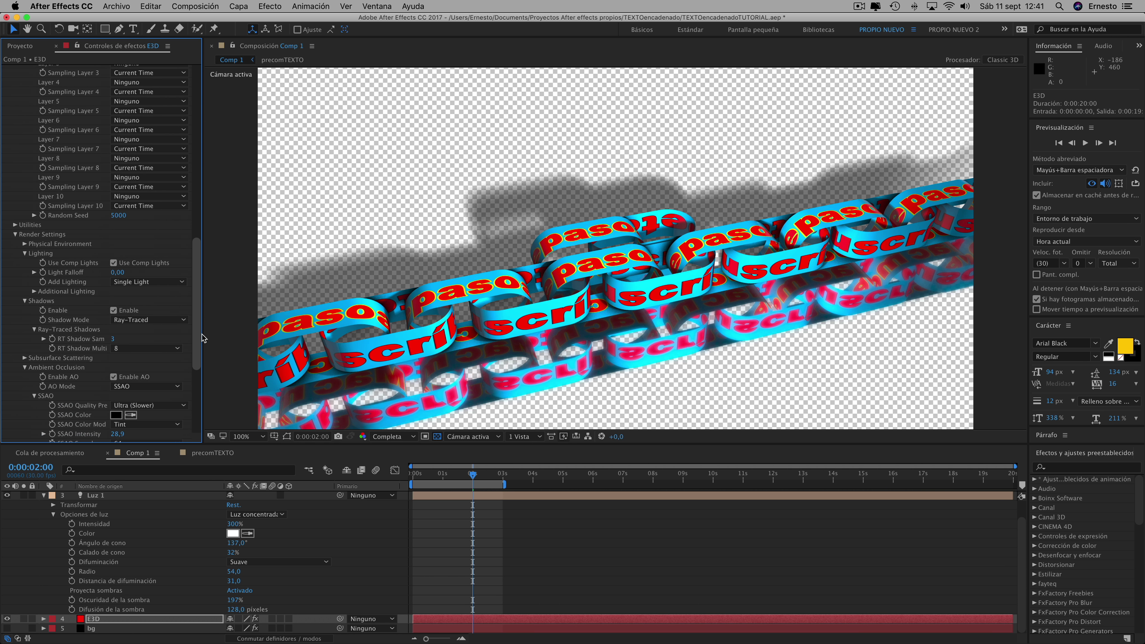
left_click_drag(202, 338, 194, 257)
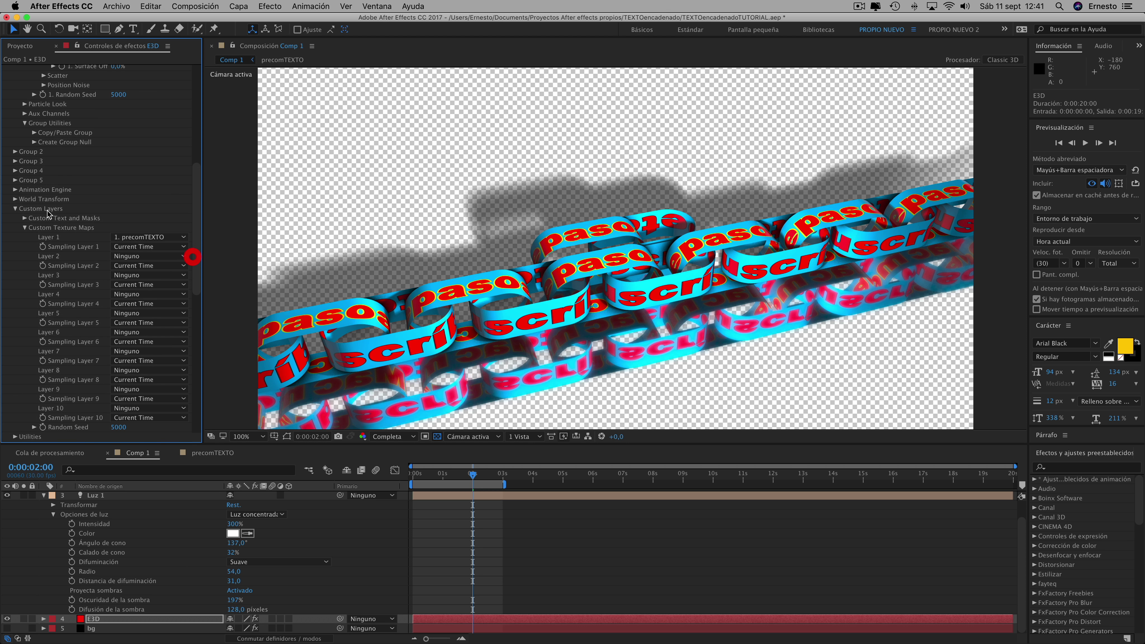
left_click(14, 190)
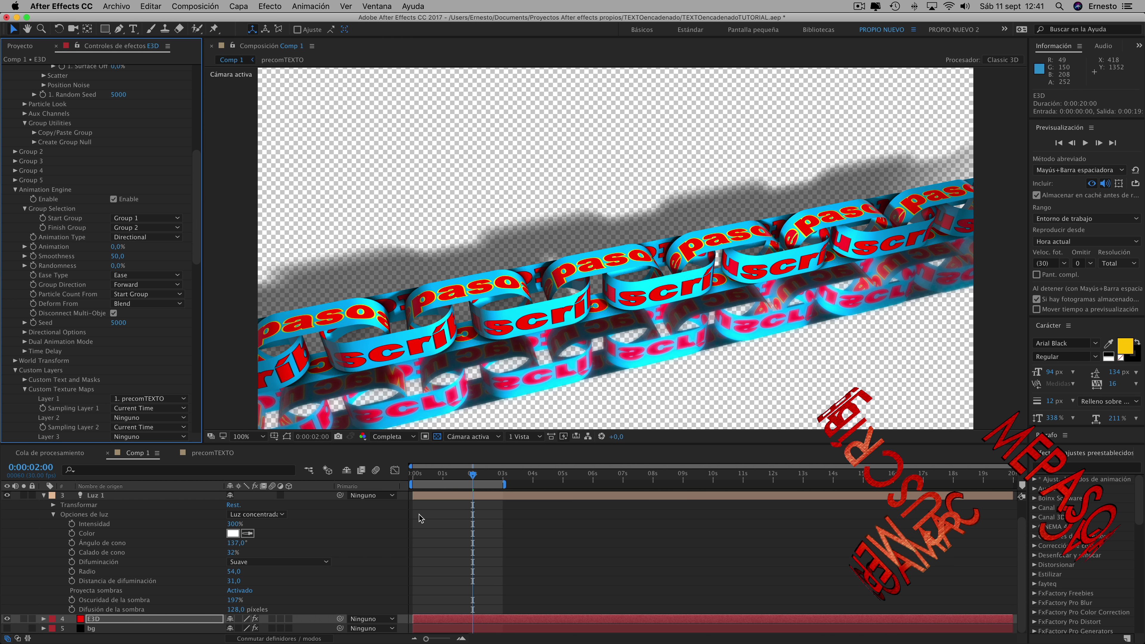
left_click(216, 453)
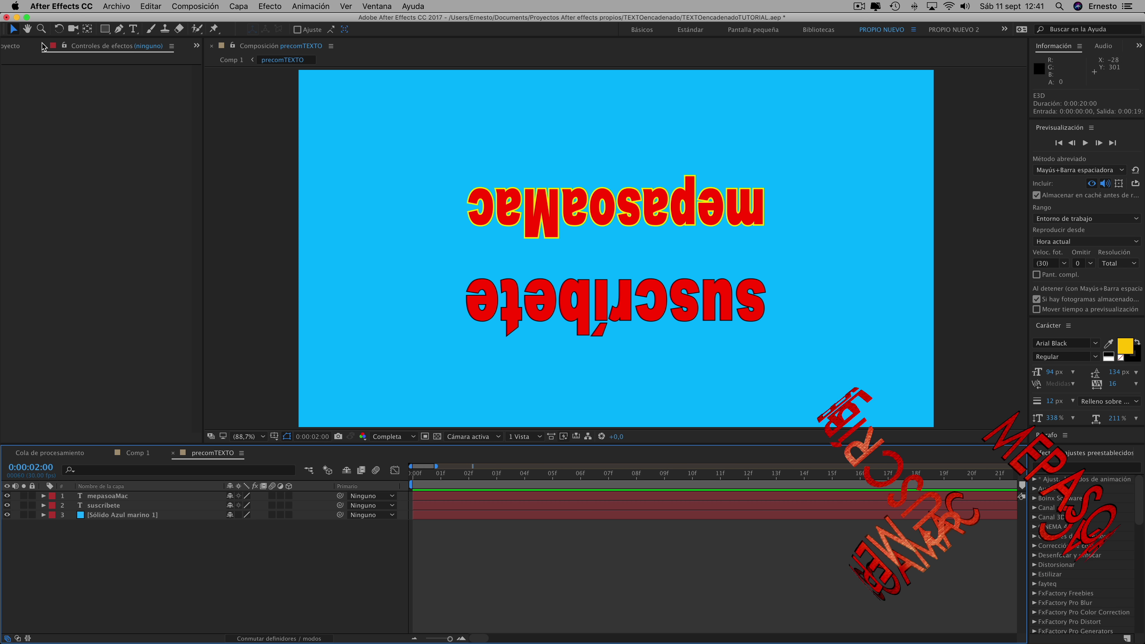
Change the suscríbete text colour to yellow.
double_click(619, 298)
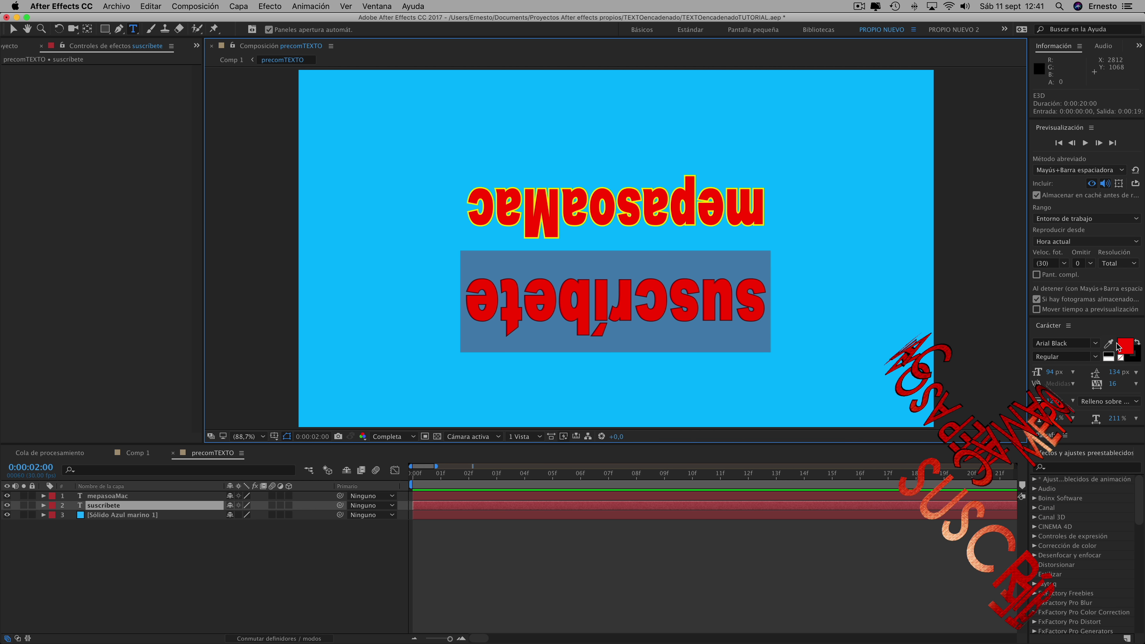
left_click(1125, 346)
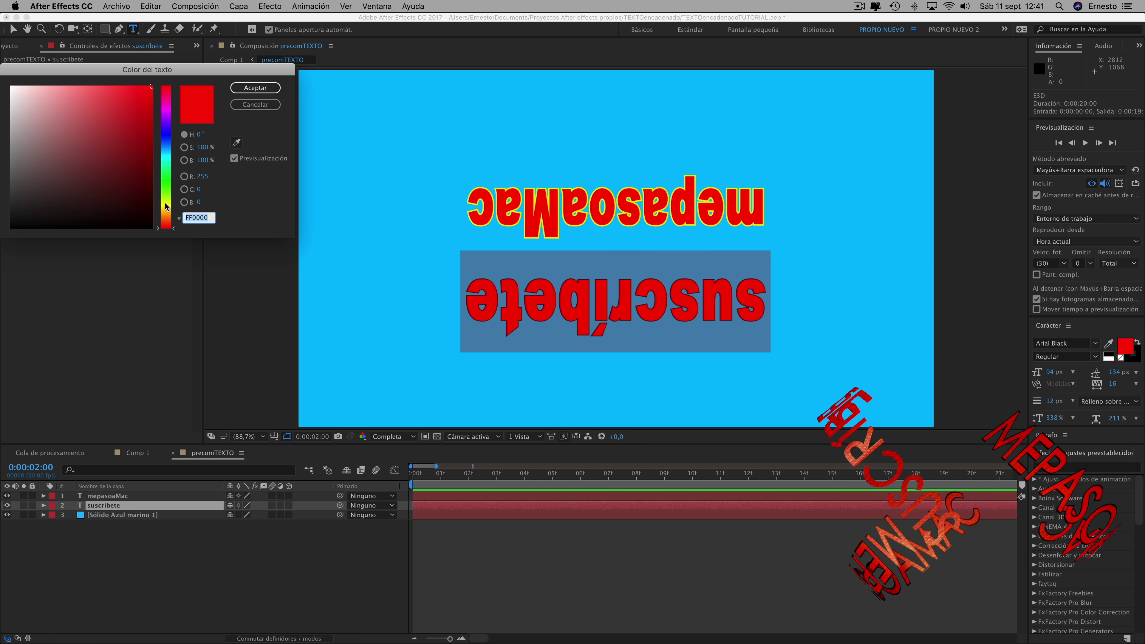
left_click_drag(166, 228, 166, 203)
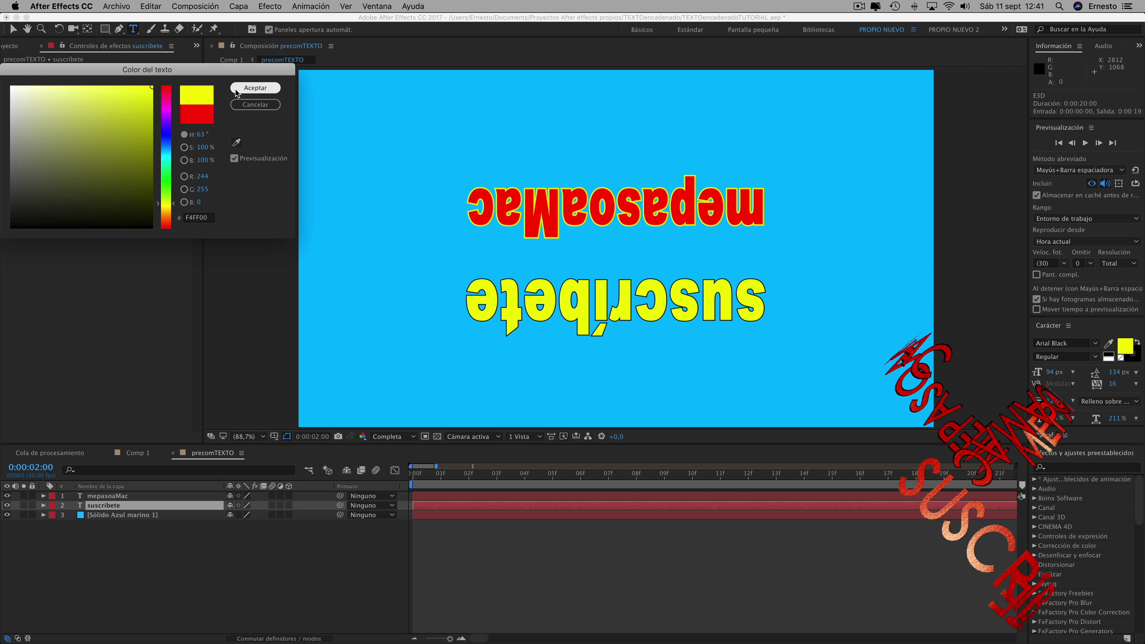
left_click(255, 88)
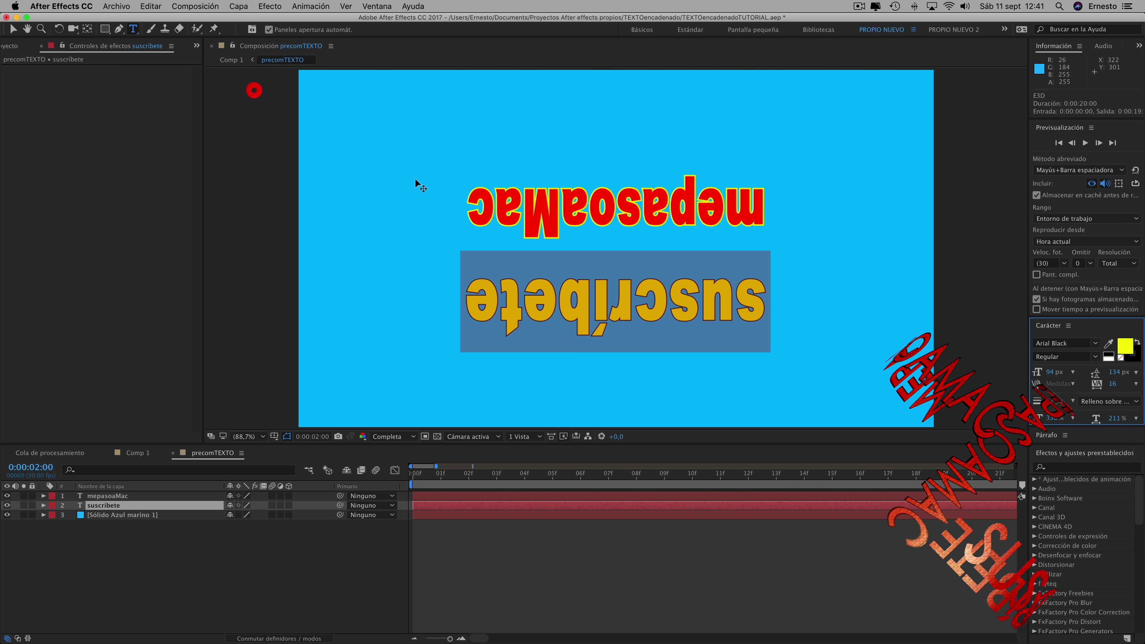
Toggle the blue solid in precomTEXTO while checking Comp 1, leaving the solid visible.
left_click(138, 452)
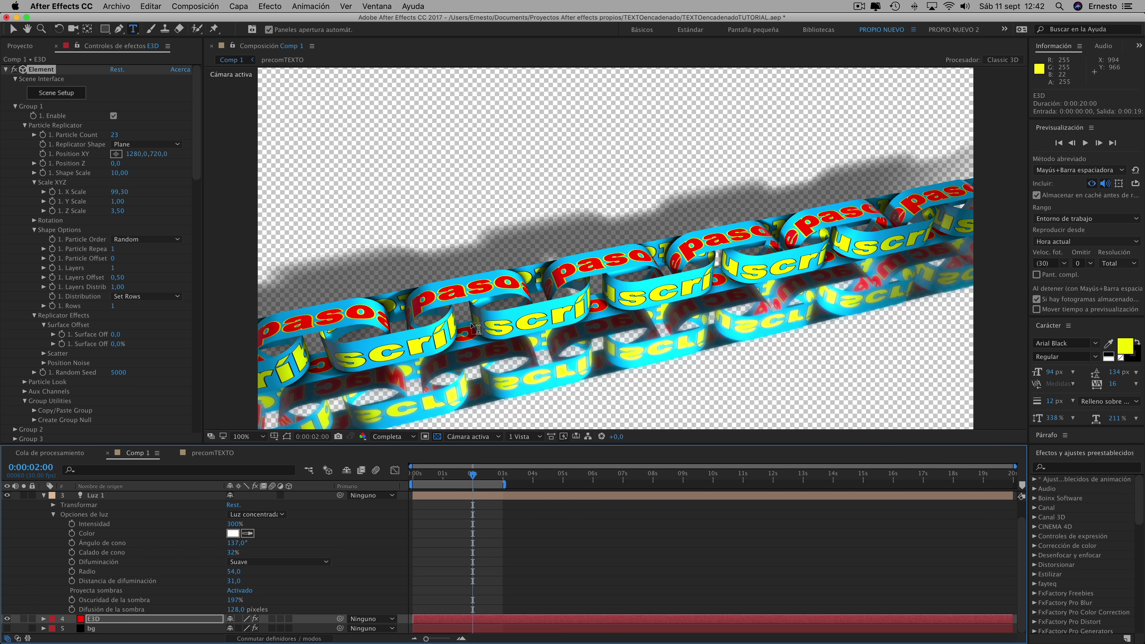
left_click(212, 453)
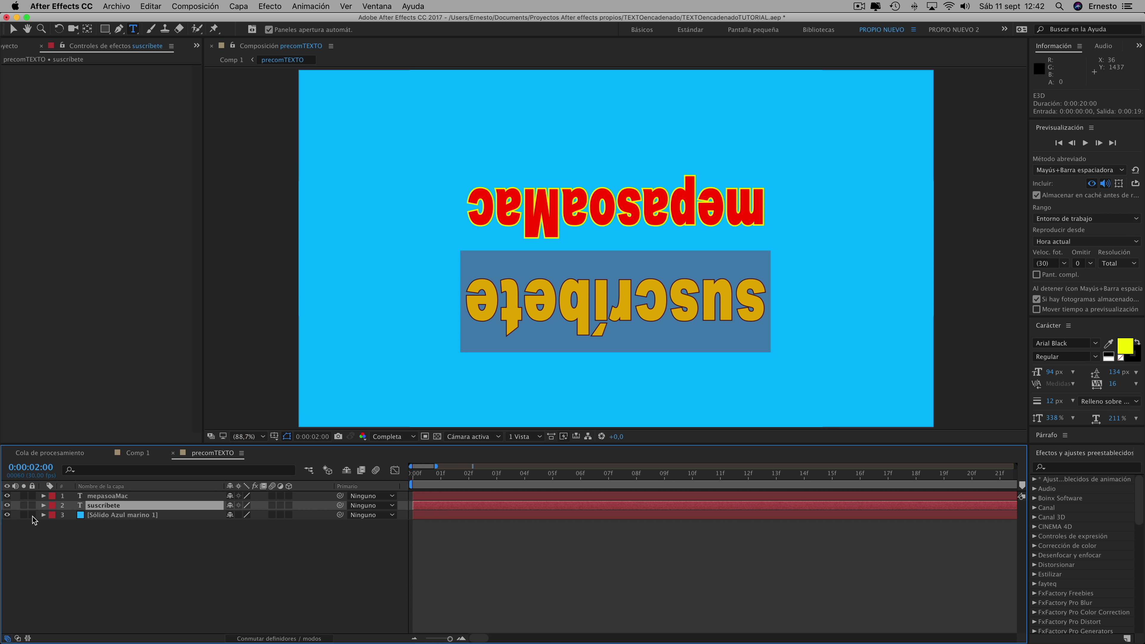
left_click(7, 515)
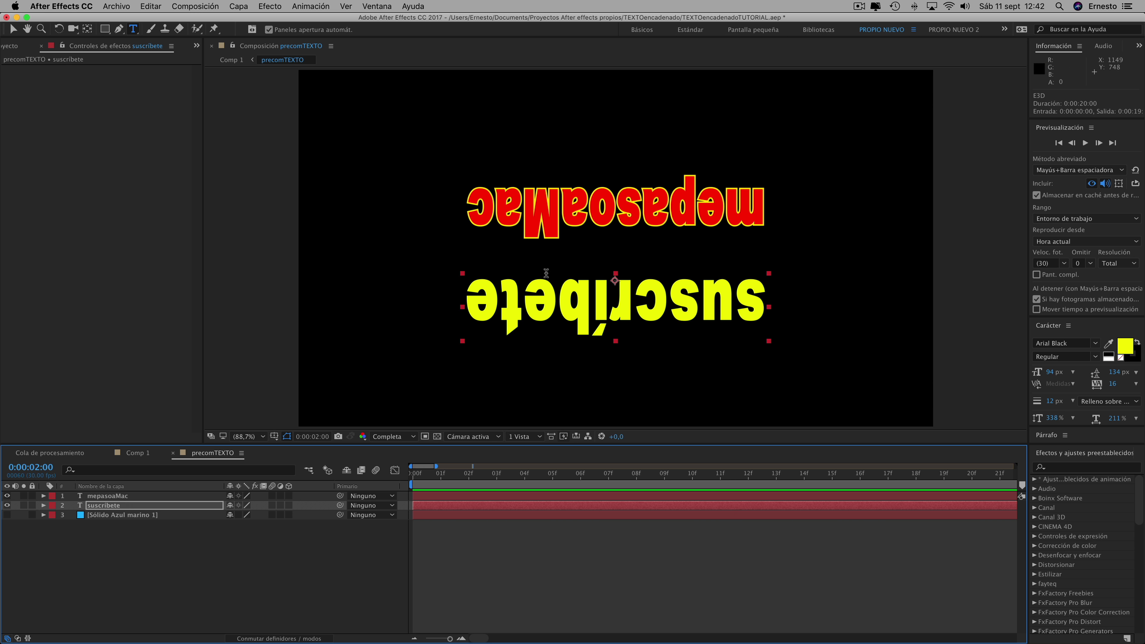
left_click(137, 453)
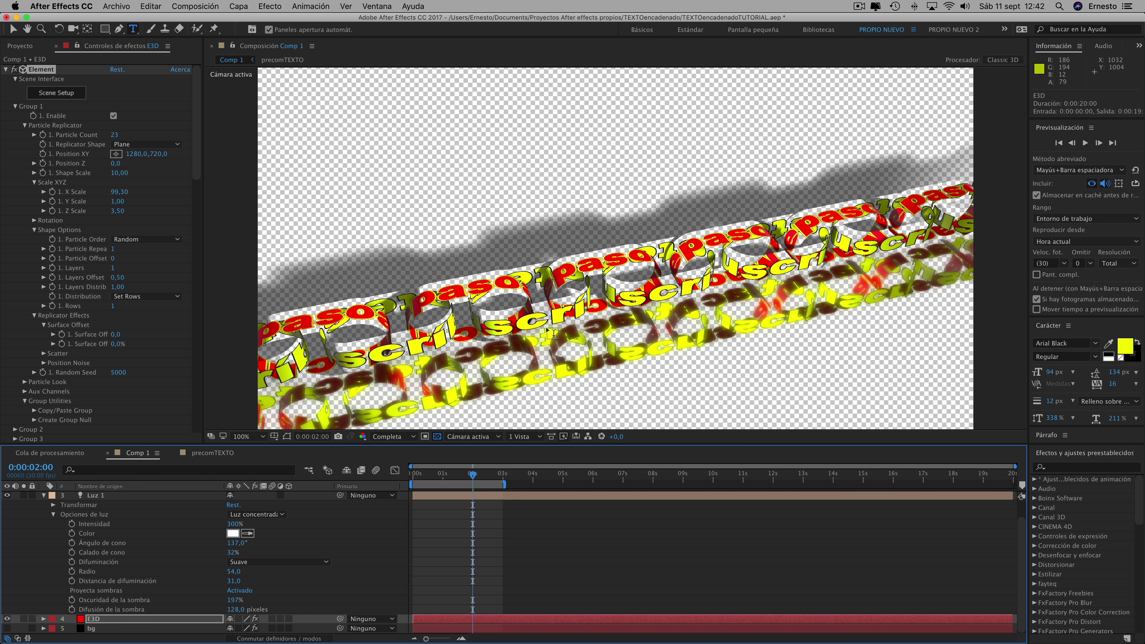
left_click(217, 455)
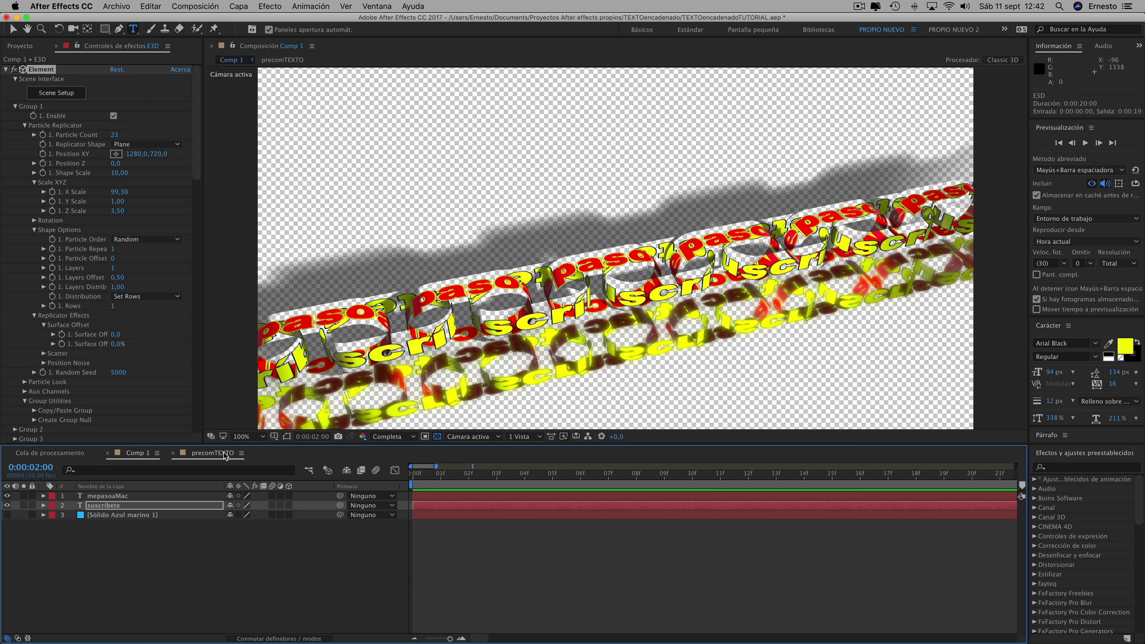
left_click(7, 515)
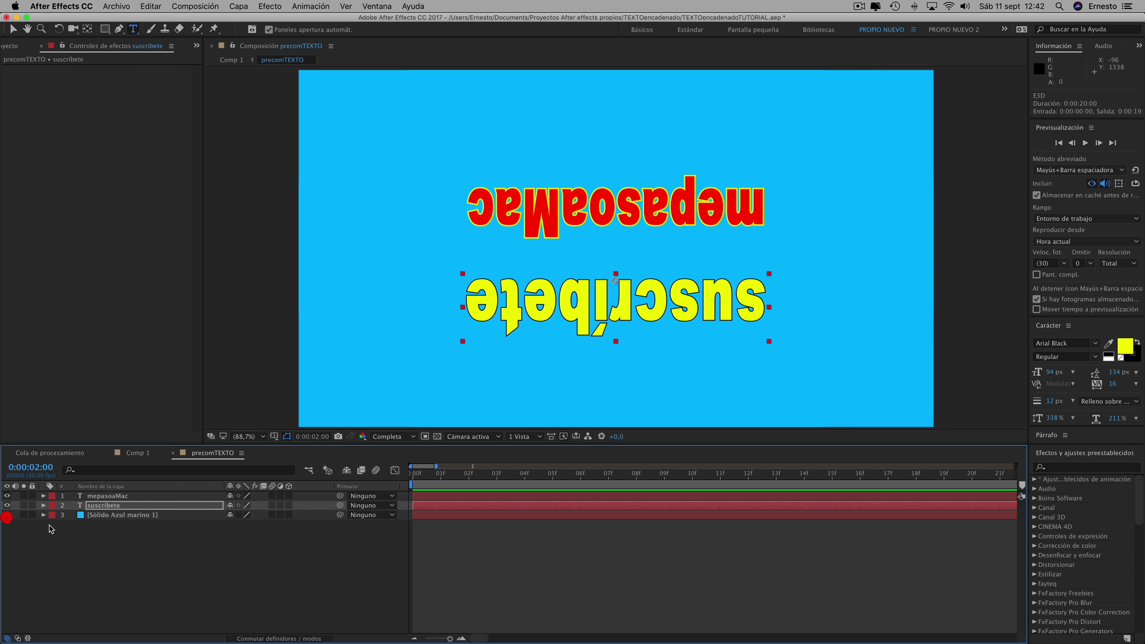
left_click(136, 453)
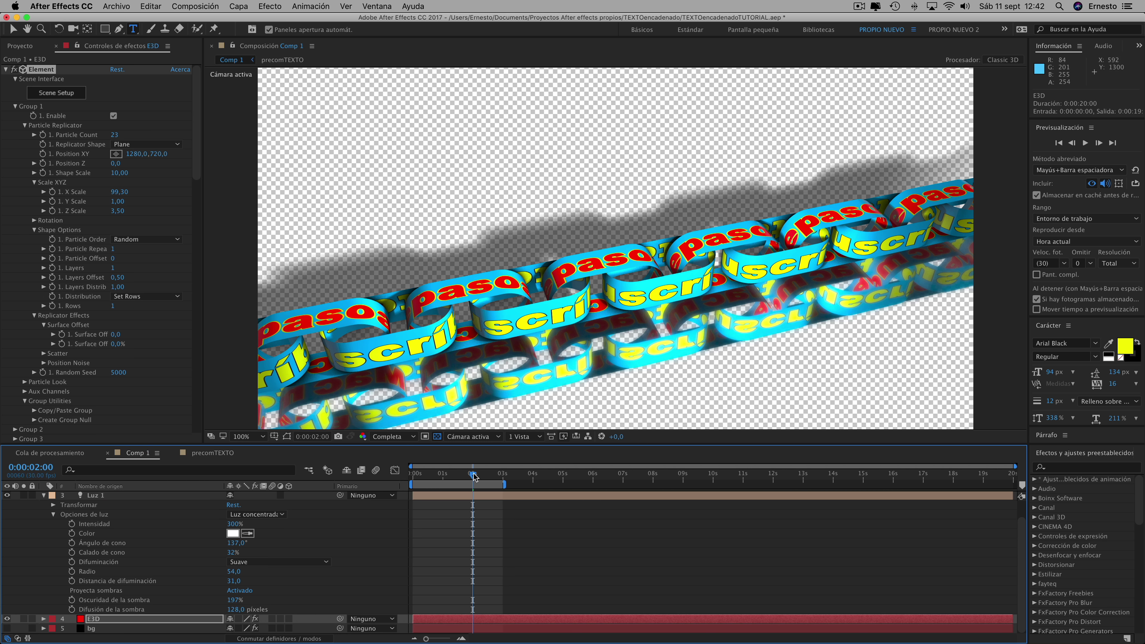
Set Element's Animation amount to 100% and extend the work area to about 10 seconds.
left_click_drag(474, 477, 403, 480)
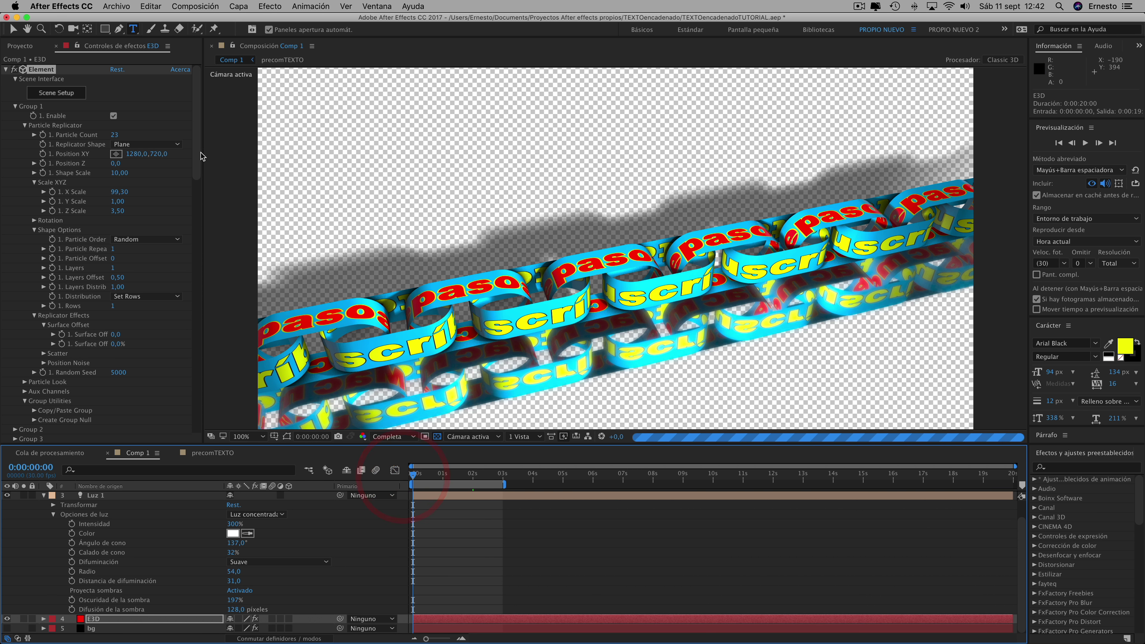
left_click_drag(197, 144, 195, 218)
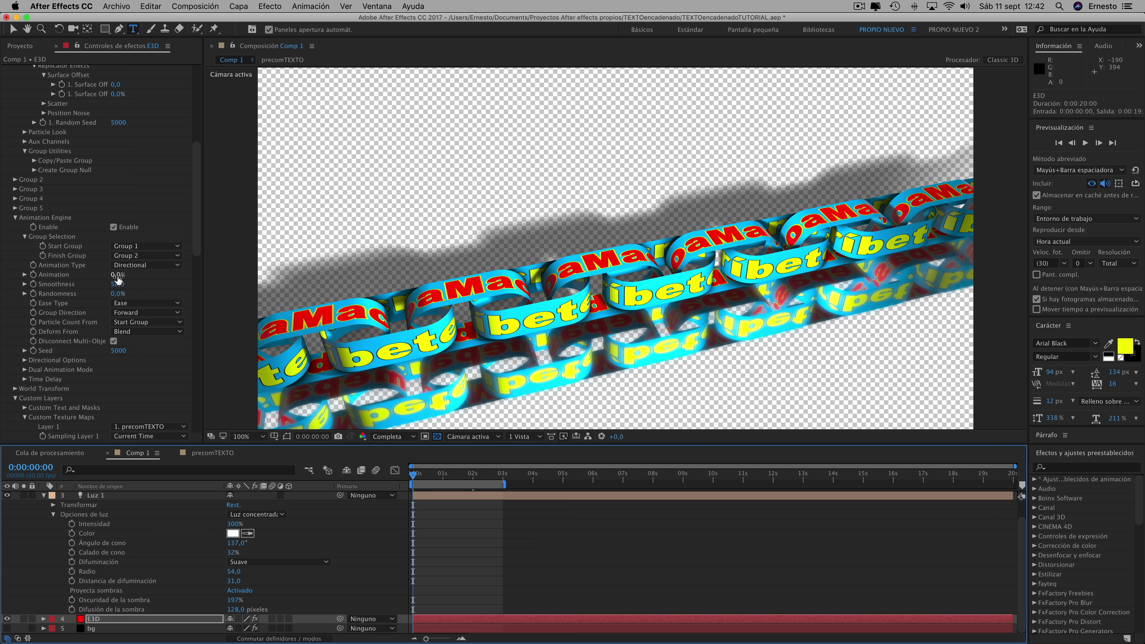
left_click_drag(118, 275, 220, 281)
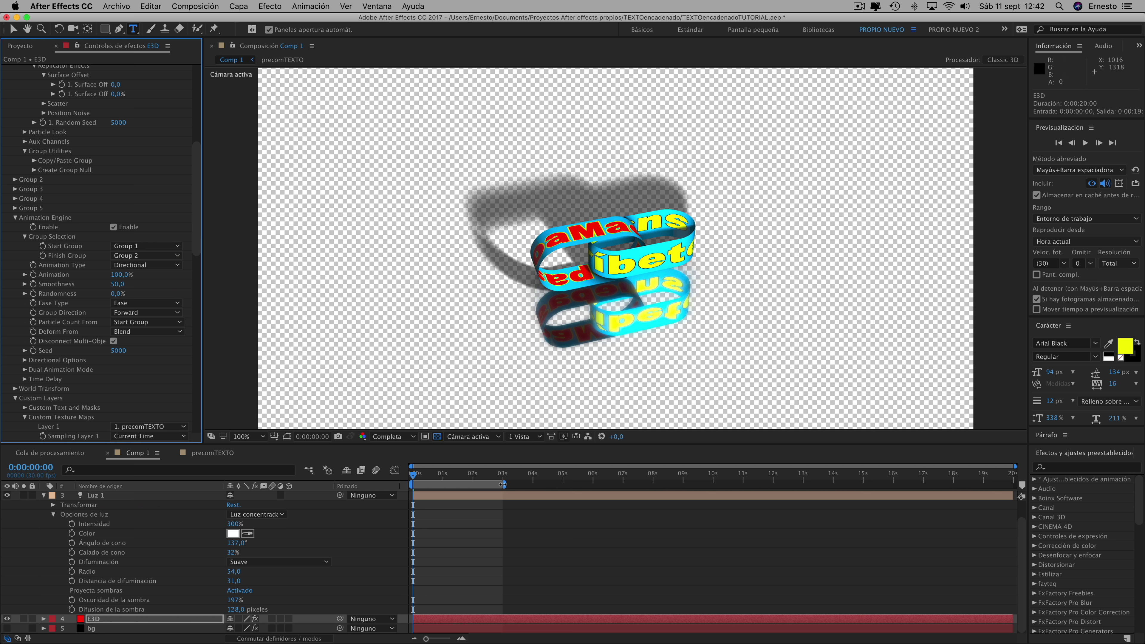
left_click_drag(504, 484, 718, 492)
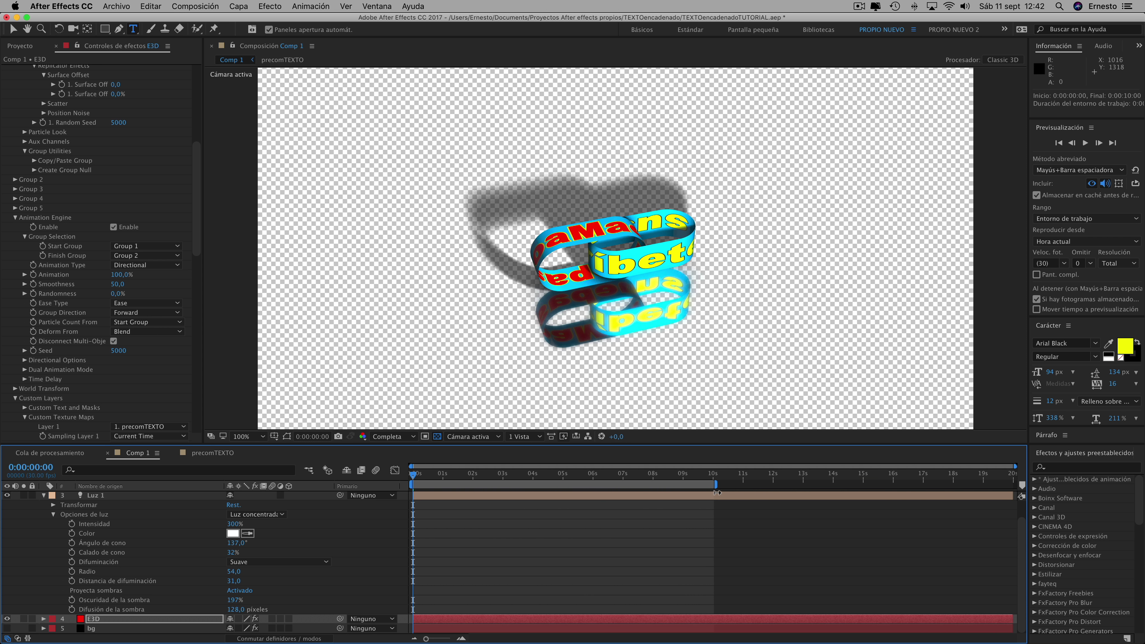
Keyframe Animation at 100% at 0 s and 0% at 3 s, then start a preview.
left_click(504, 476)
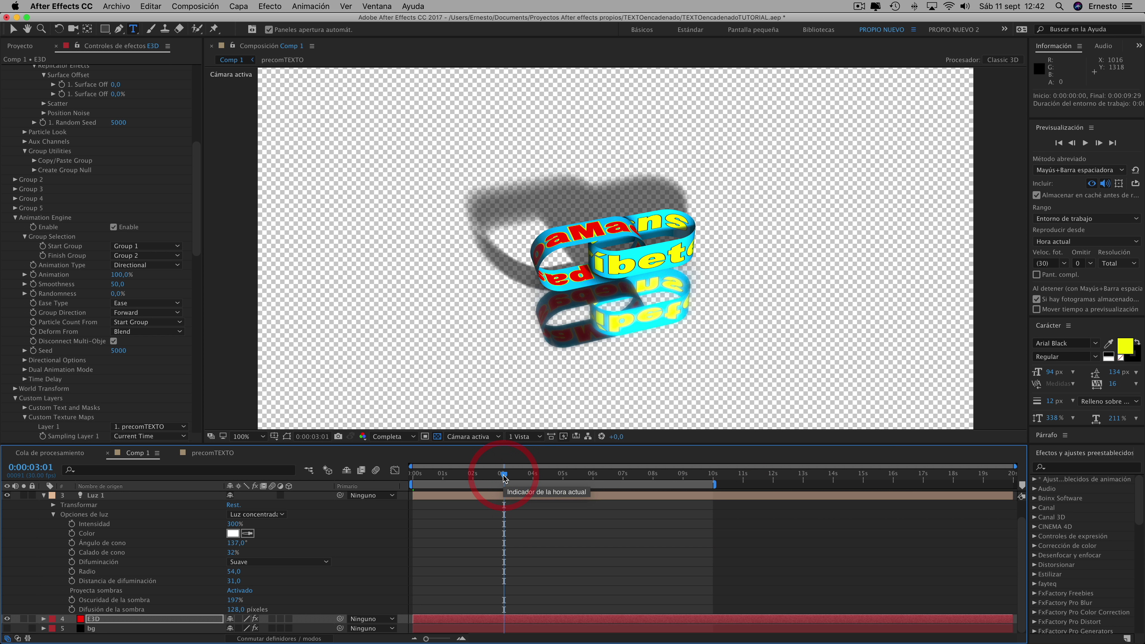
left_click_drag(504, 479, 373, 480)
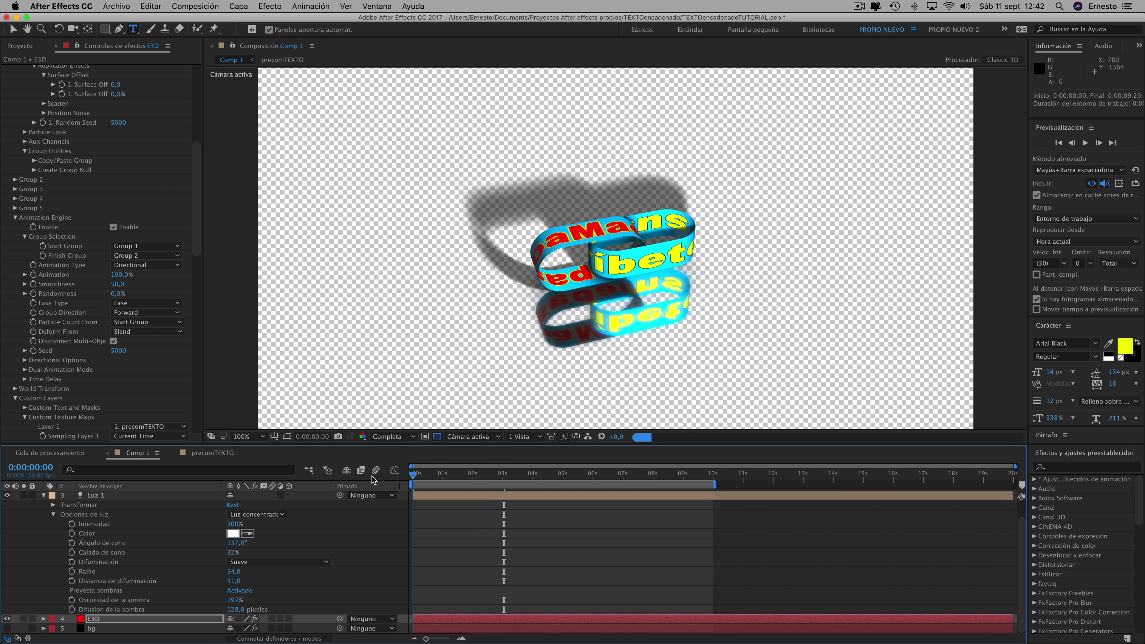
left_click(33, 275)
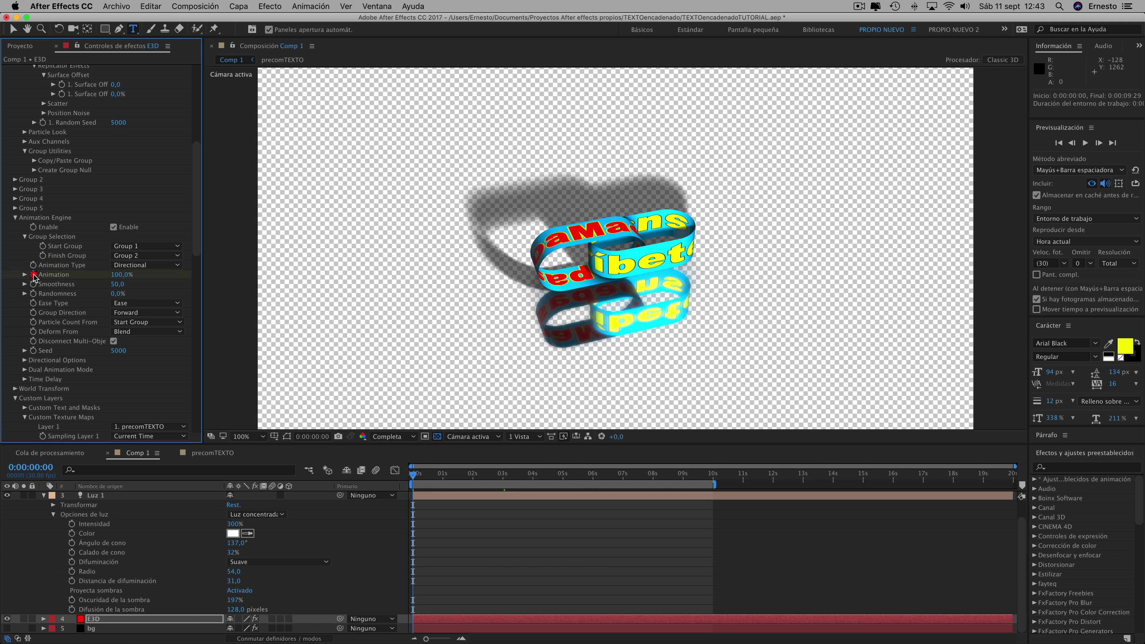
left_click_drag(414, 477, 503, 480)
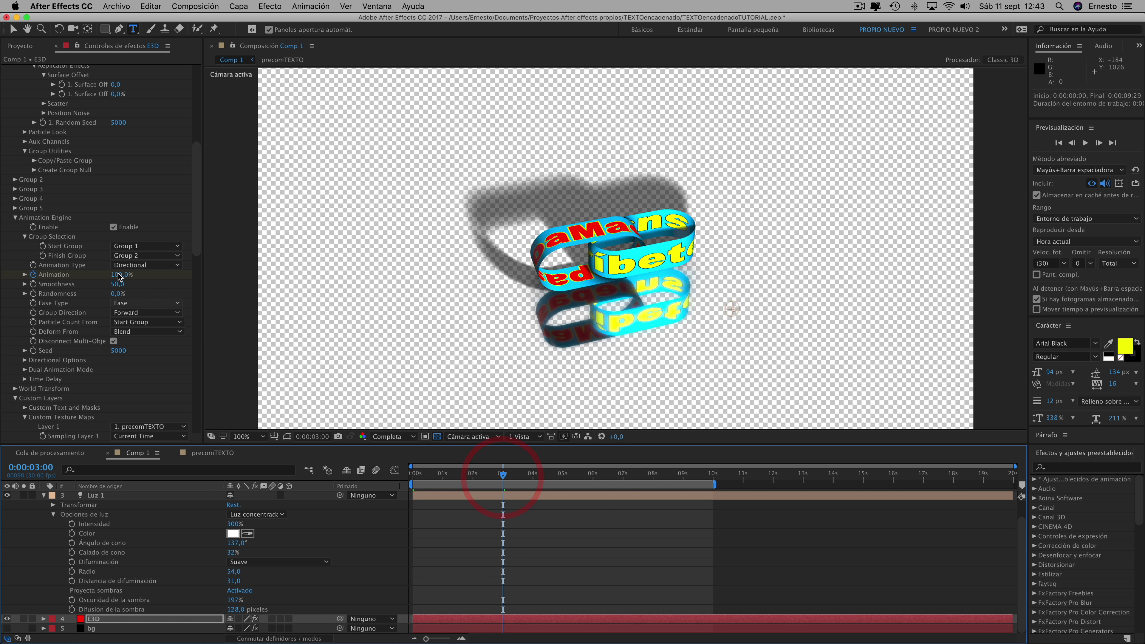
left_click_drag(118, 274, 116, 274)
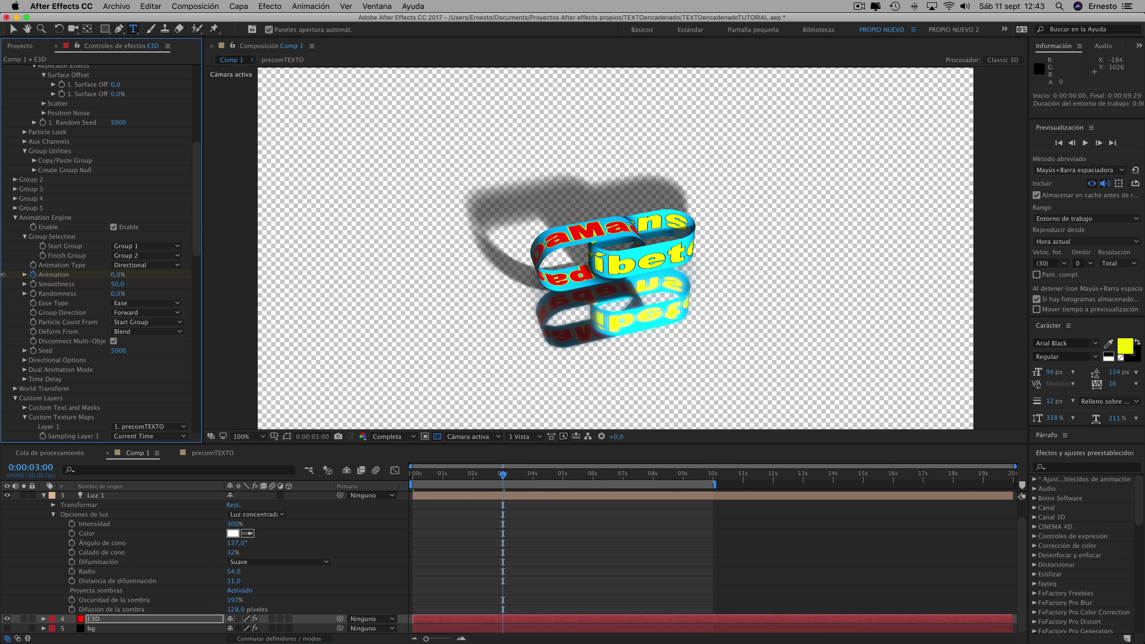
left_click(33, 274)
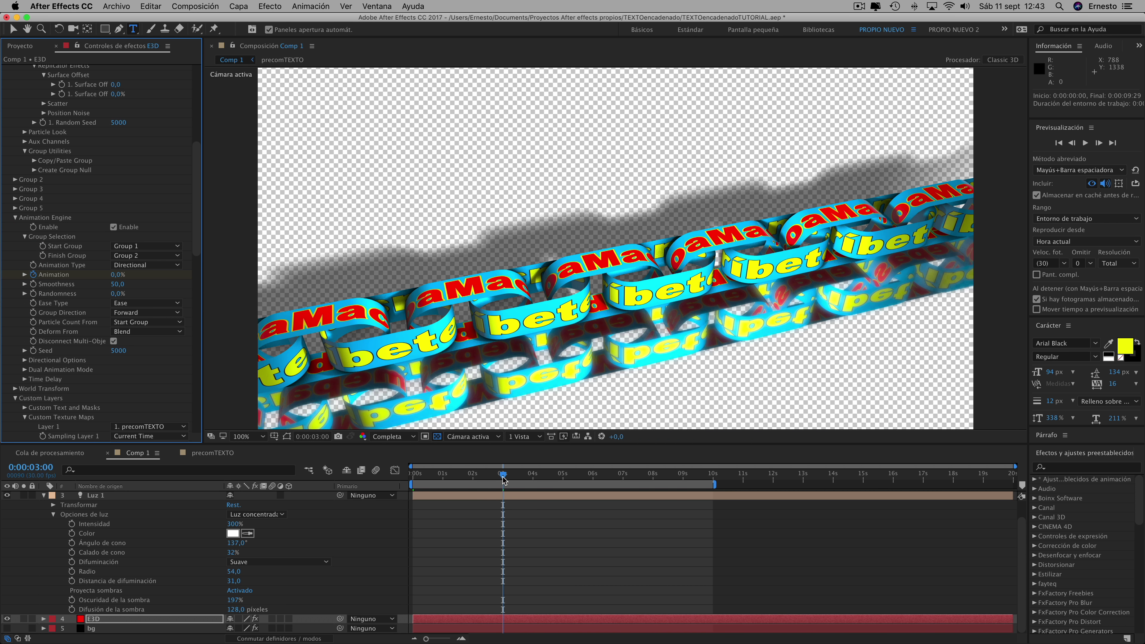
left_click_drag(502, 475, 406, 476)
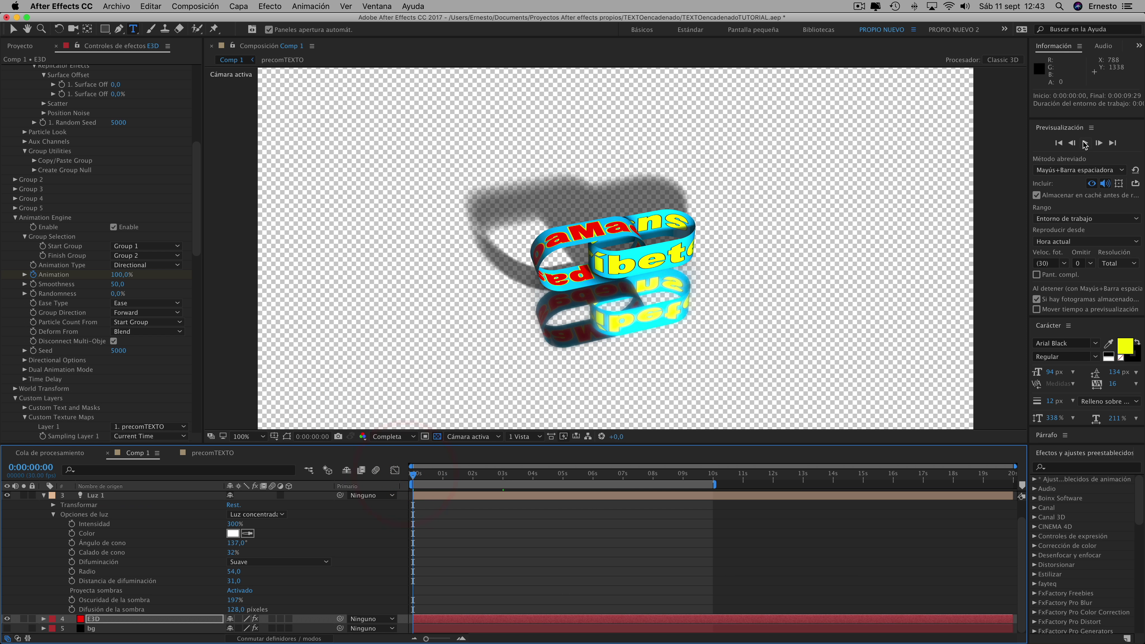
left_click(1085, 143)
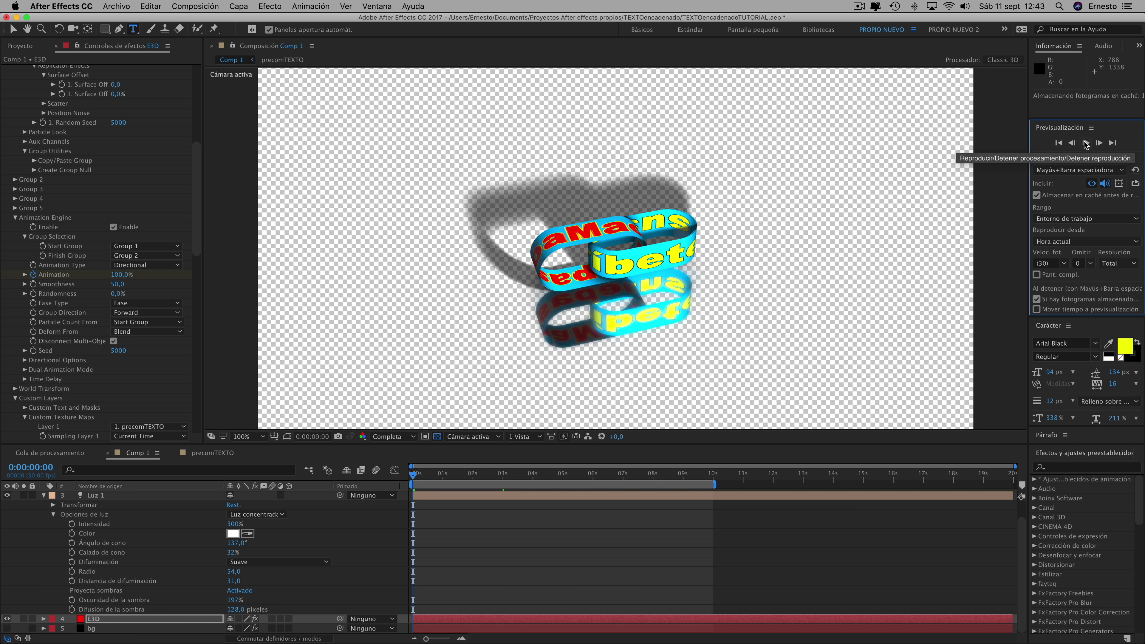
Set preview resolution to Cuarto (quarter) and play back the chain animation, then stop.
left_click(1085, 143)
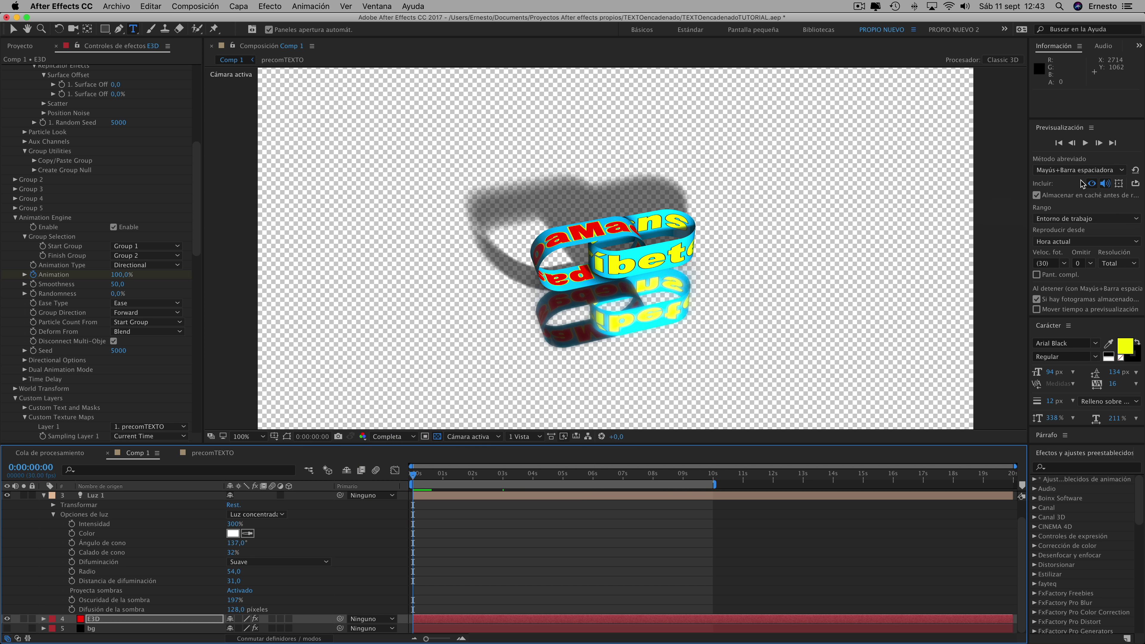
left_click(1118, 263)
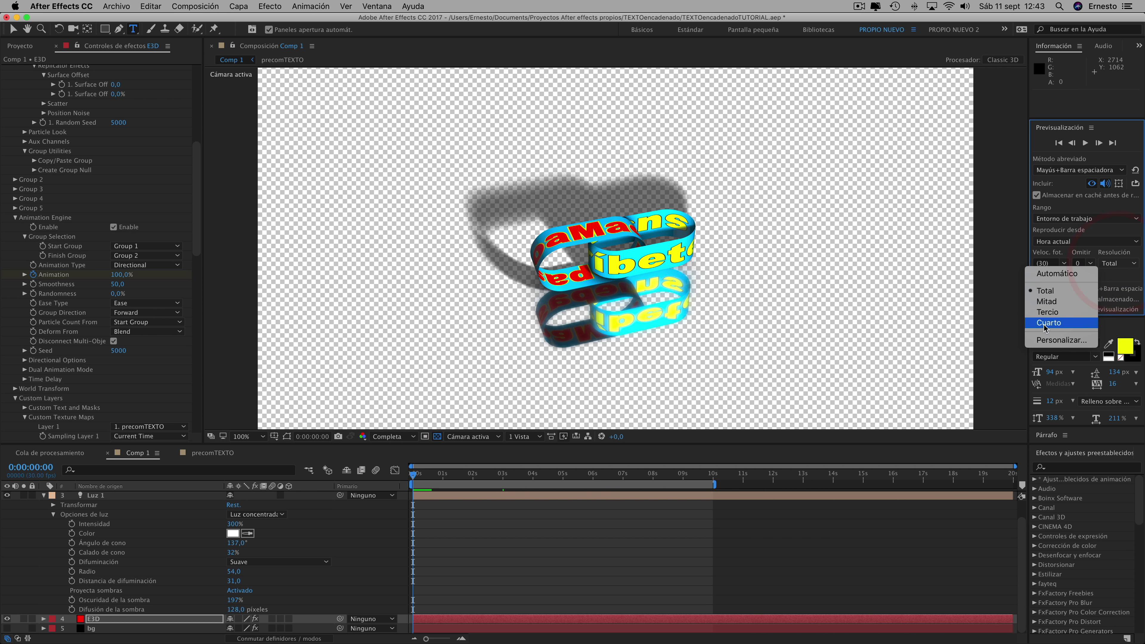
left_click(1117, 272)
left_click(1085, 143)
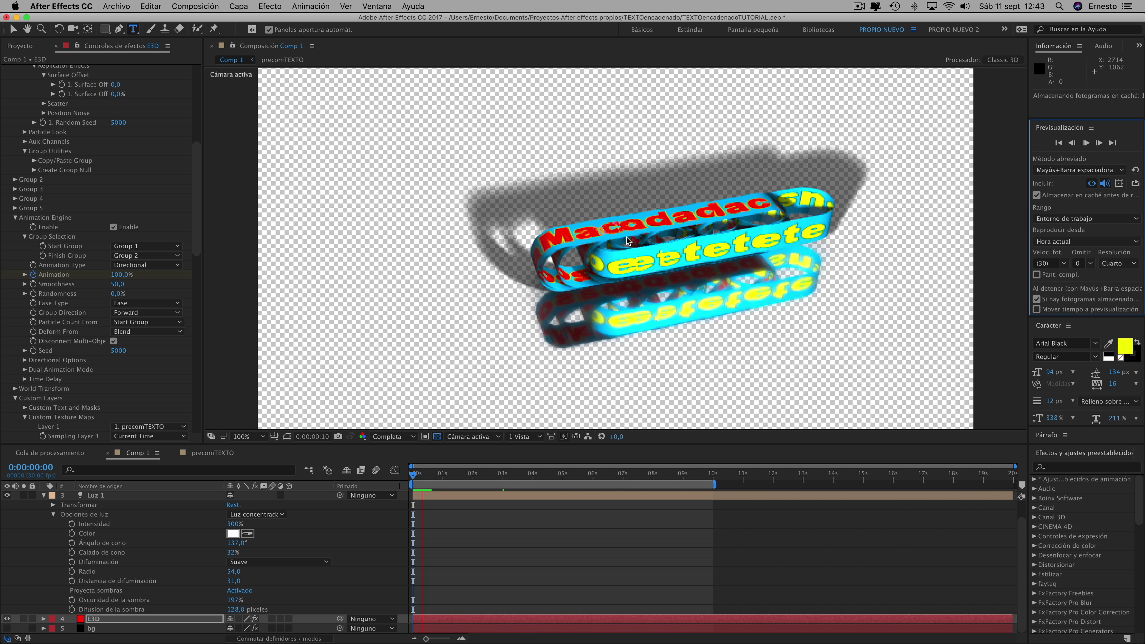
left_click(628, 270)
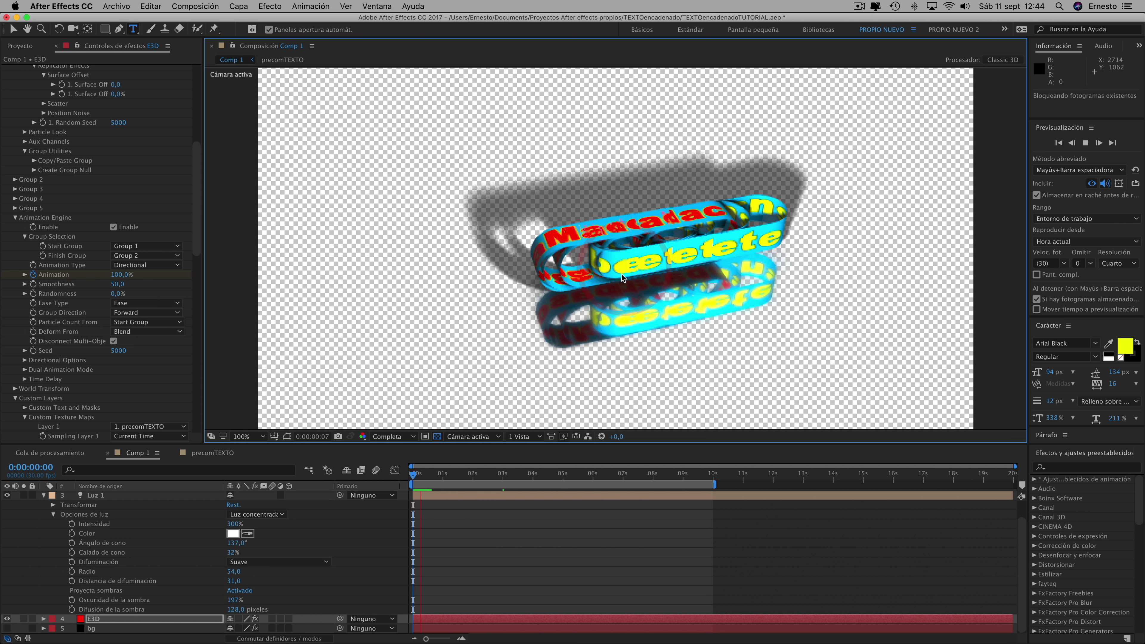
left_click(1085, 143)
left_click(1085, 143)
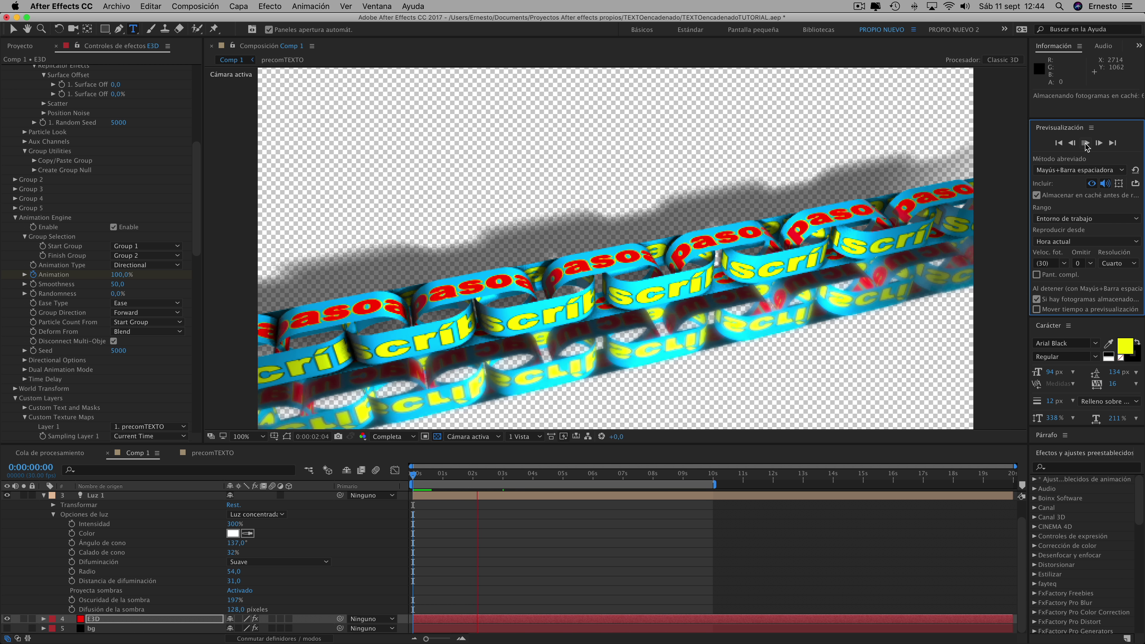
left_click(1085, 144)
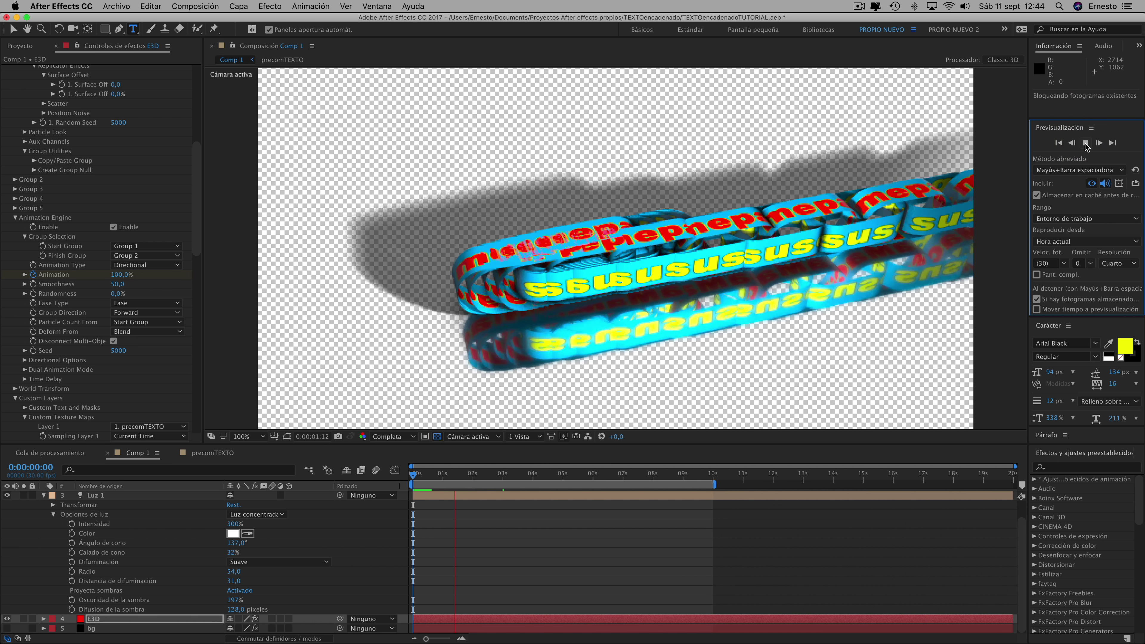
left_click(1085, 143)
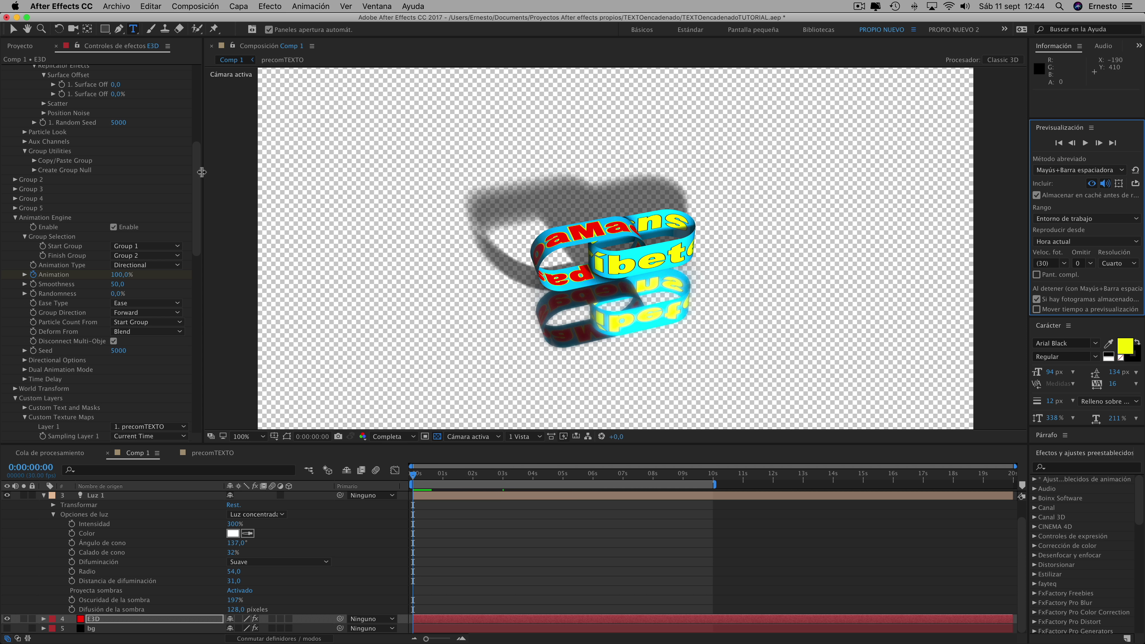
Raise Group 2's ring by lowering its Y position, and set viewer resolution to quarter.
mouse_move(197, 221)
left_mouse_down()
mouse_move(192, 145)
mouse_move(196, 179)
left_mouse_up()
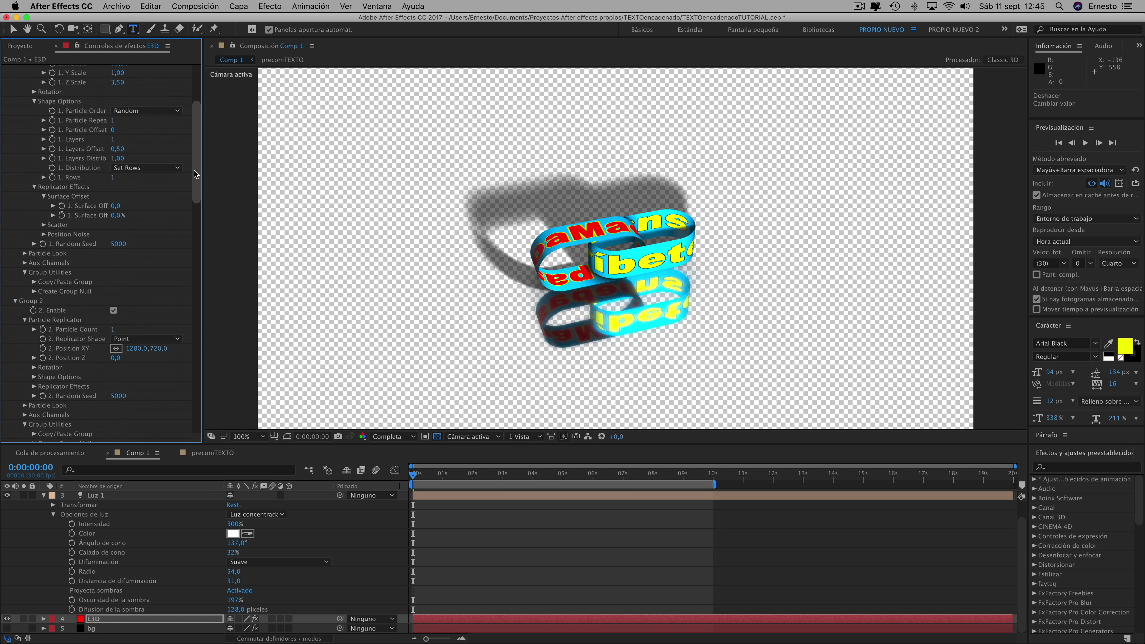
left_click(502, 479)
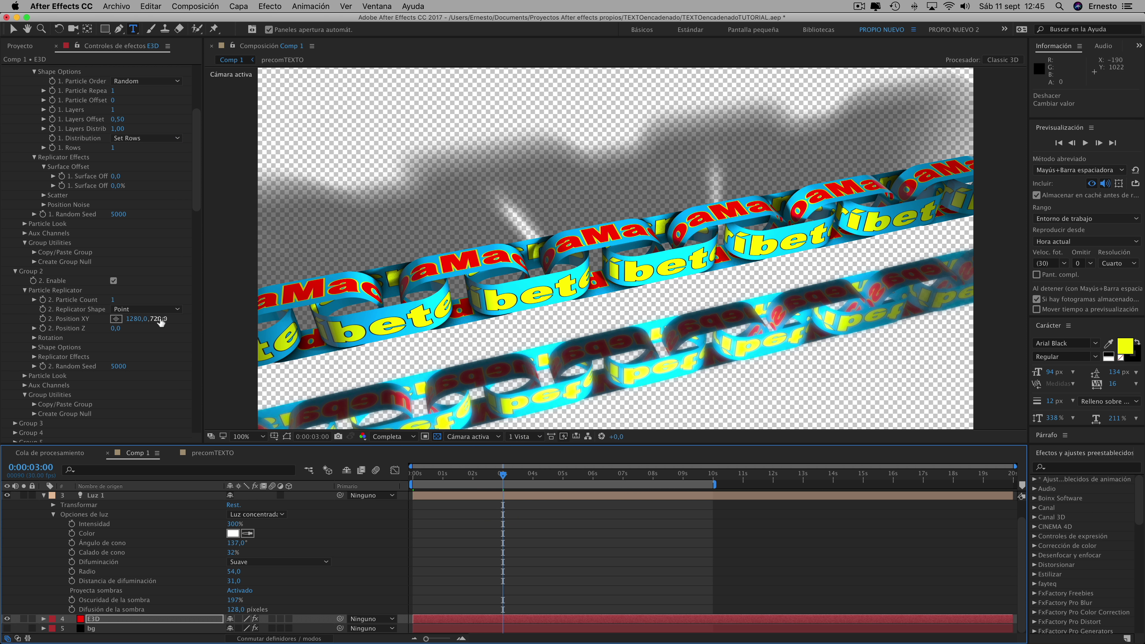
left_click_drag(161, 322, 93, 318)
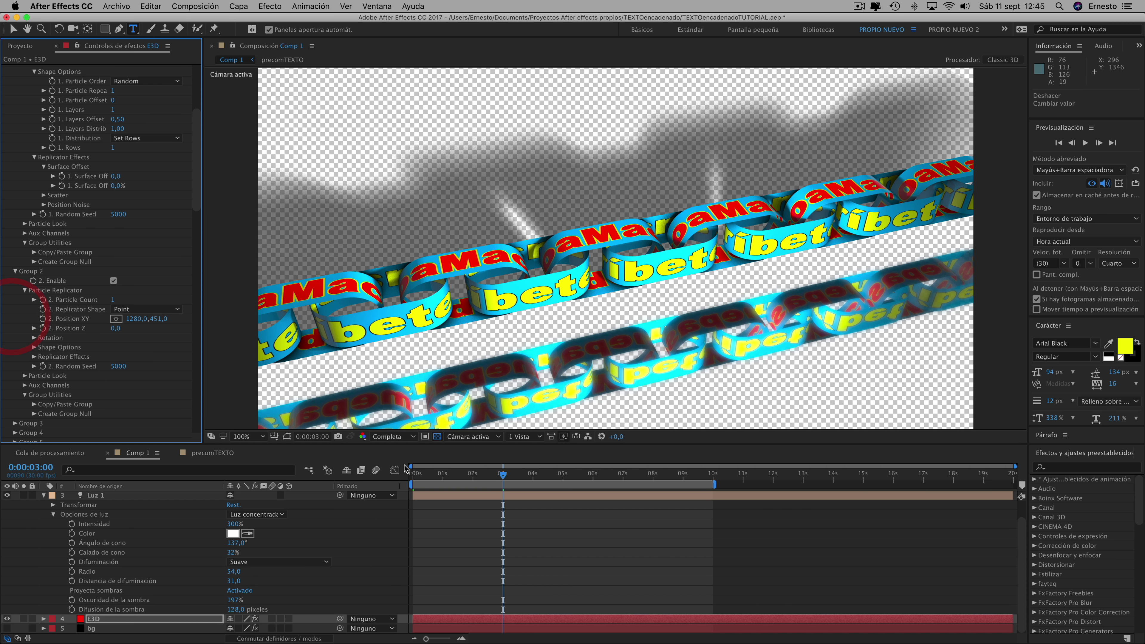
left_click(413, 478)
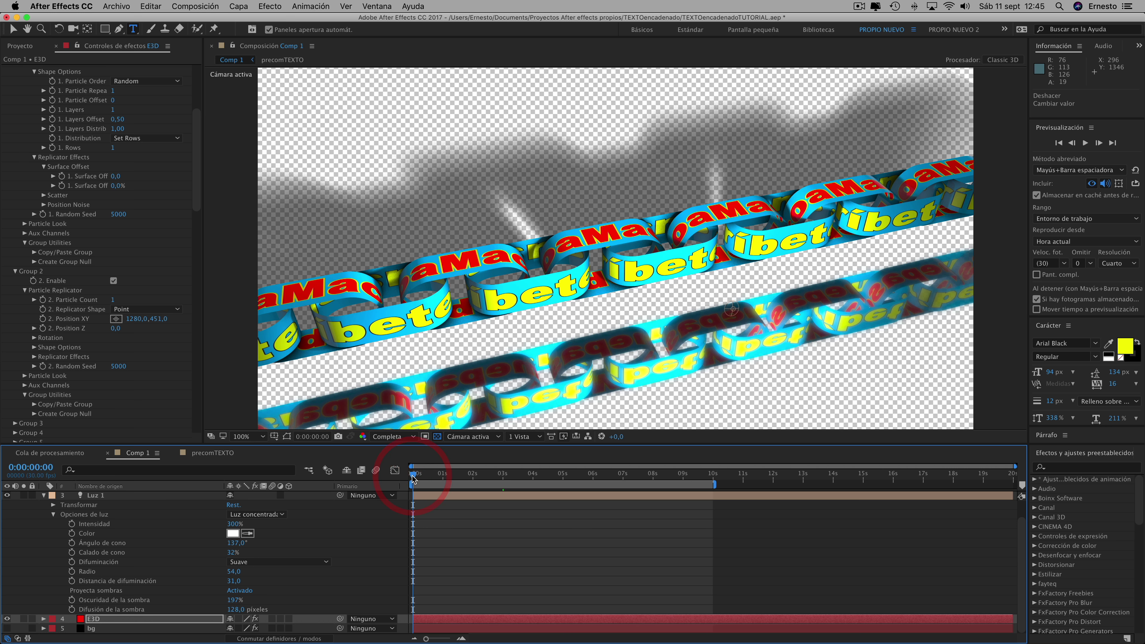
left_click_drag(155, 321, 129, 318)
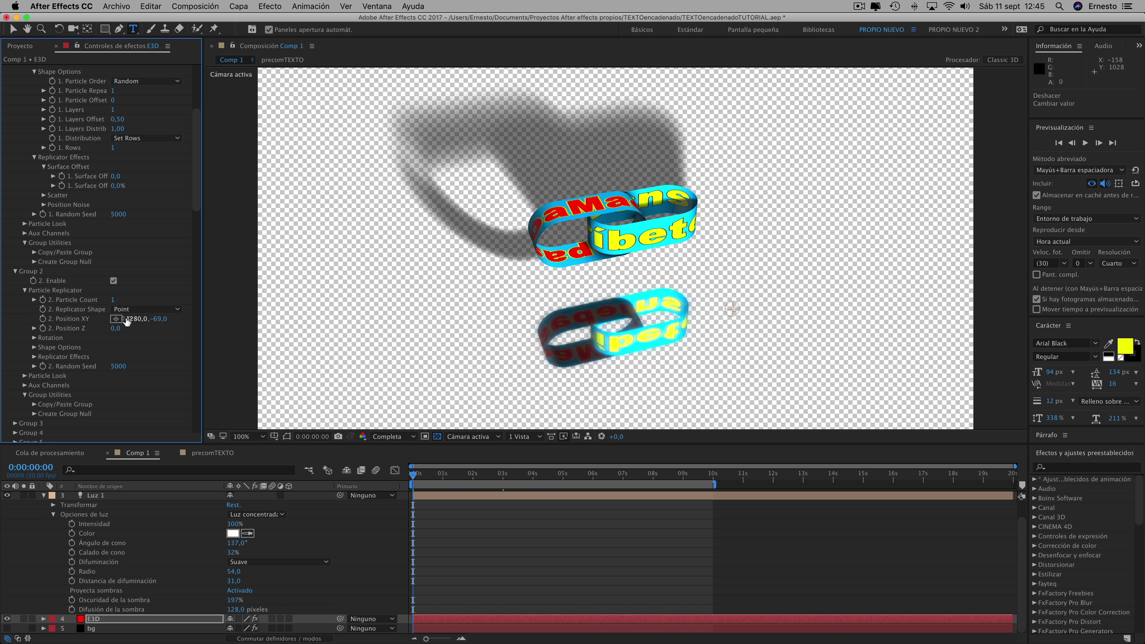
left_click(391, 436)
left_click(395, 492)
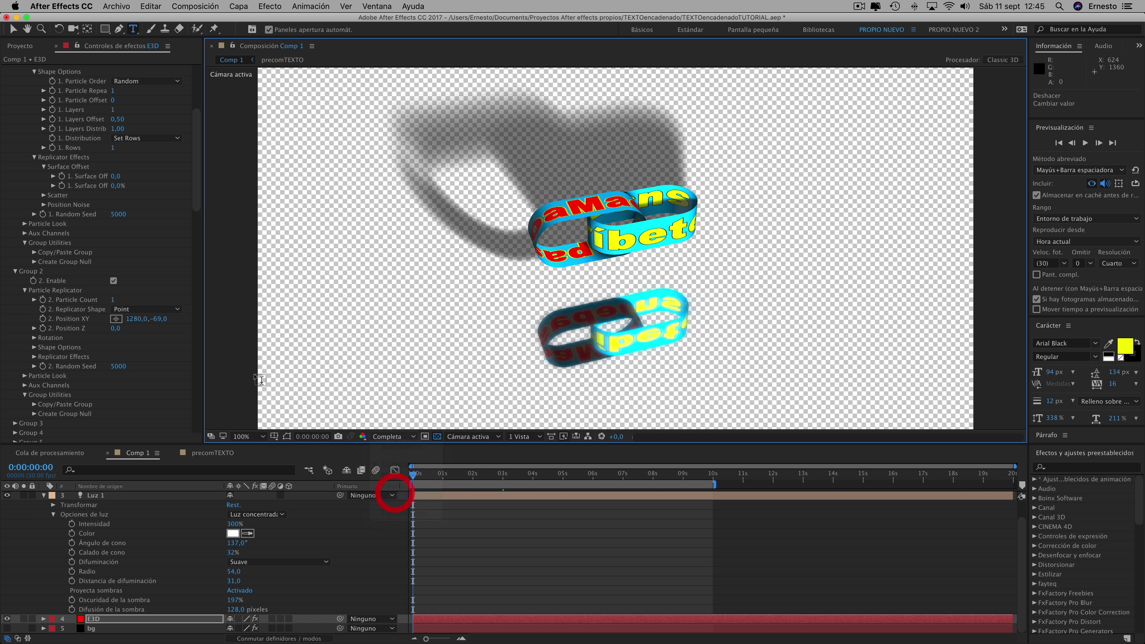
Fine-tune Group 2's Position XY to -281, -99 so the rings interlink.
left_click_drag(158, 321, 216, 319)
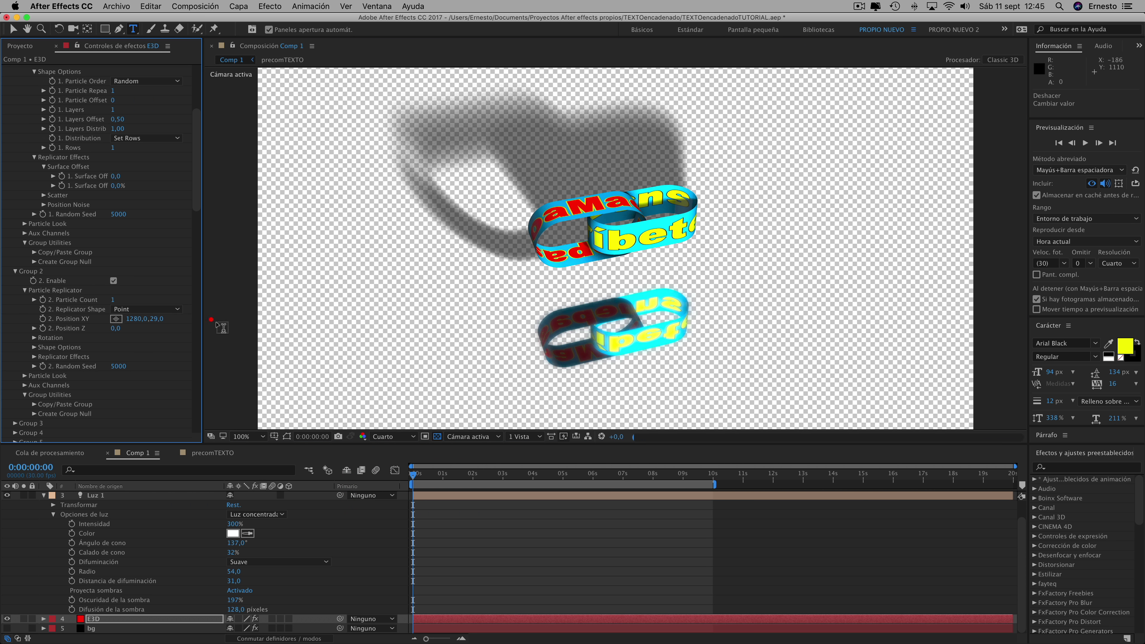
left_click(438, 479)
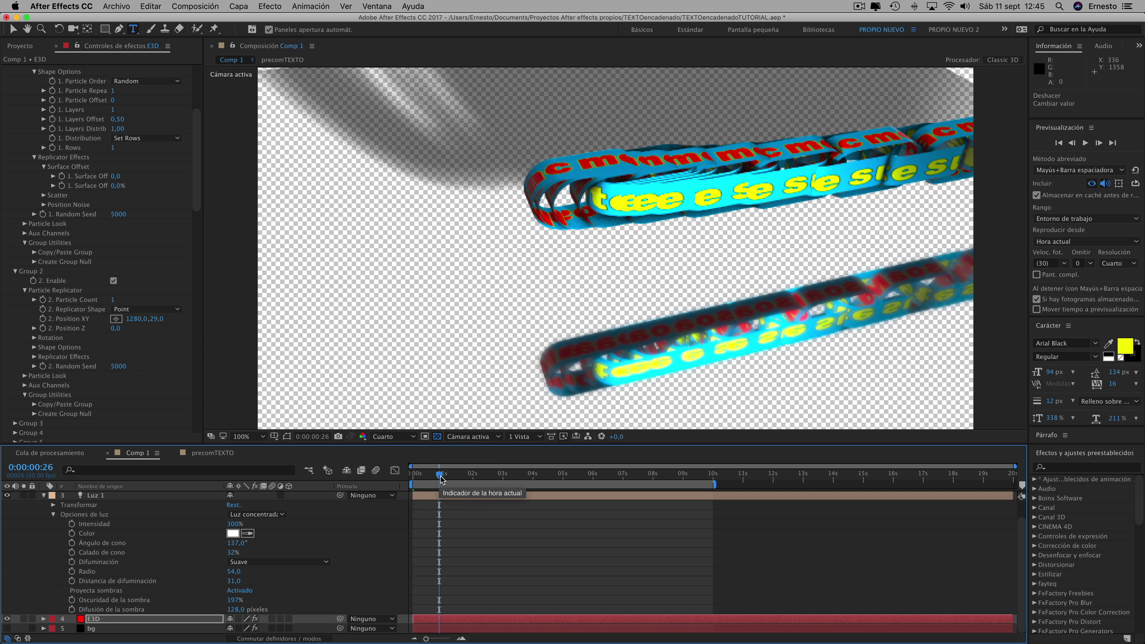
left_click_drag(440, 479, 387, 477)
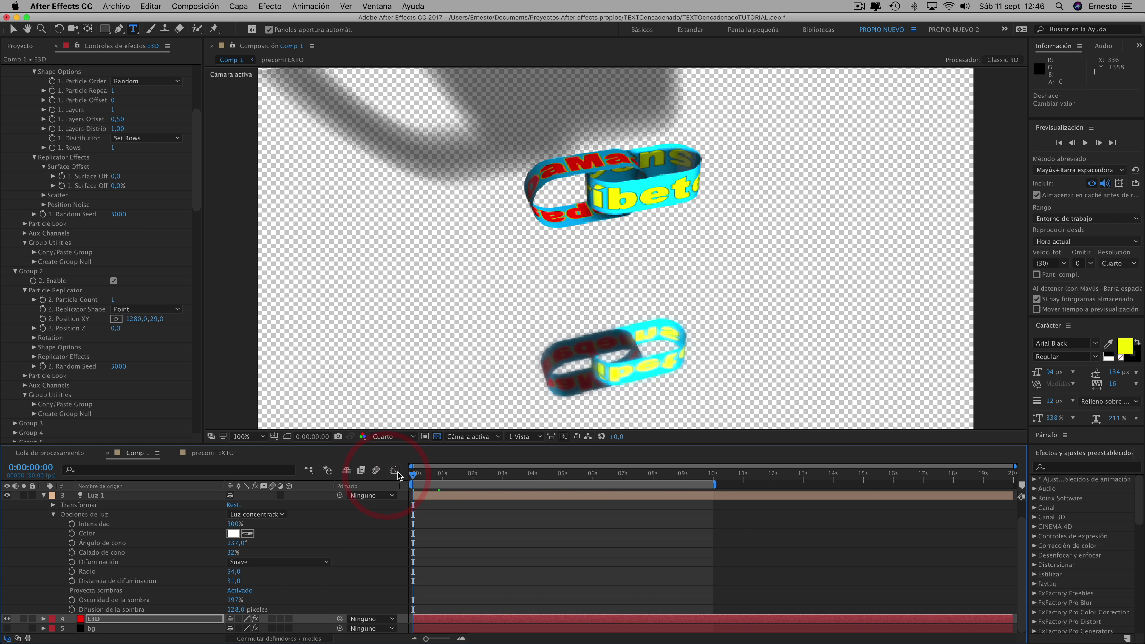
left_click_drag(153, 320, 92, 318)
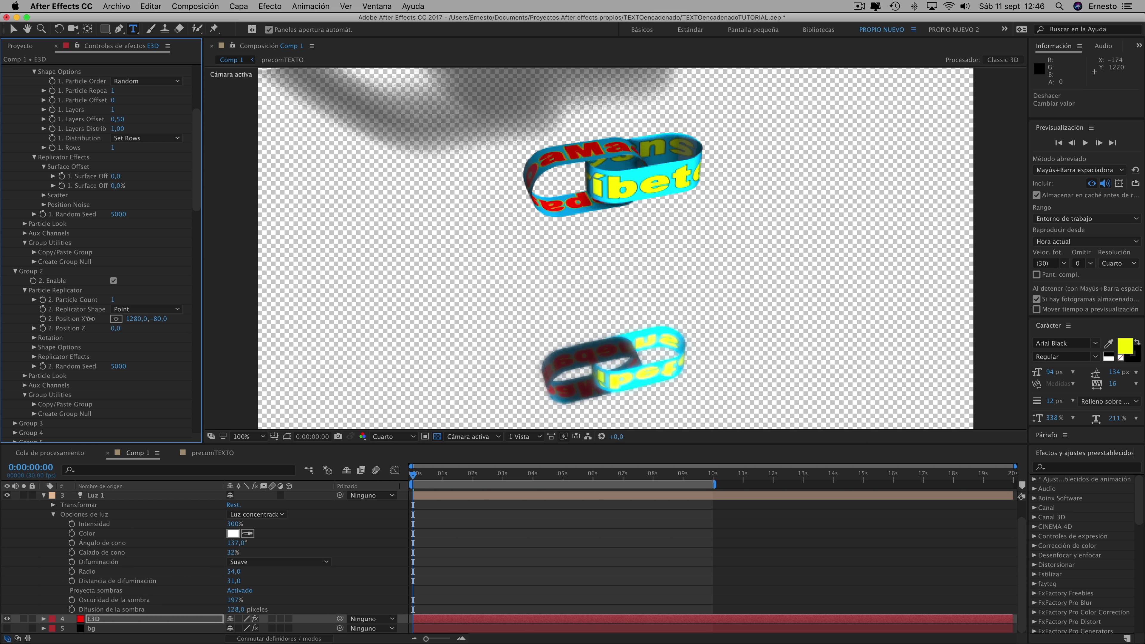
left_click_drag(81, 318, 24, 323)
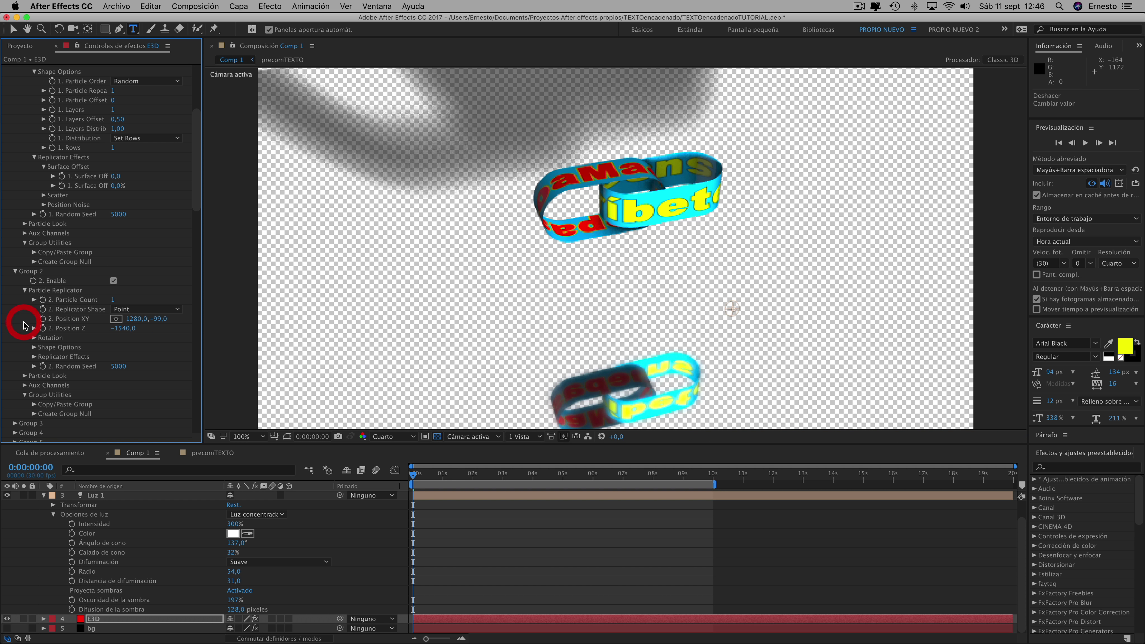
left_click_drag(137, 321, 2, 315)
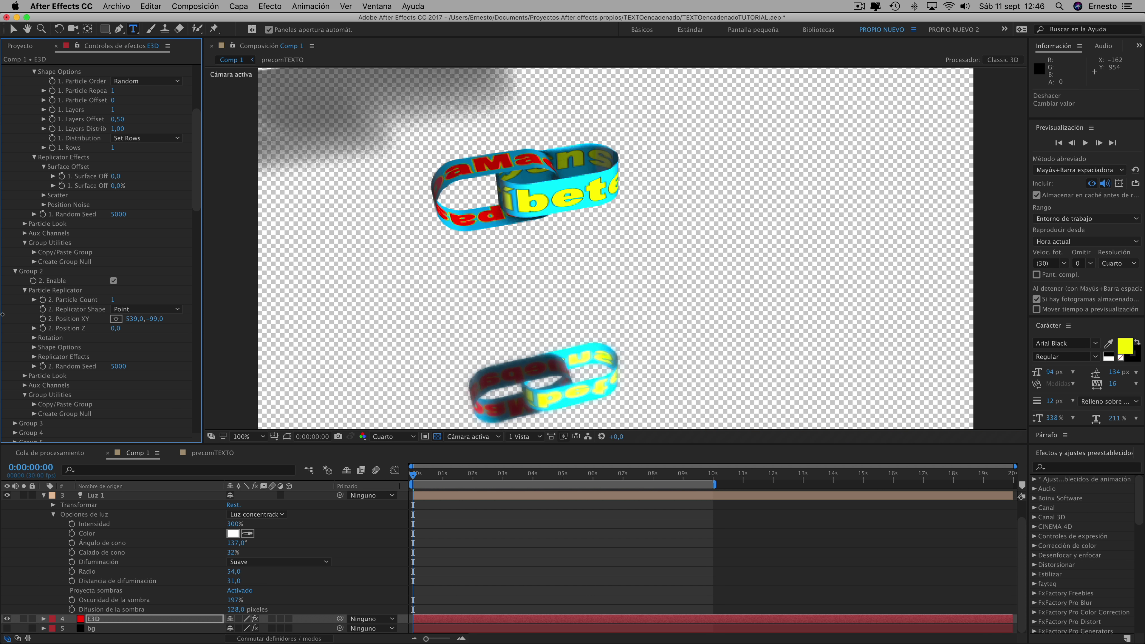
left_click_drag(90, 309, 135, 318)
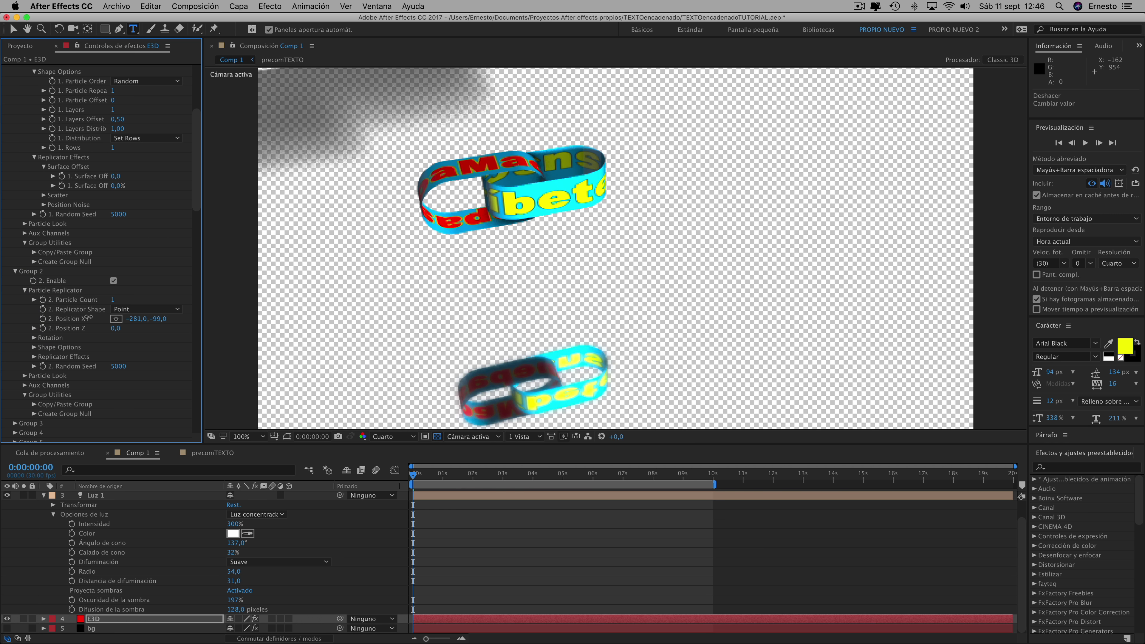
left_click_drag(431, 477, 450, 474)
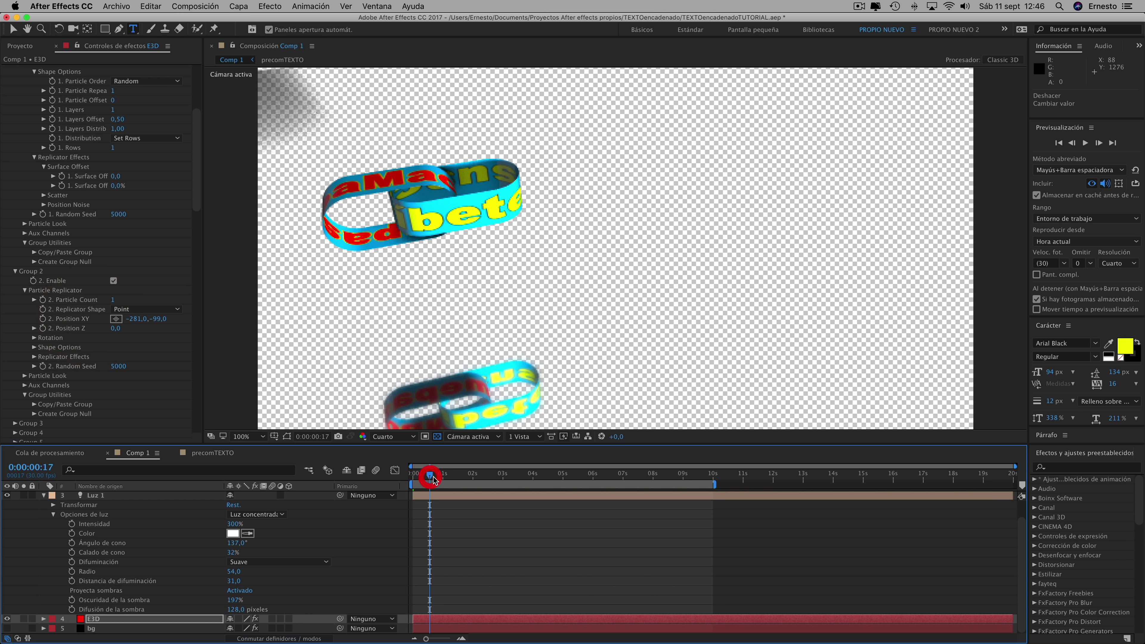
Play the chain preview from the start with viewer magnification set to Ajustar (Fit).
left_click(472, 475)
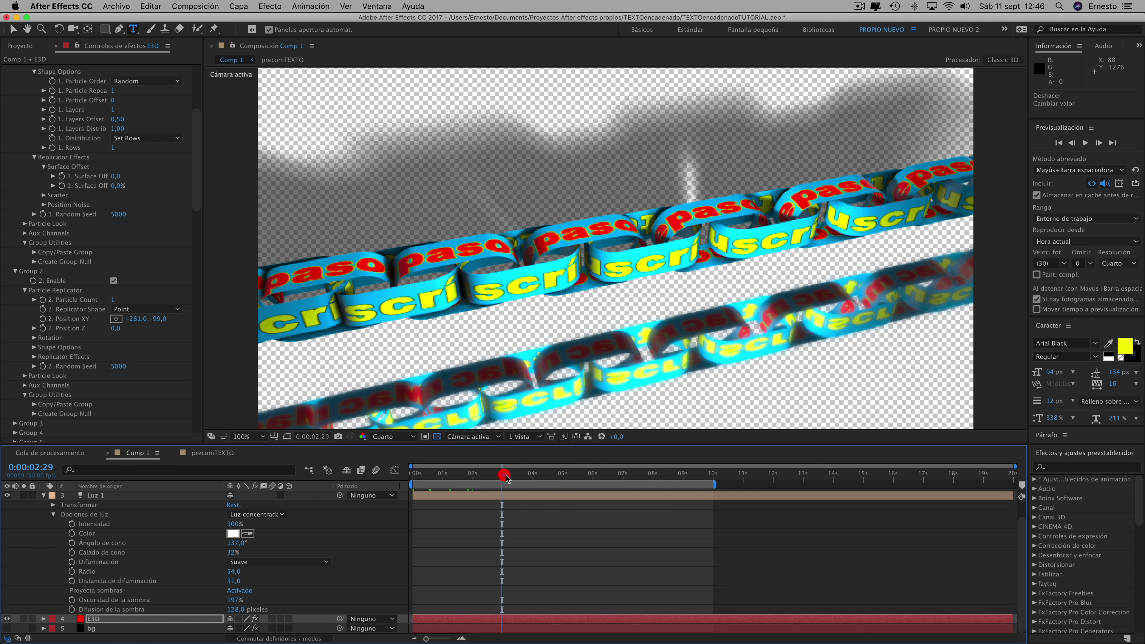
left_click(502, 477)
left_click_drag(502, 477, 399, 475)
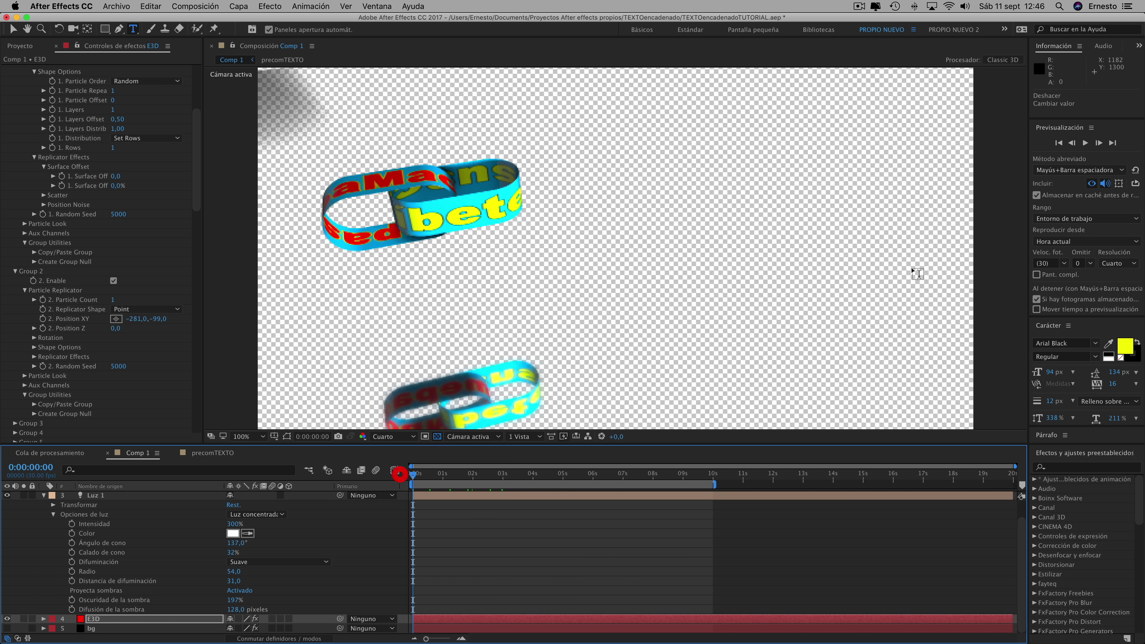
left_click(1085, 144)
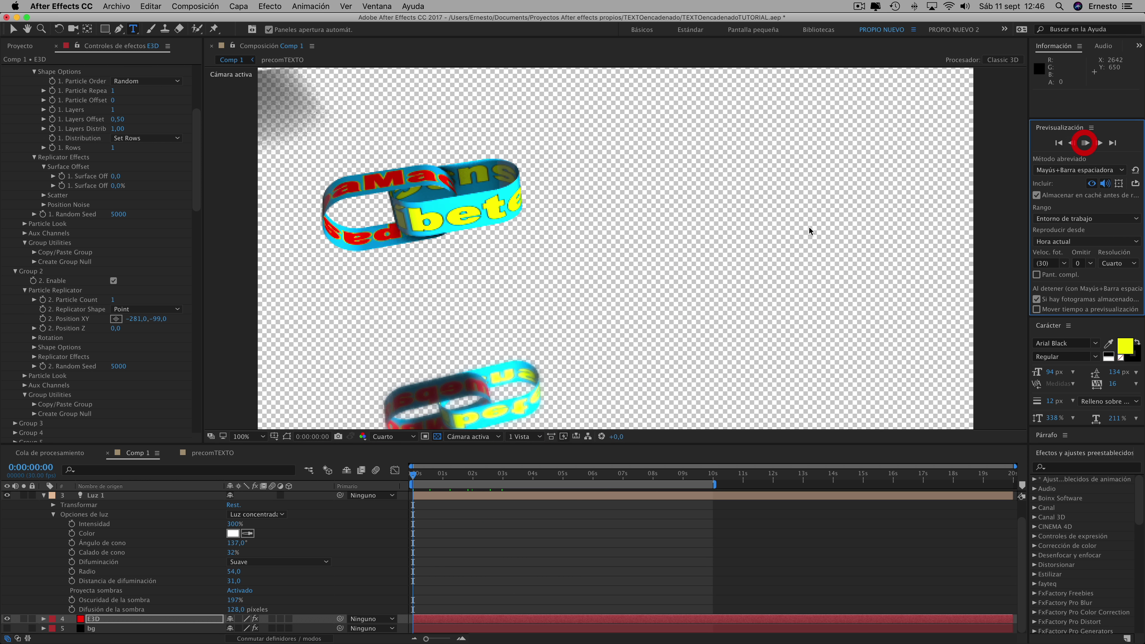
key("comma")
key("comma")
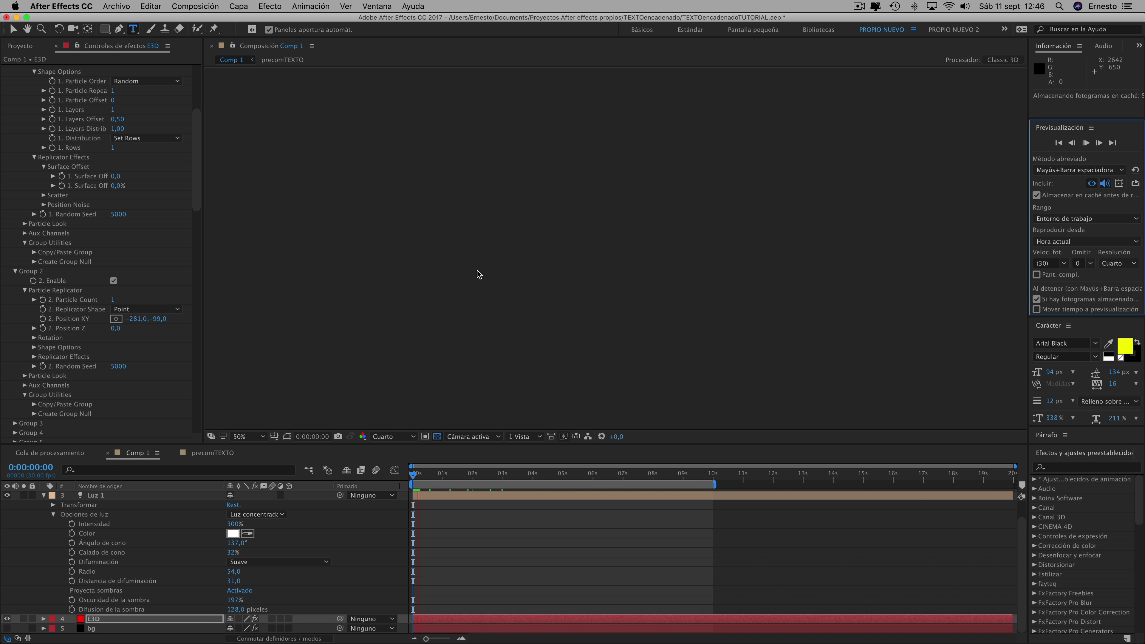
left_click(247, 436)
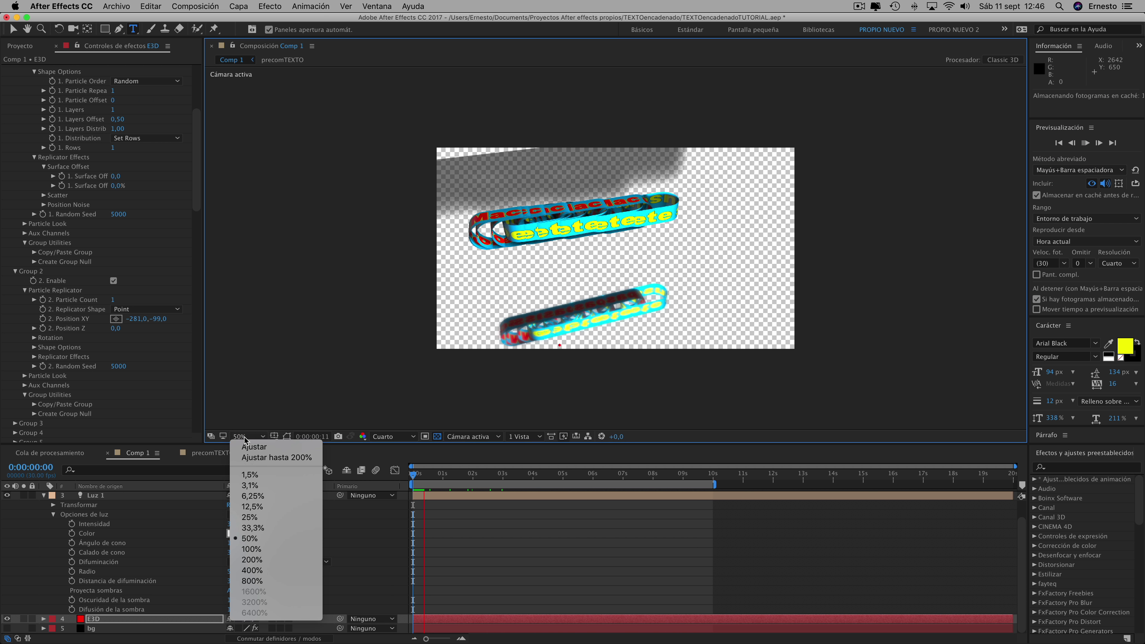
left_click(254, 448)
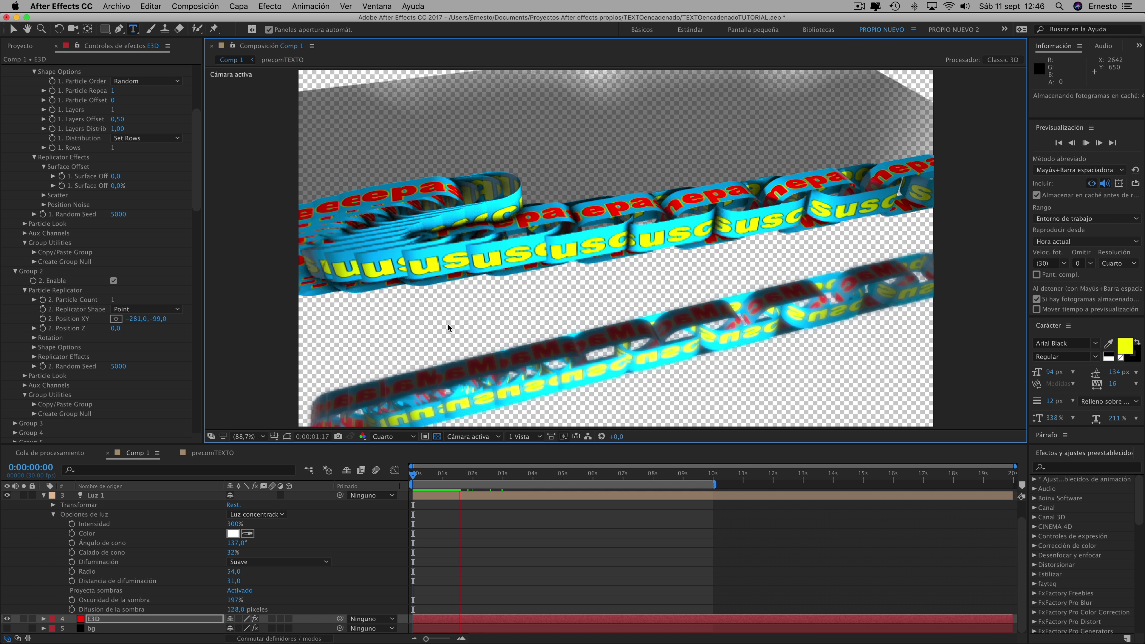
Move the second ring group right along X to 1046.
left_click(468, 473)
scroll(37, 204, "down", 5)
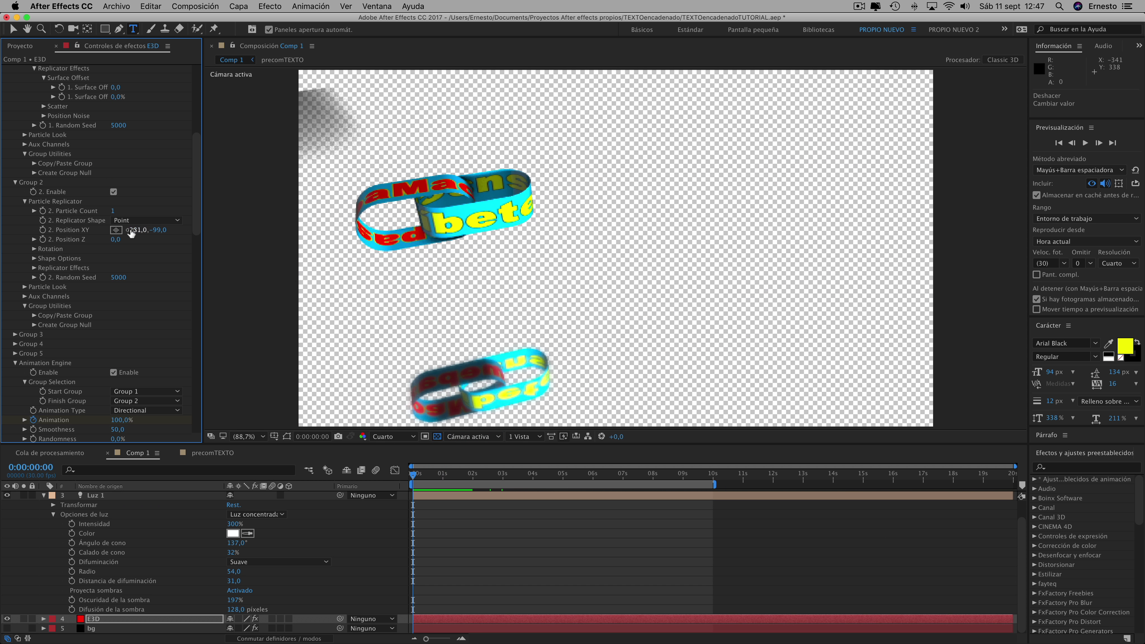
left_click_drag(133, 230, 416, 223)
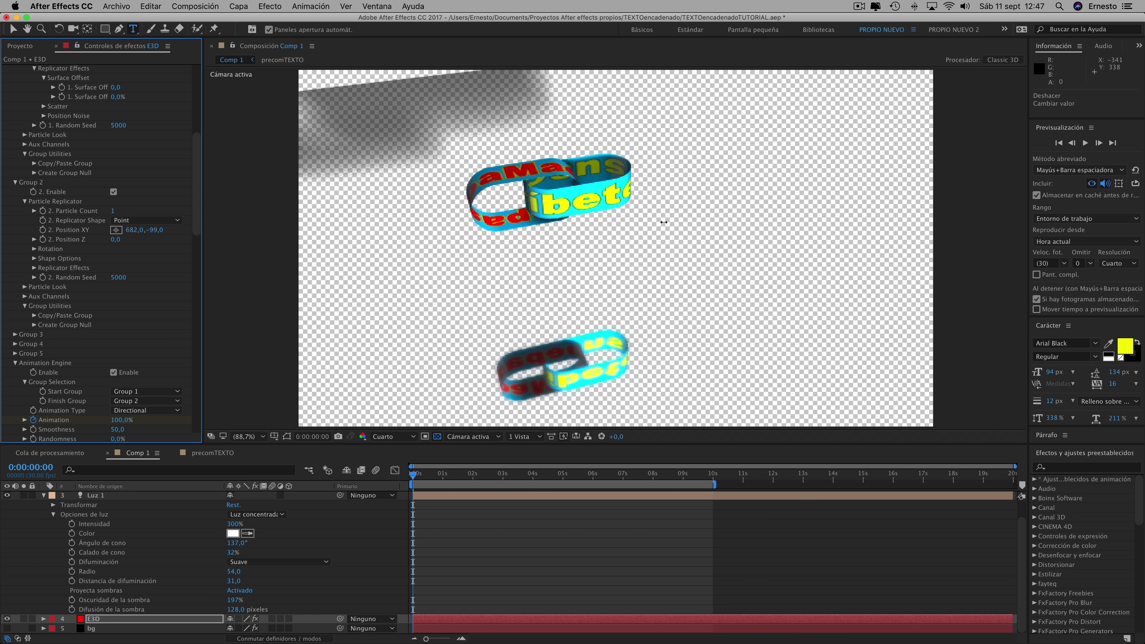
left_click_drag(664, 221, 866, 221)
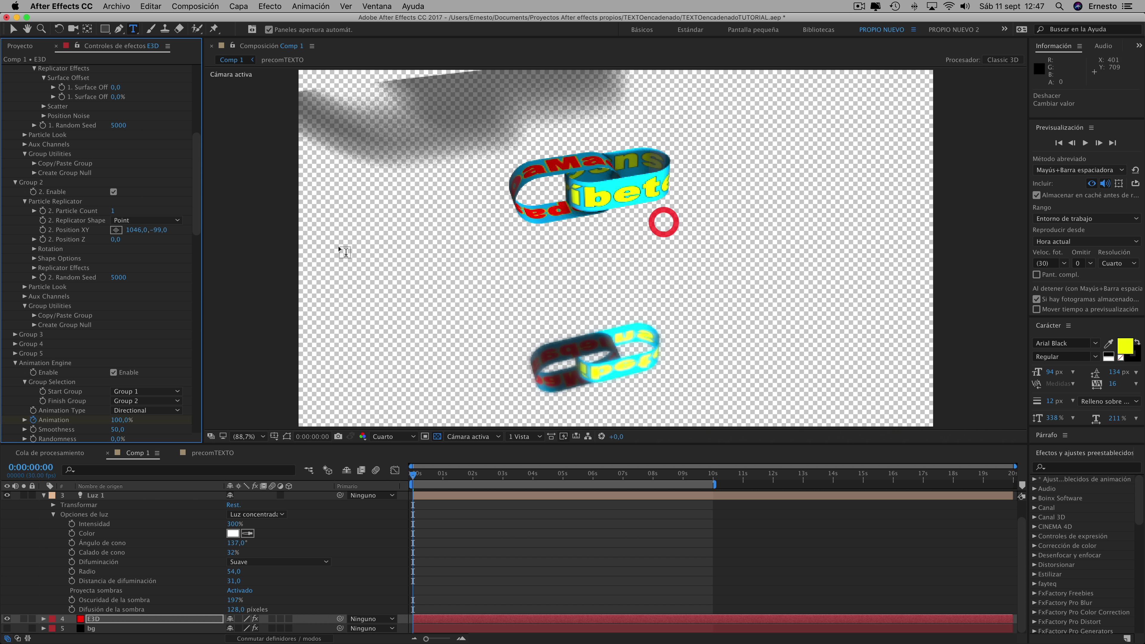
scroll(34, 351, "down", 3)
scroll(36, 349, "down", 2)
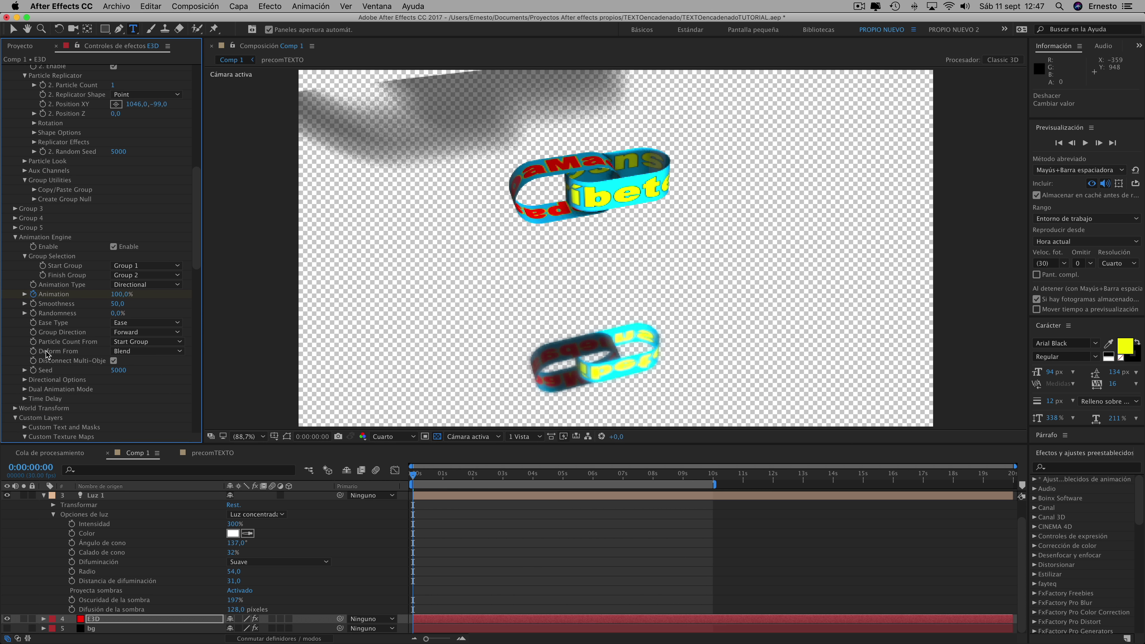
scroll(41, 343, "down", 2)
scroll(44, 333, "down", 3)
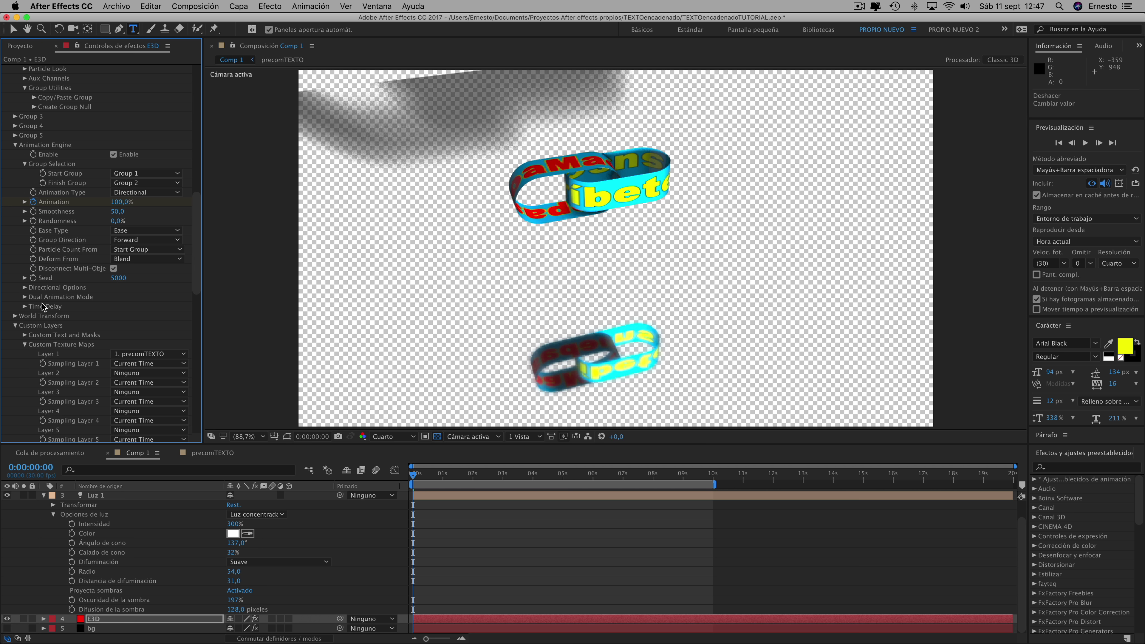
scroll(44, 307, "up", 3)
scroll(43, 307, "down", 6)
scroll(44, 307, "down", 5)
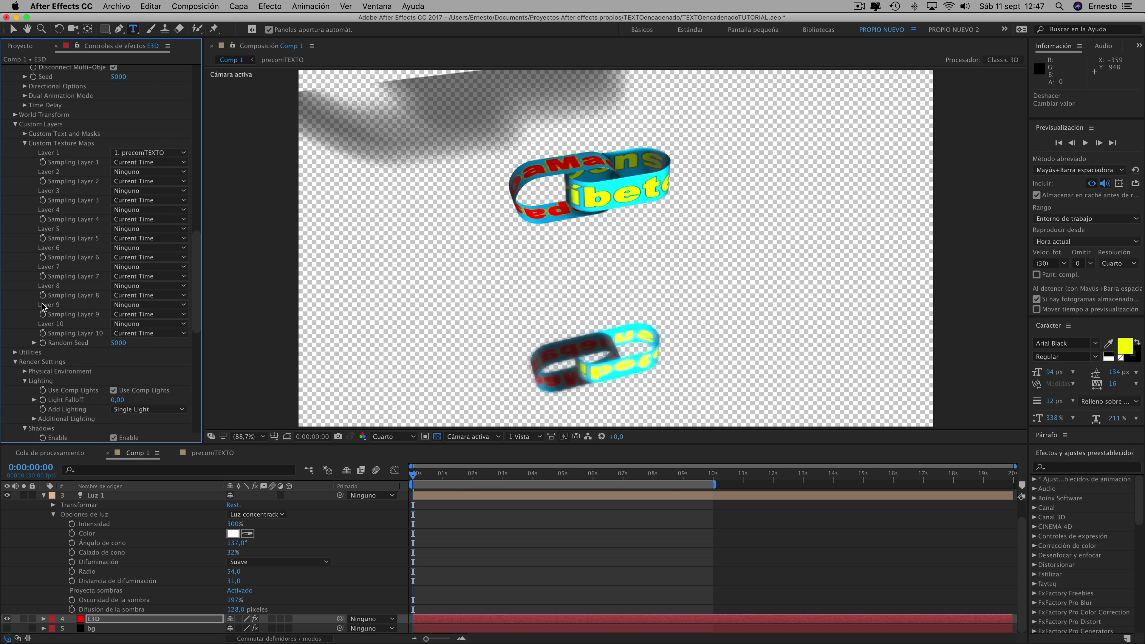
scroll(43, 307, "down", 6)
scroll(43, 308, "down", 3)
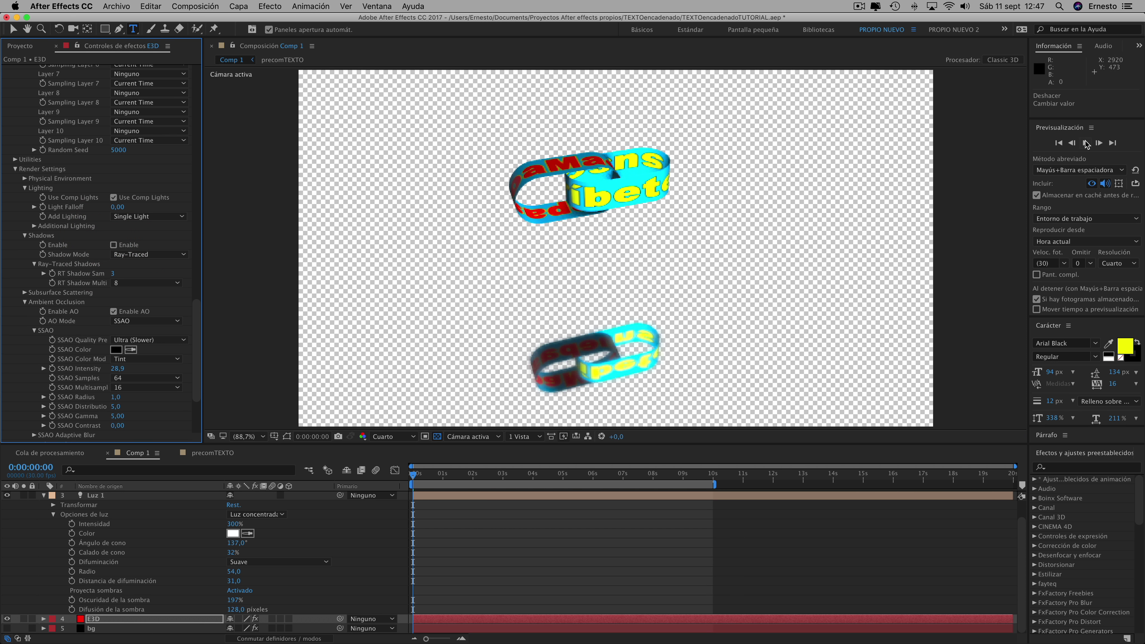
Preview the animation, push the second ring group far right, and preview again.
left_click(1085, 143)
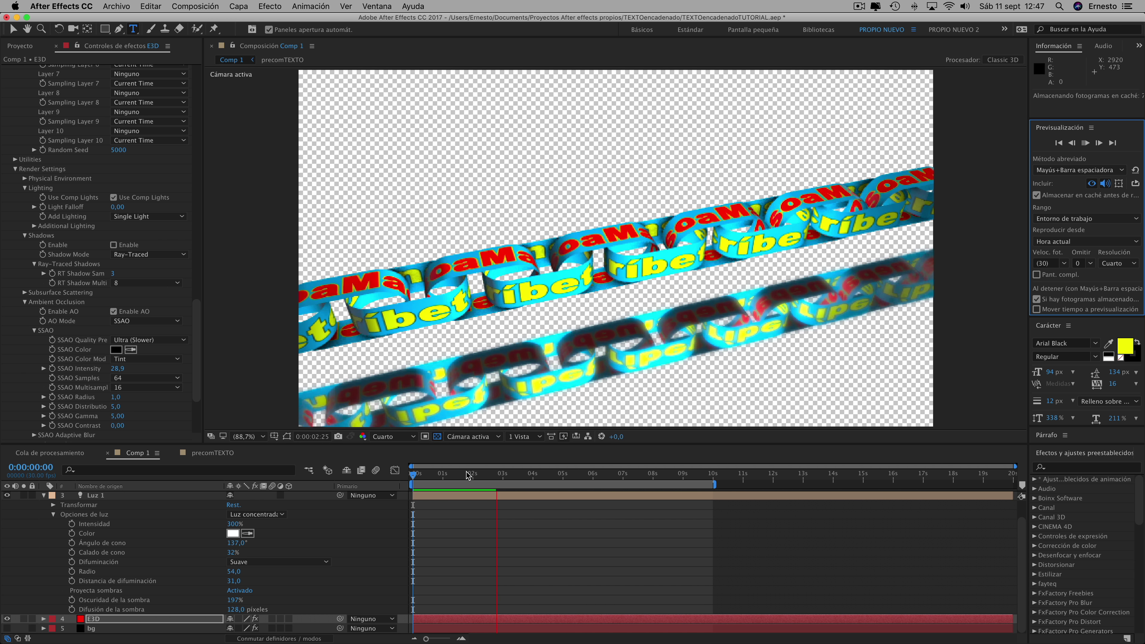
left_click(375, 479)
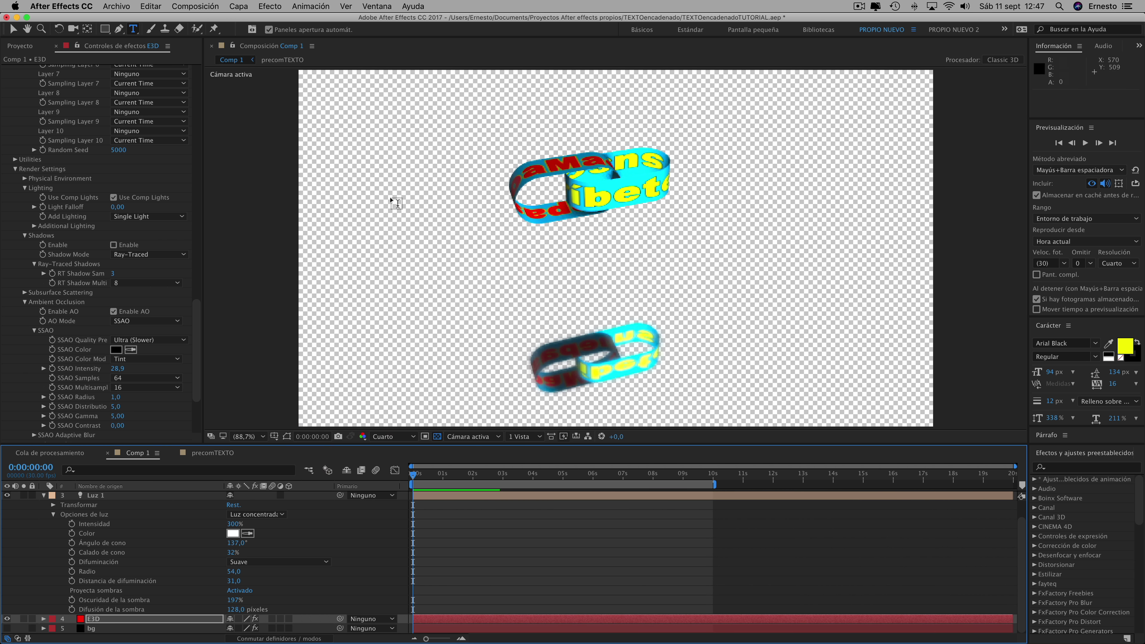
left_click_drag(197, 324, 204, 162)
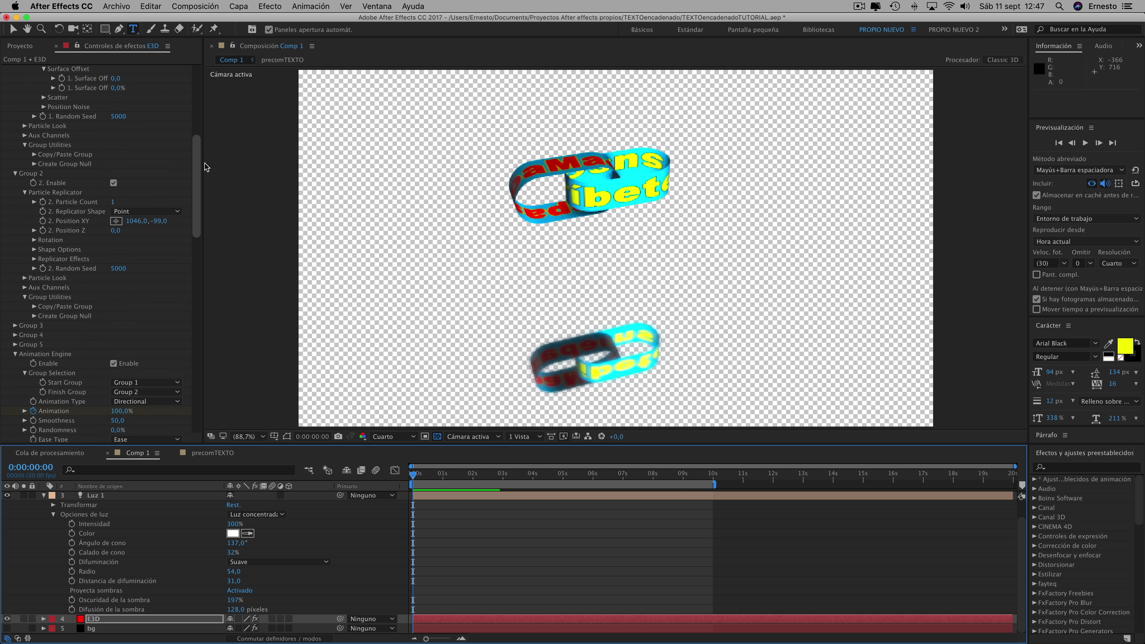
mouse_move(148, 221)
left_mouse_down()
mouse_move(777, 215)
mouse_move(1139, 255)
left_mouse_up()
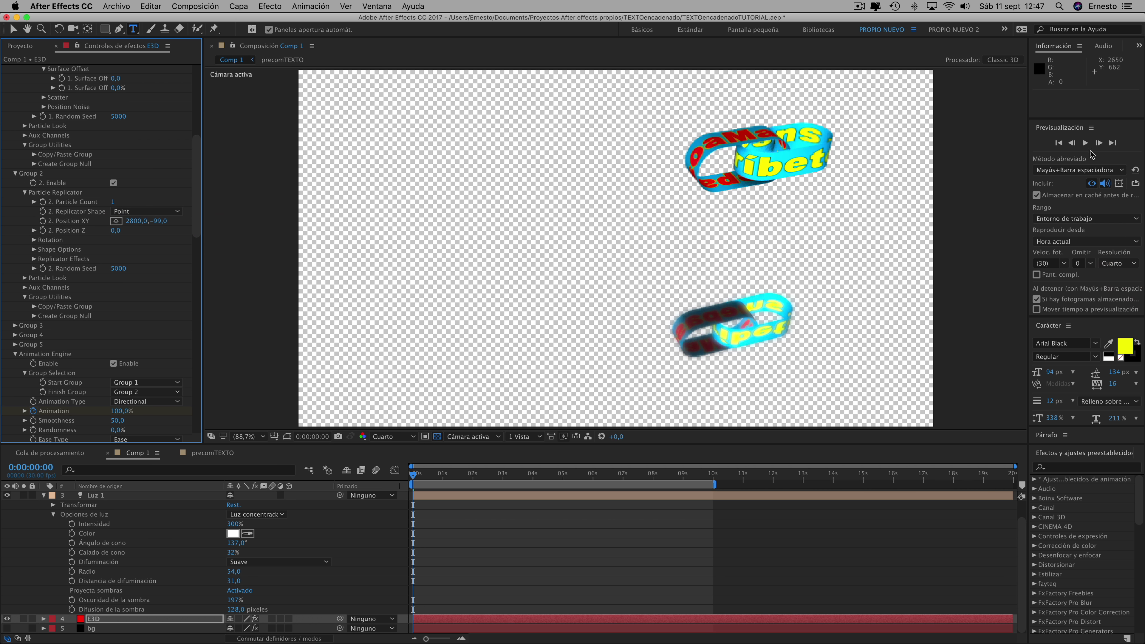
left_click(1085, 143)
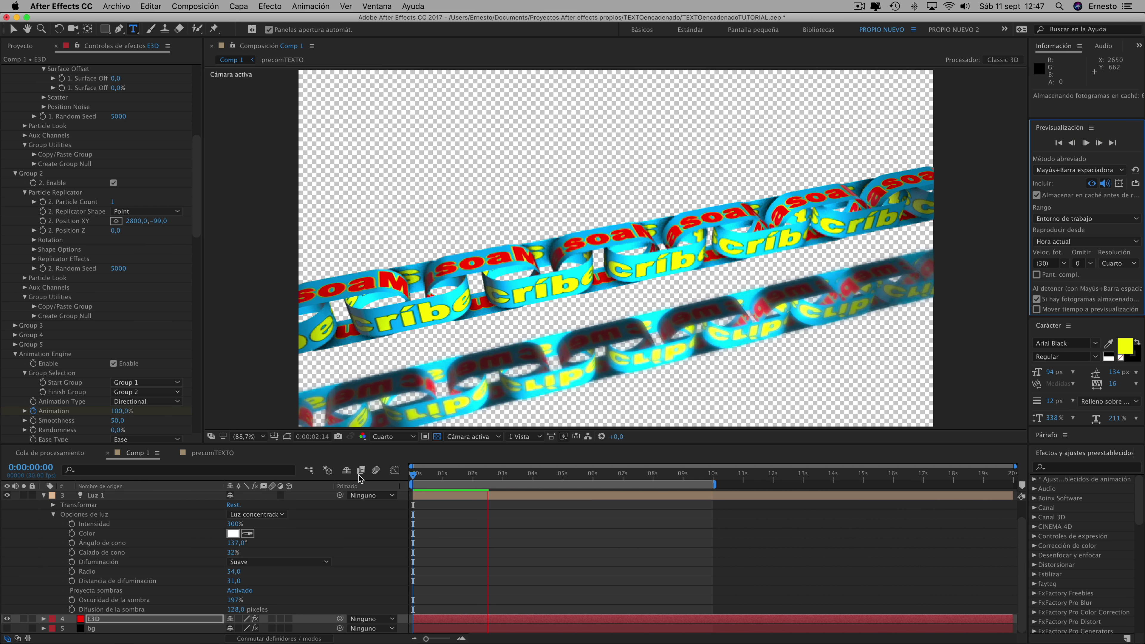
left_click(411, 478)
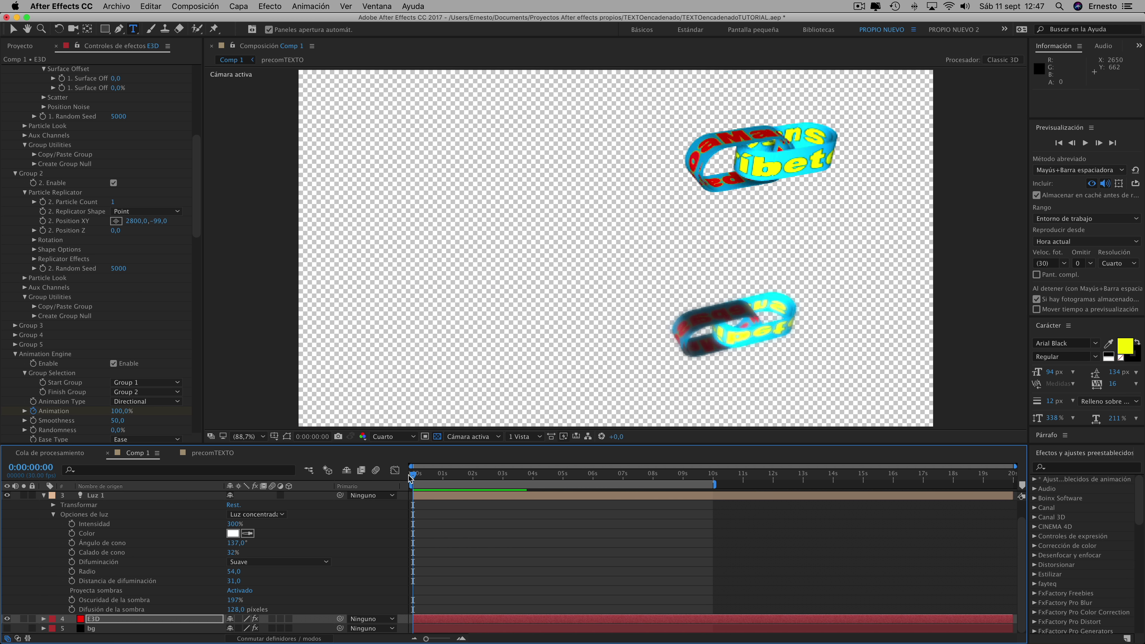
left_click(396, 474)
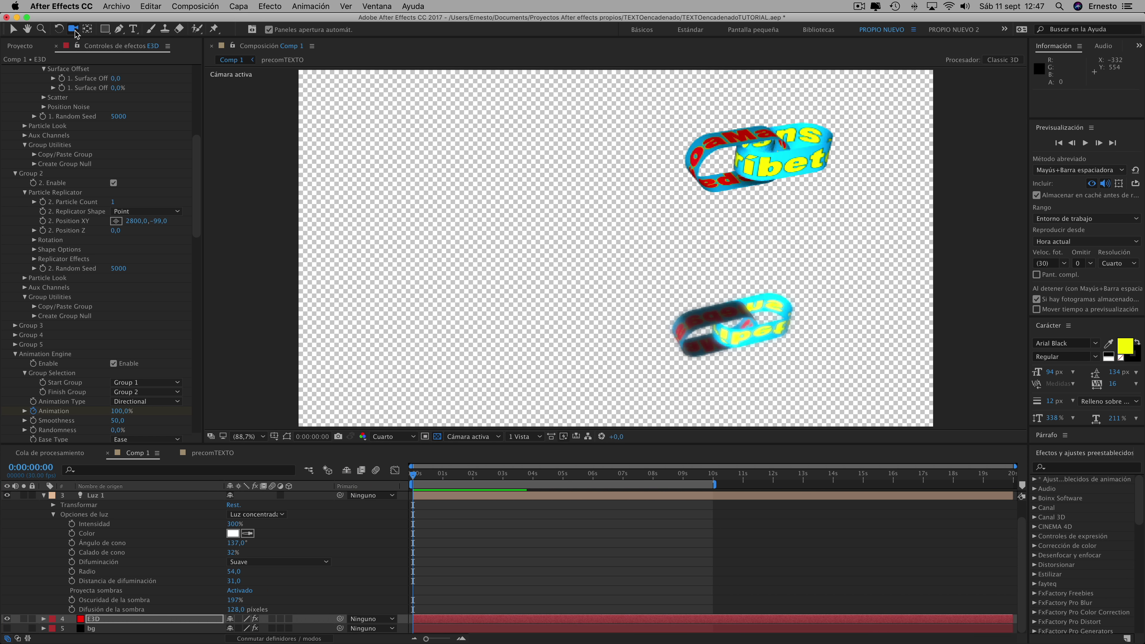
Pull the camera back so both text chains fit, then preview the animation.
left_click_drag(83, 33, 109, 64)
left_click_drag(577, 321, 573, 353)
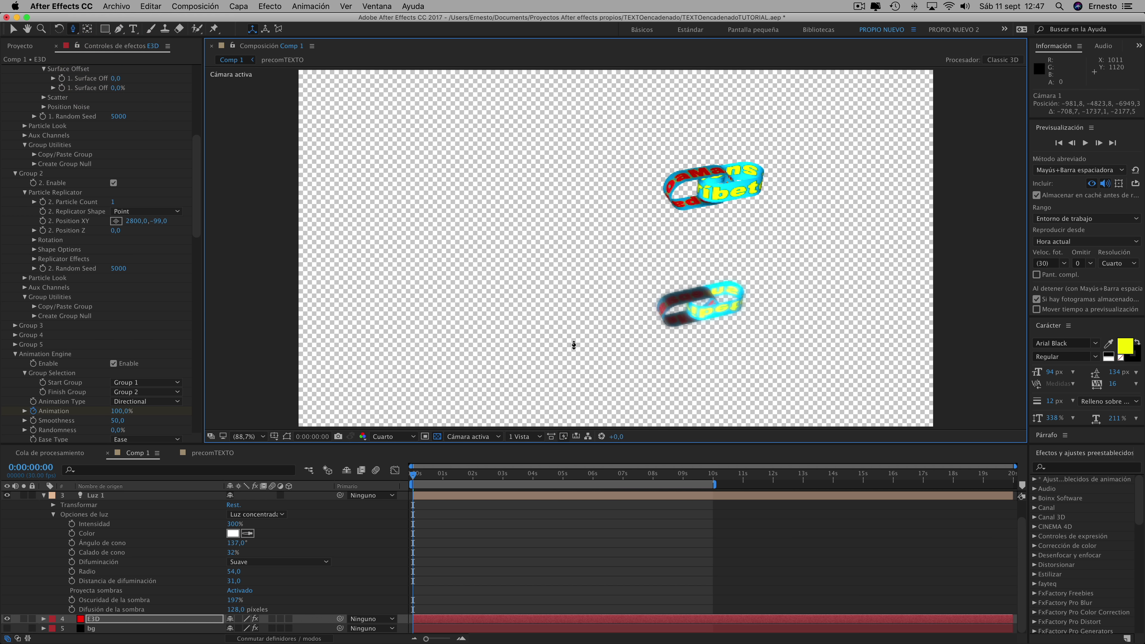
left_click(1085, 144)
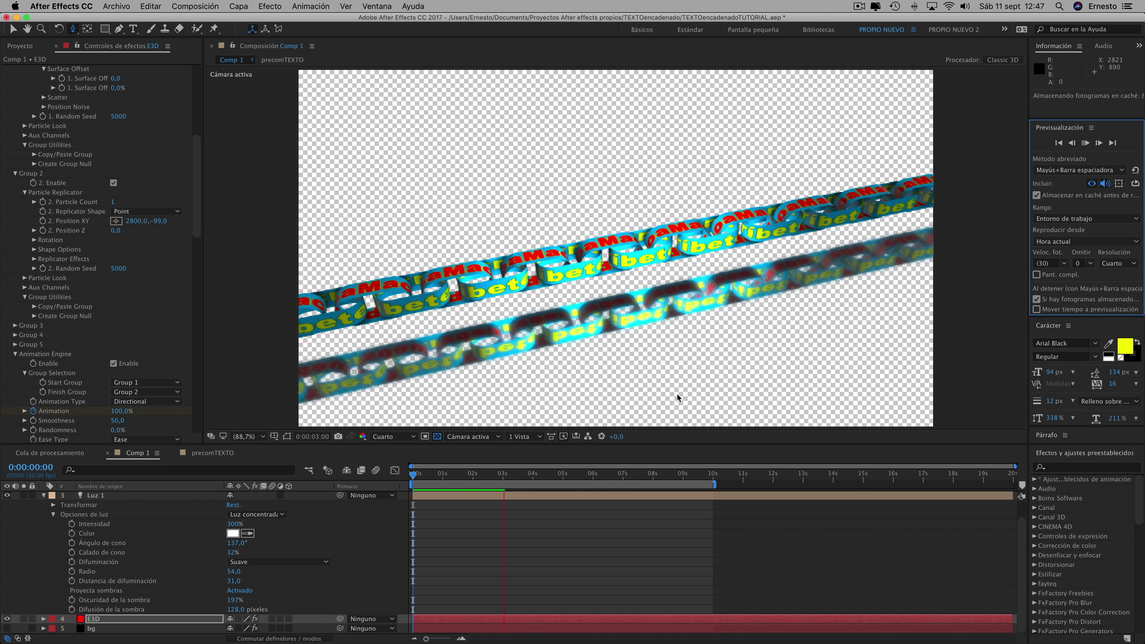
left_click(1084, 144)
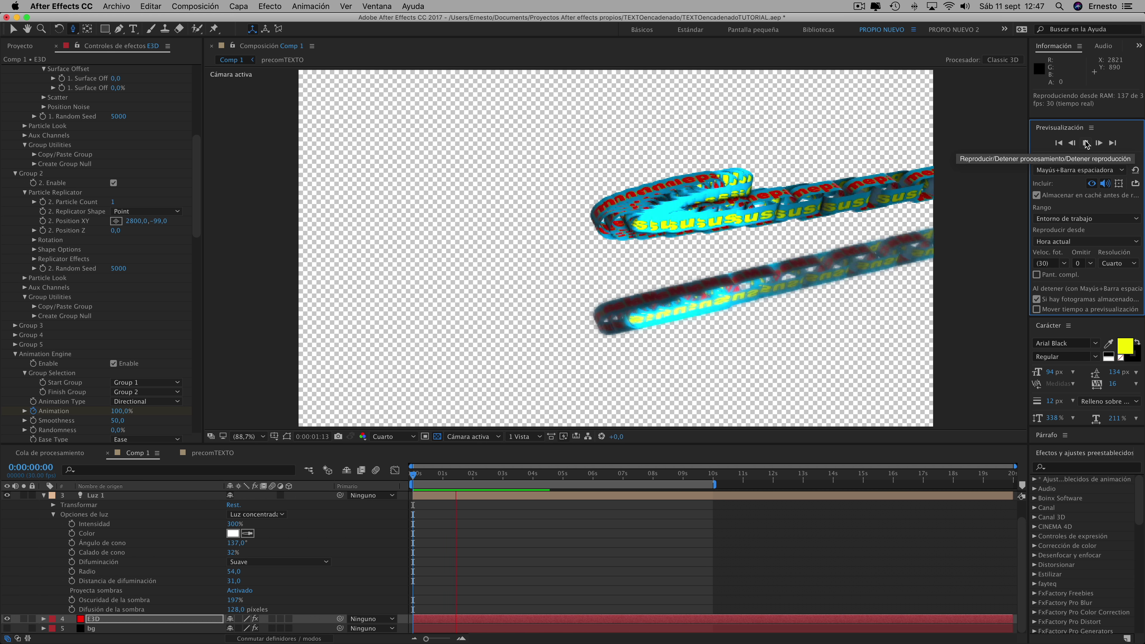
left_click(1085, 144)
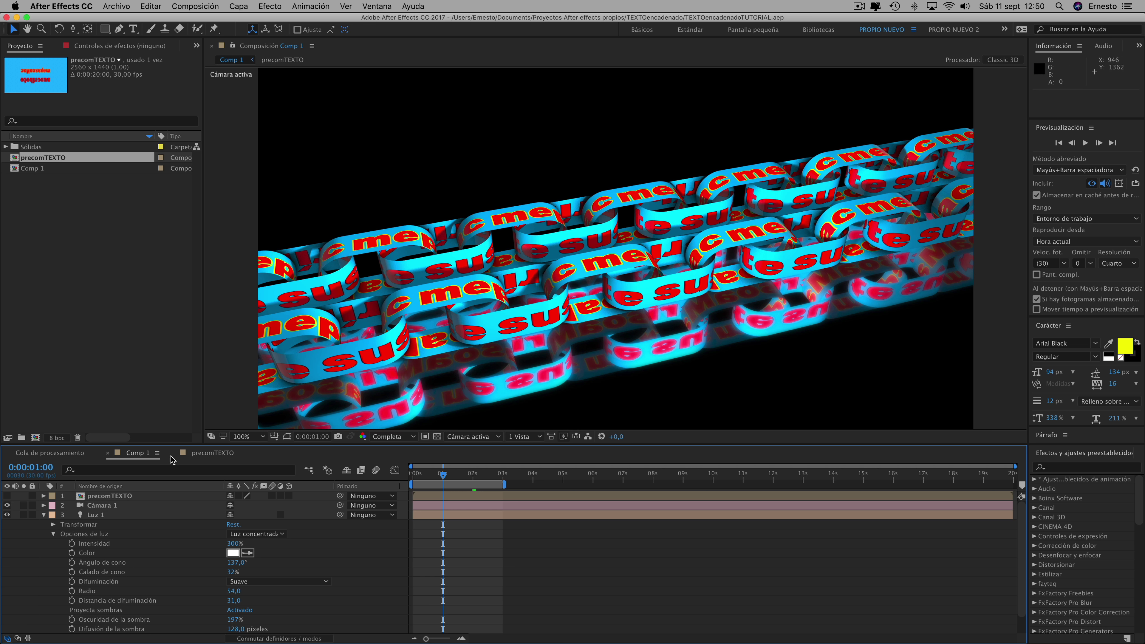
Check the precomTEXTO composition.
left_click(204, 455)
left_click(109, 55)
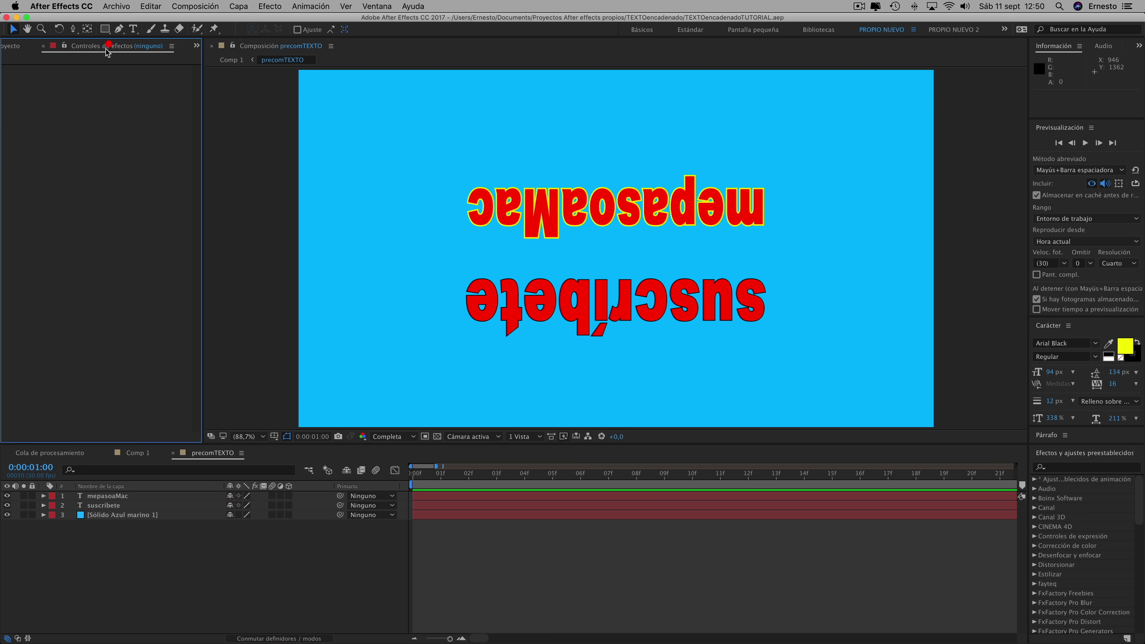
left_click(35, 80)
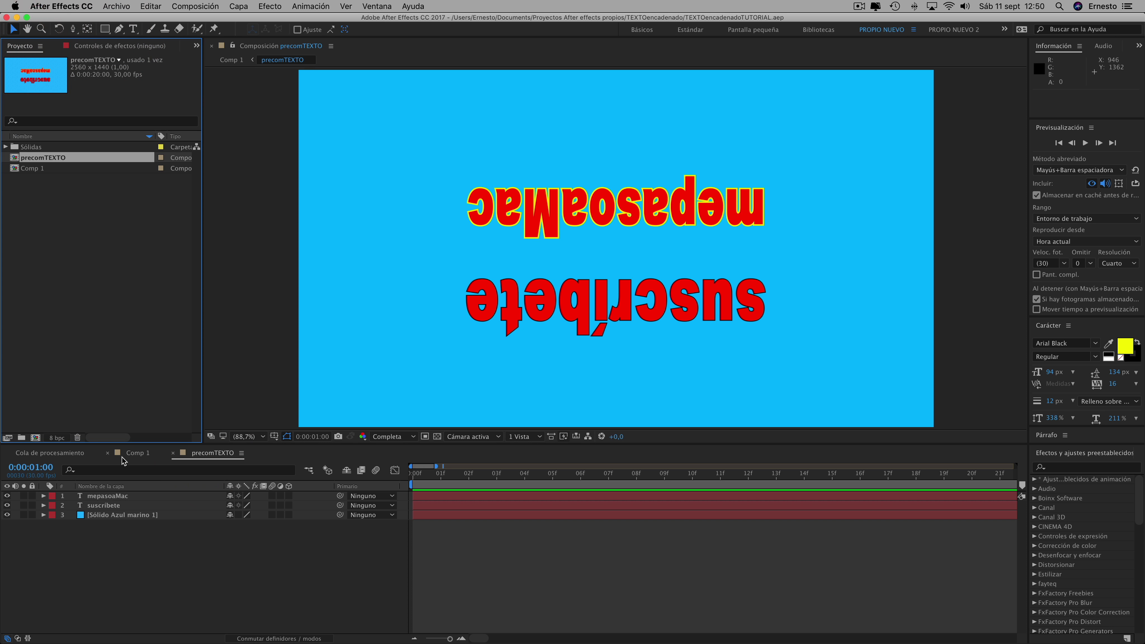
Back in Comp 1, select the E3D layer and launch Element's Scene Setup.
left_click(137, 453)
scroll(115, 541, "down", 2)
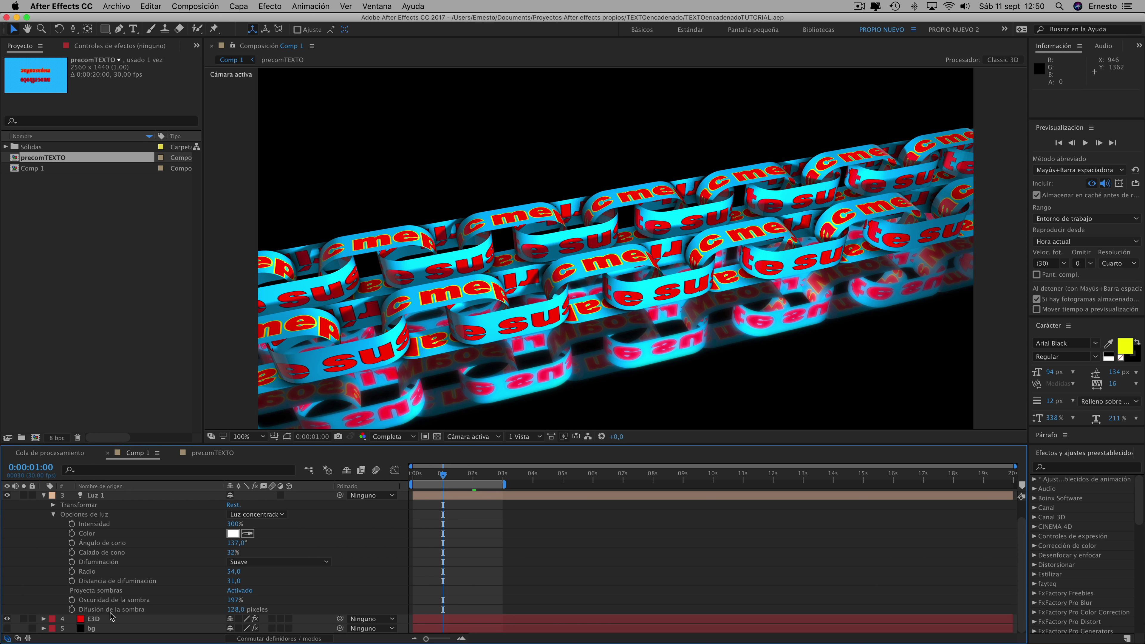
left_click(94, 621)
left_click(92, 46)
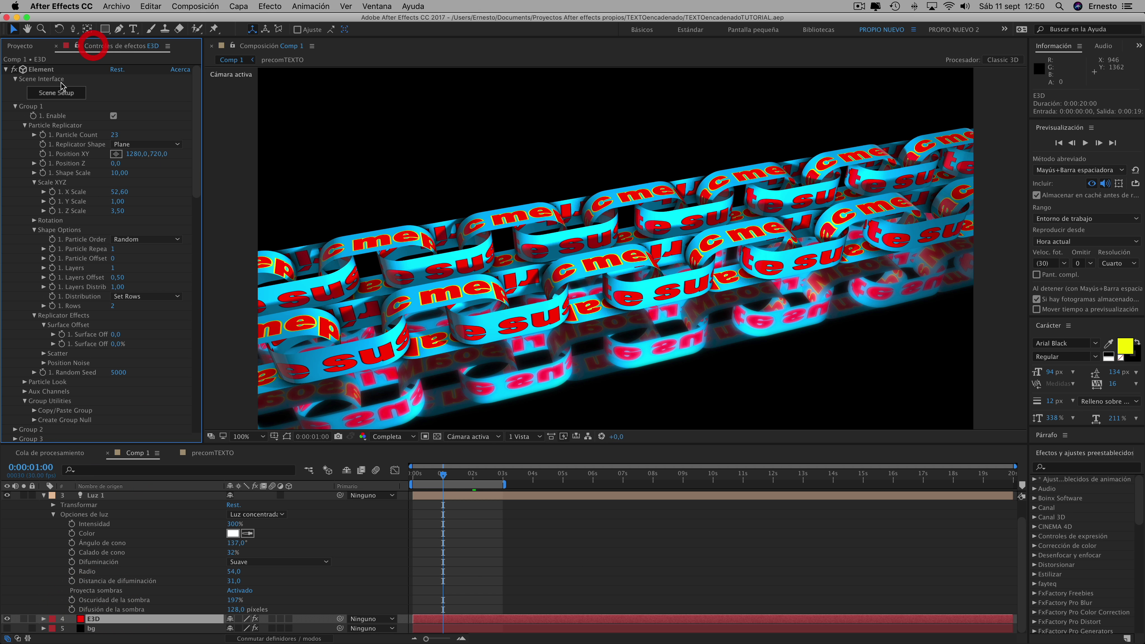
left_click(51, 105)
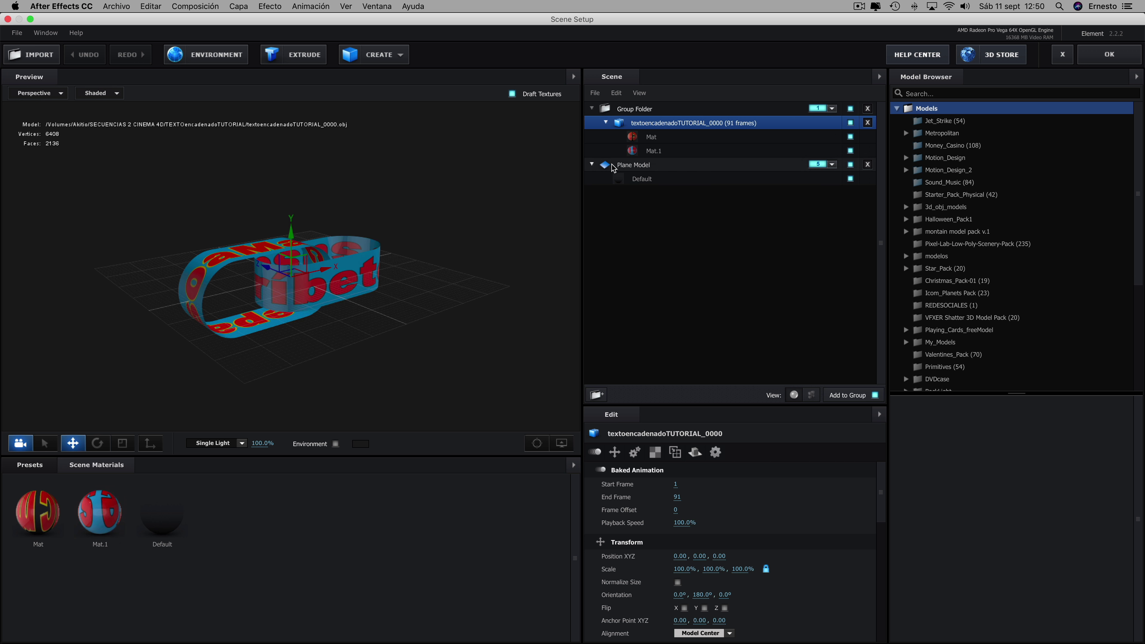
Replace the text model with TEXTOencadenado2_0000.obj from the TEXTOencadenado3 folder.
left_click_drag(466, 279, 447, 287)
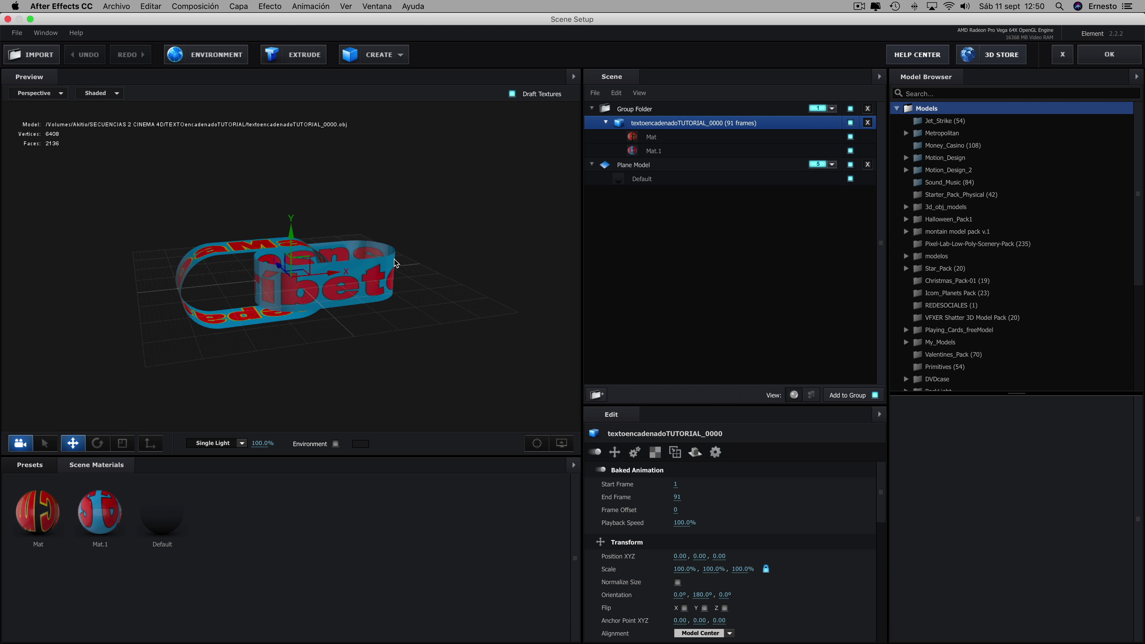
left_click(464, 247)
right_click(653, 122)
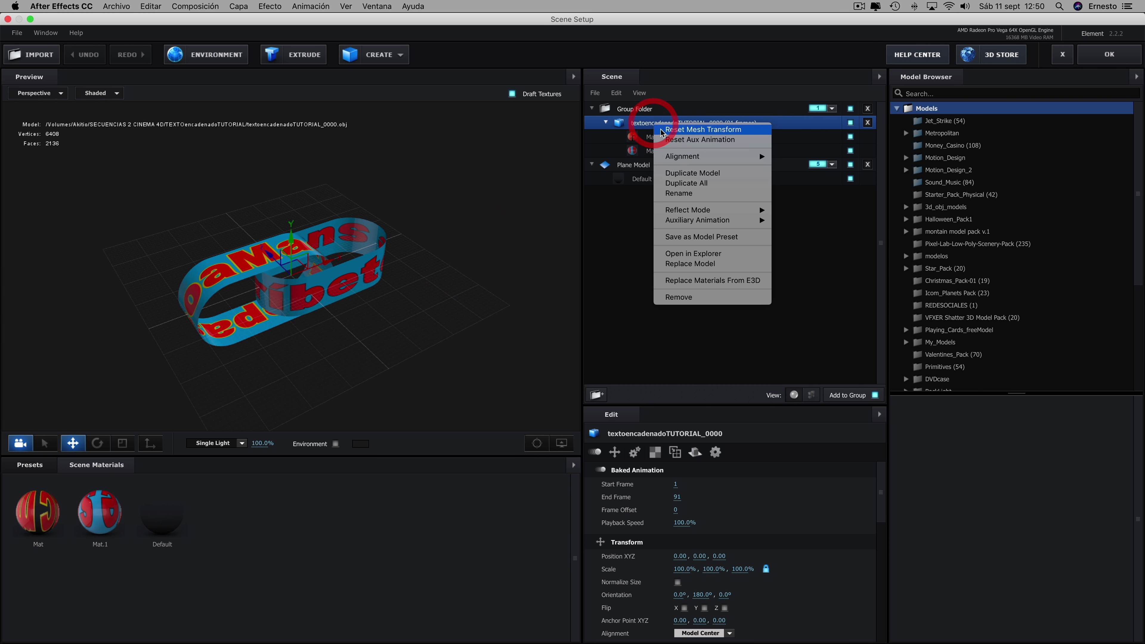
left_click(679, 264)
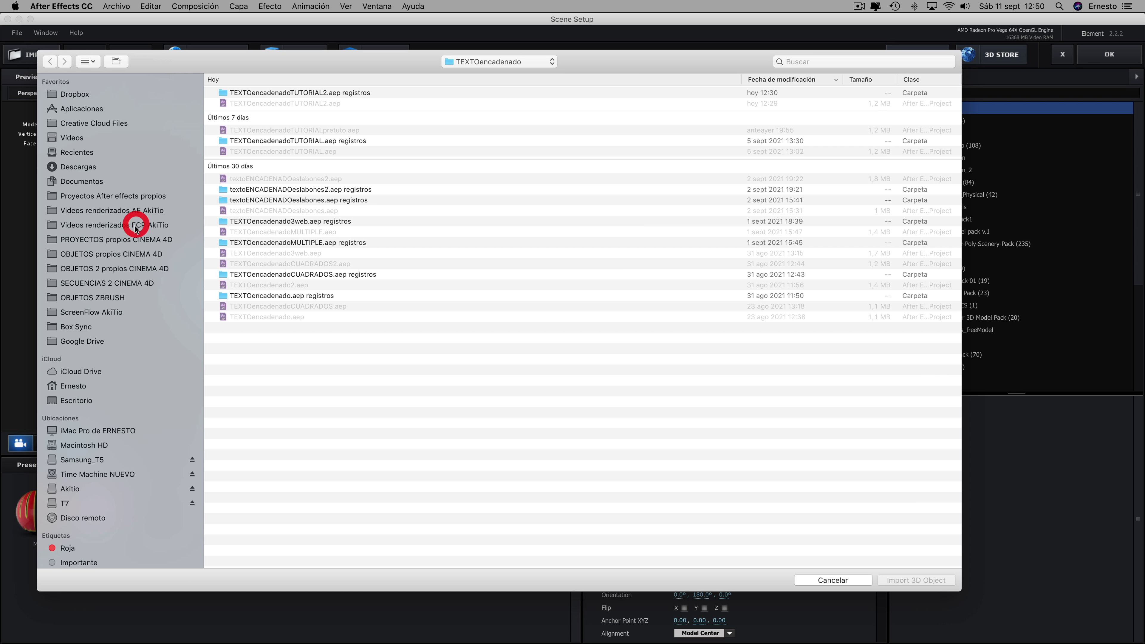
left_click(136, 225)
left_click(102, 284)
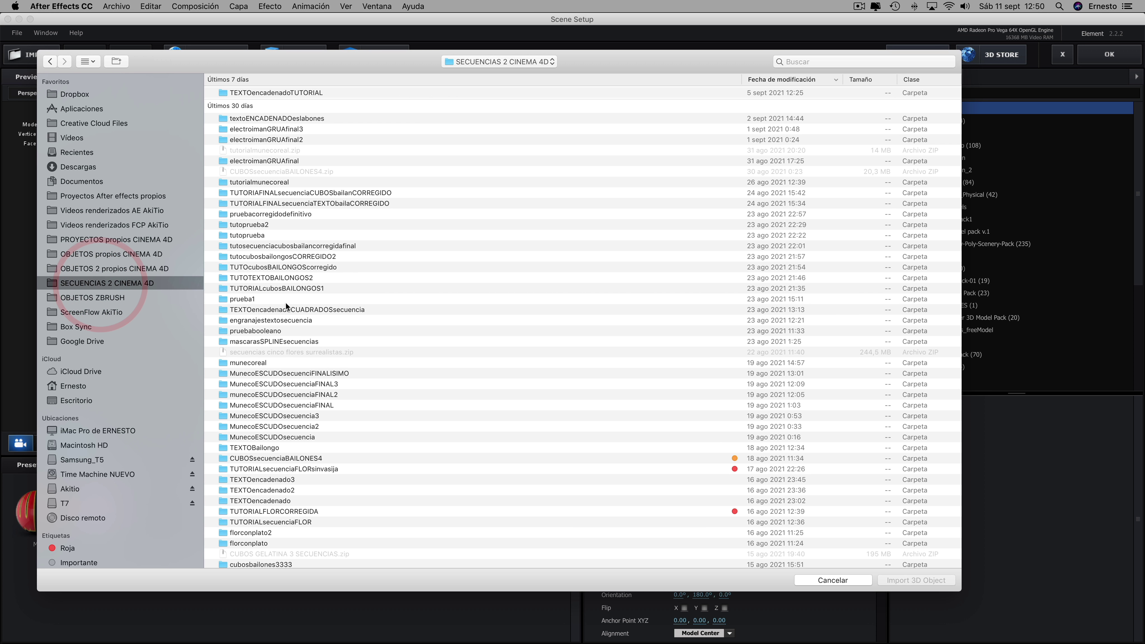
scroll(294, 315, "down", 3)
scroll(316, 343, "down", 3)
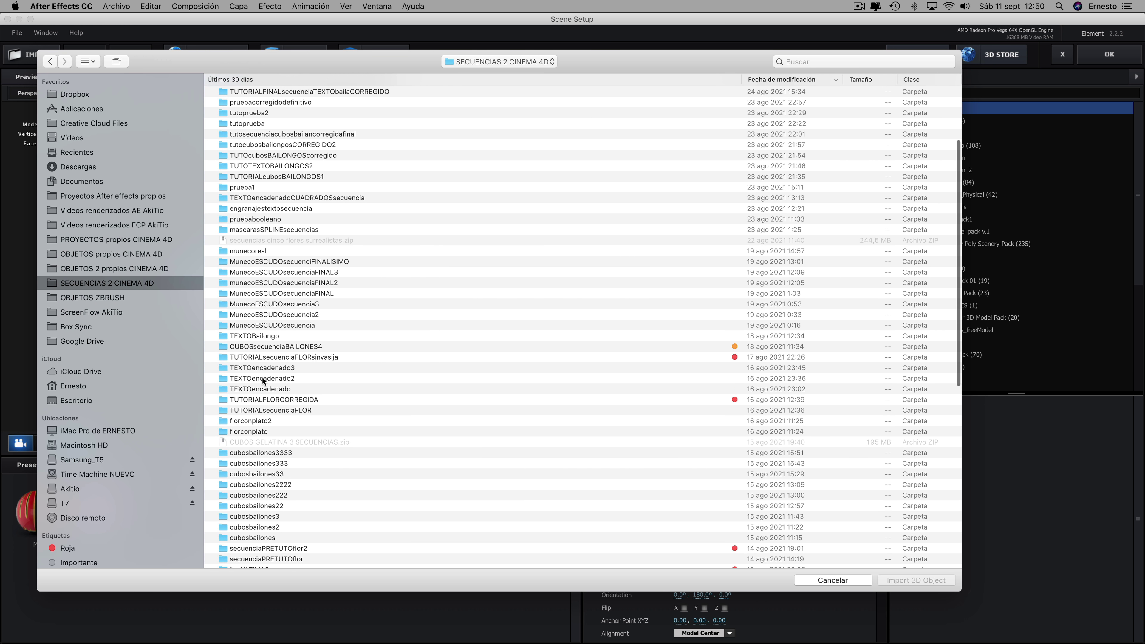
double_click(267, 368)
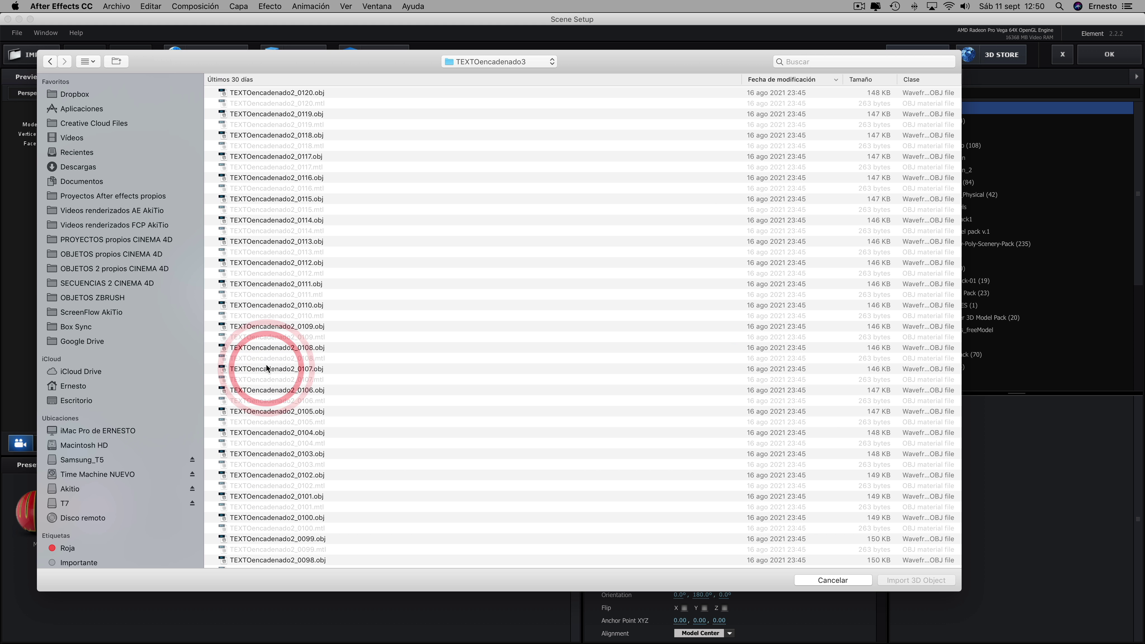
scroll(270, 343, "down", 5)
scroll(277, 306, "down", 5)
scroll(277, 306, "down", 10)
scroll(298, 547, "down", 10)
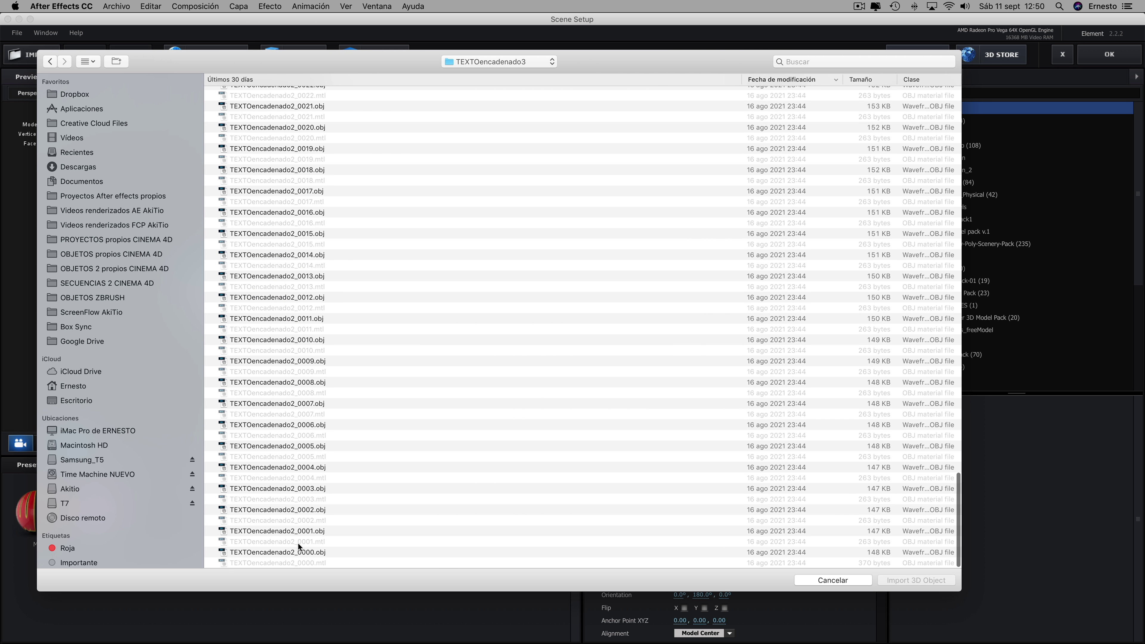
left_click(285, 553)
left_click(906, 580)
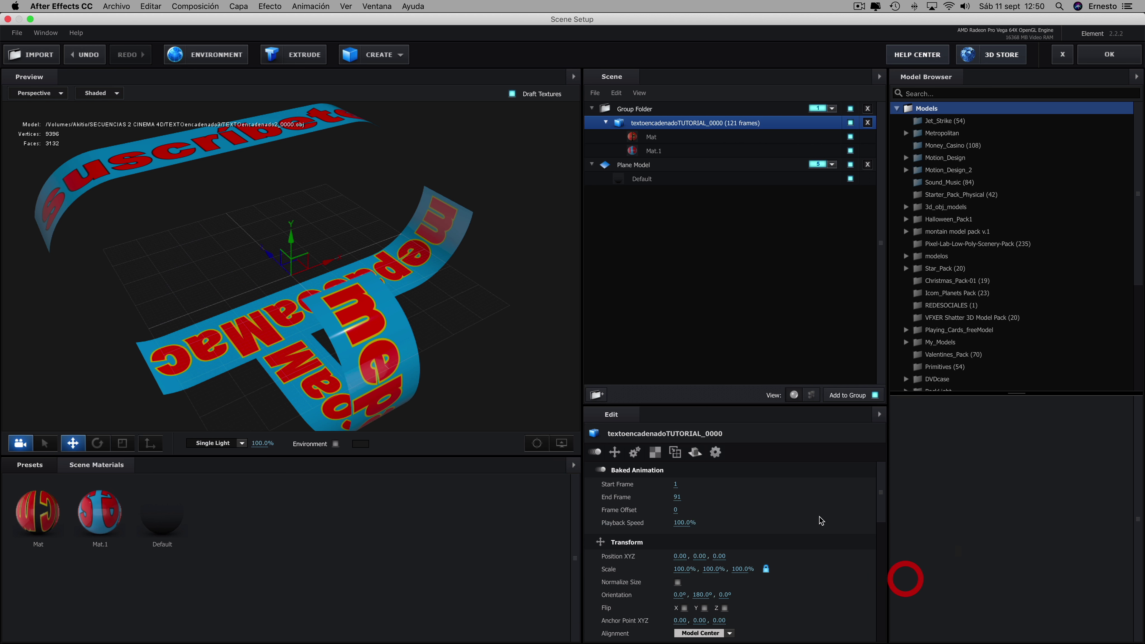
Set the model's animation start frame to 2 and apply the scene.
left_click_drag(675, 485, 976, 458)
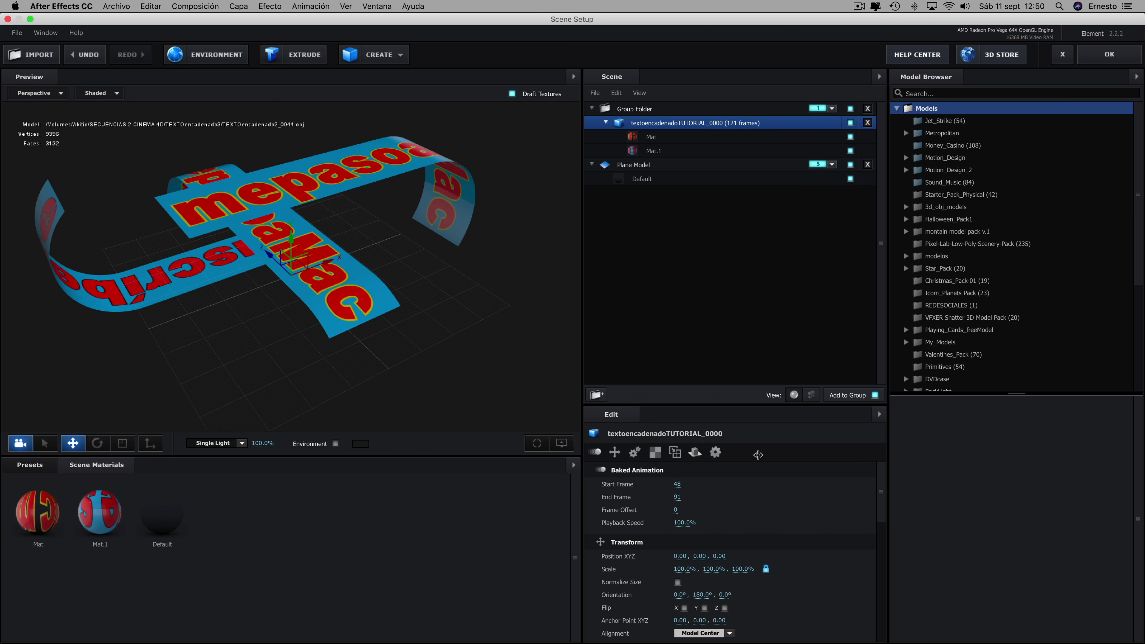
left_click_drag(975, 458, 591, 384)
left_click_drag(459, 341, 489, 356)
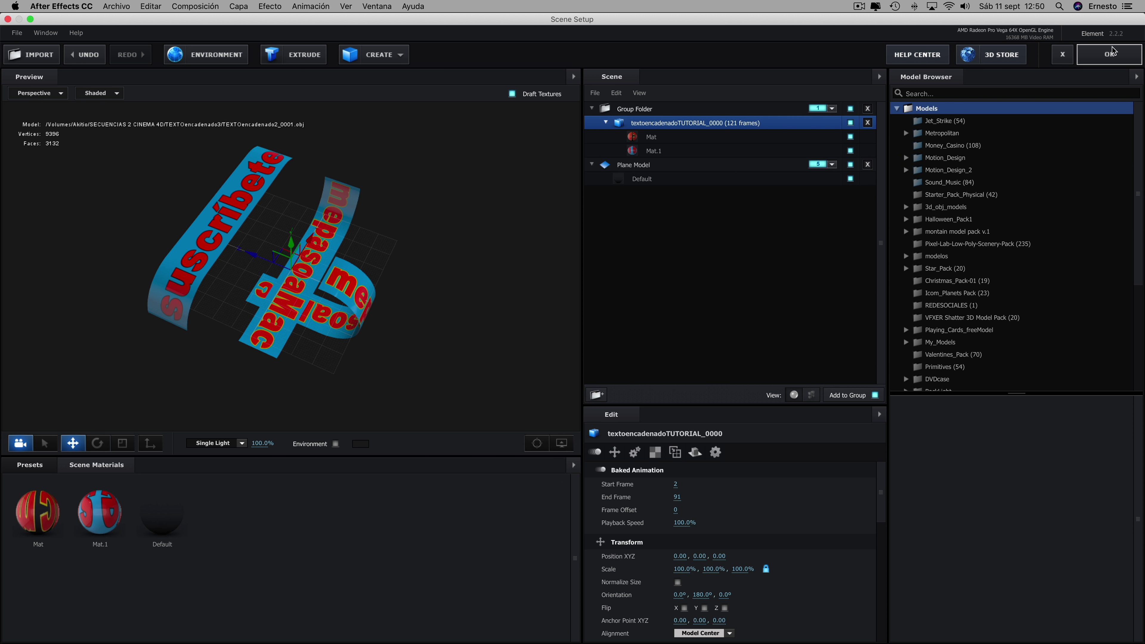
left_click(1109, 54)
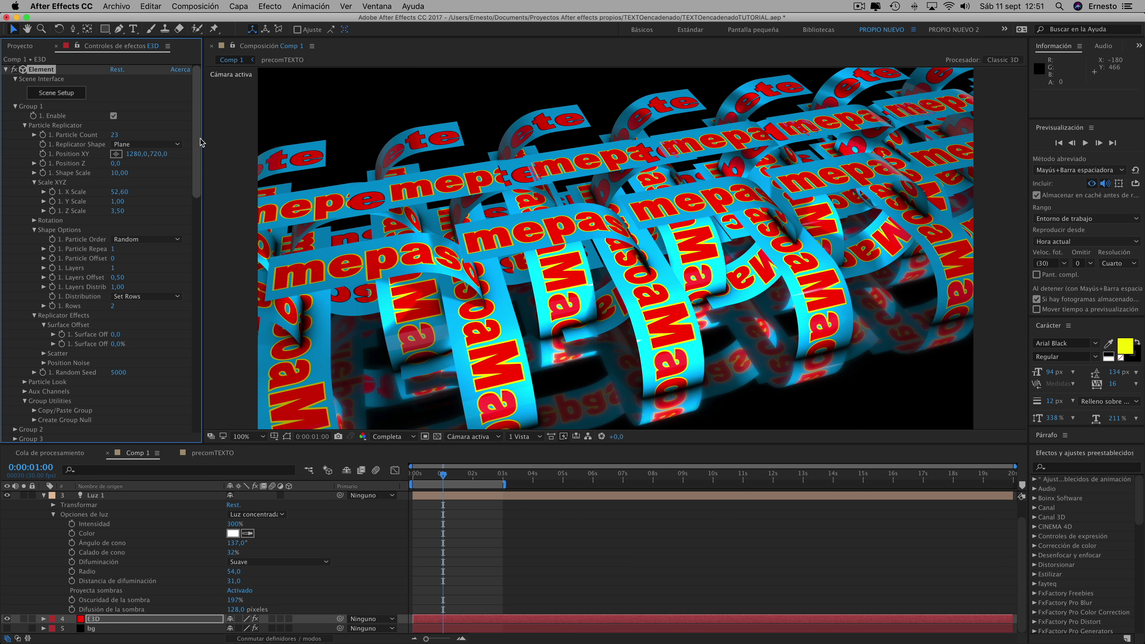
Change the suscribete text fill in precomTEXTO to yellow, then return to Comp 1.
left_click(223, 454)
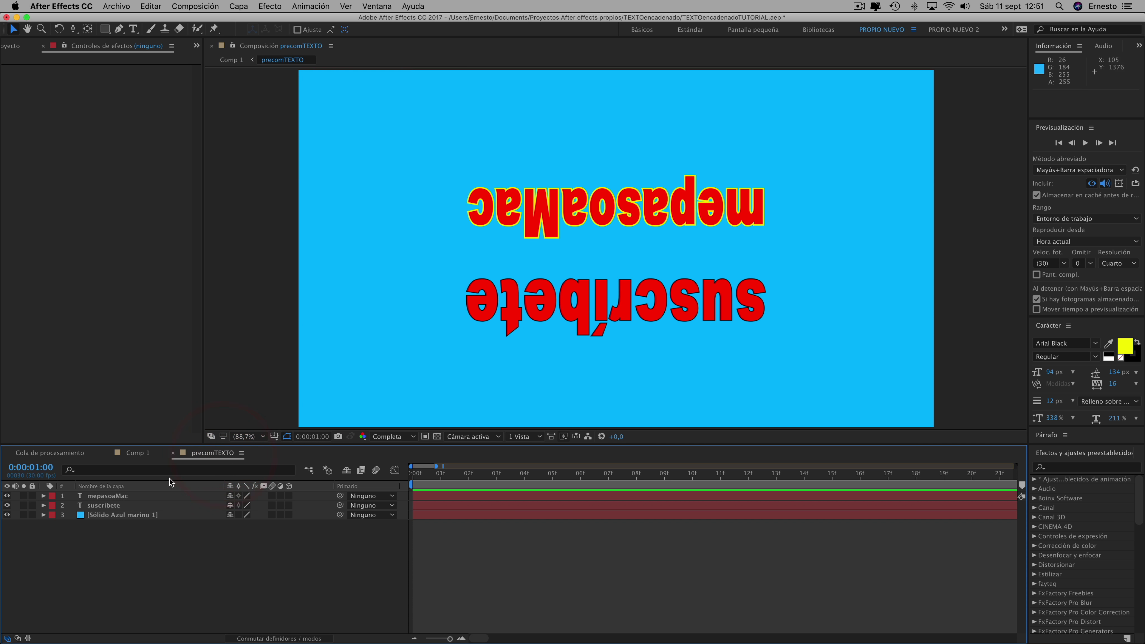
double_click(609, 305)
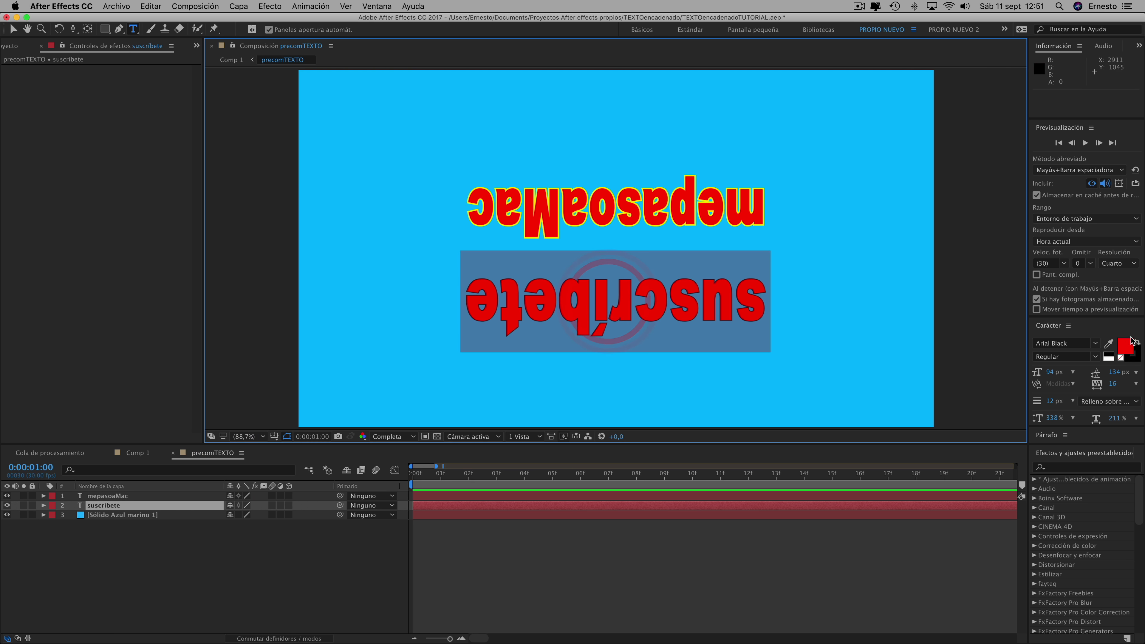
left_click(1125, 346)
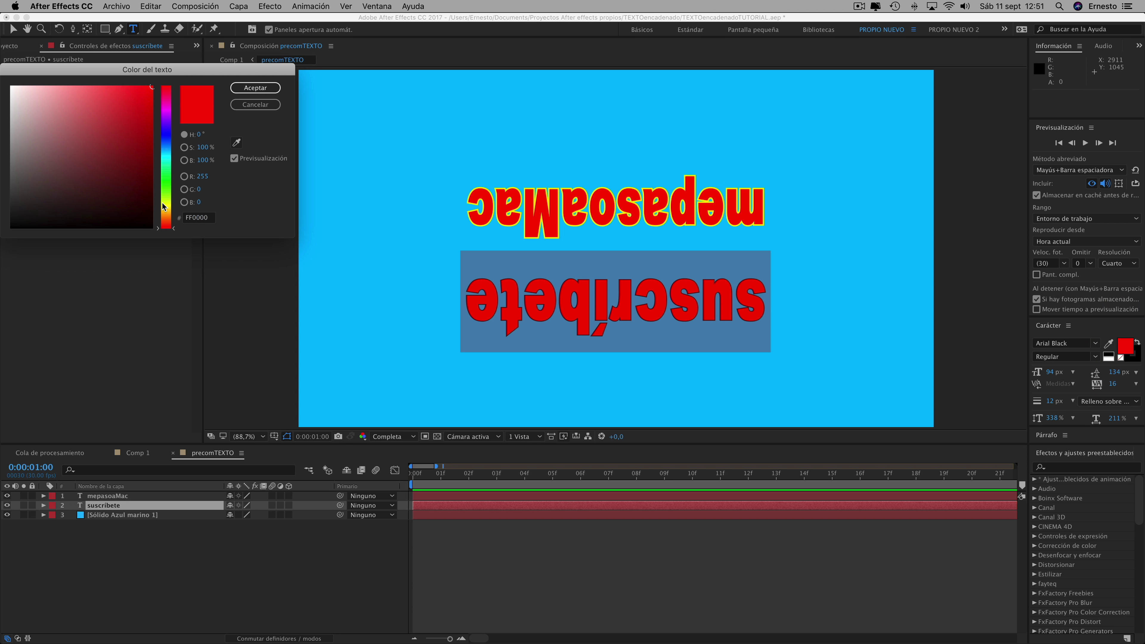
left_click(165, 204)
left_click(248, 86)
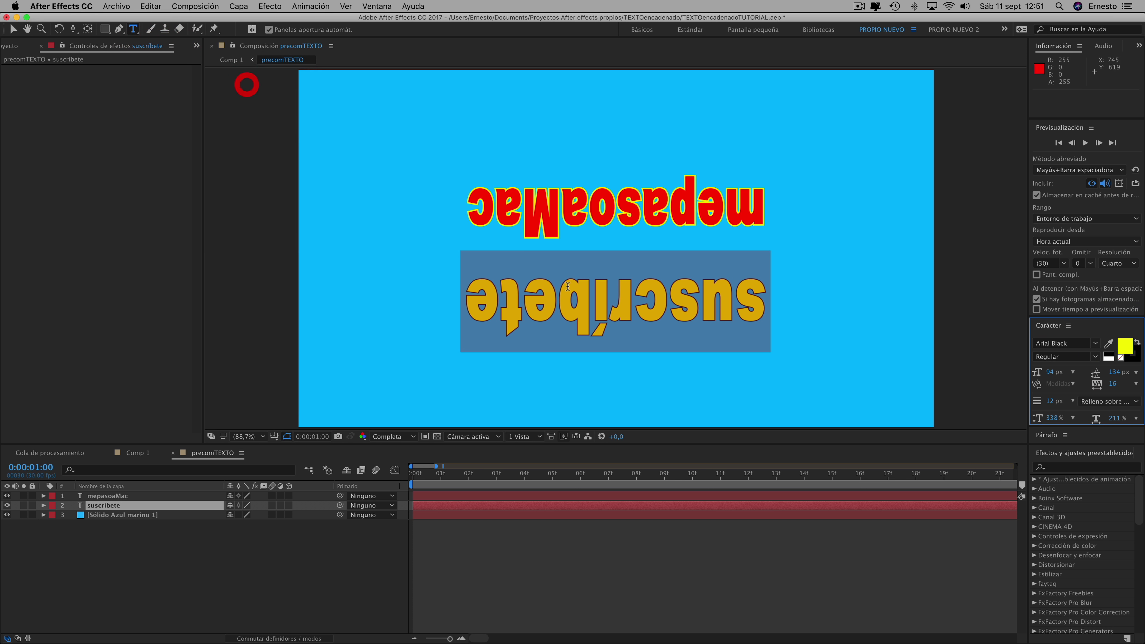
left_click(130, 454)
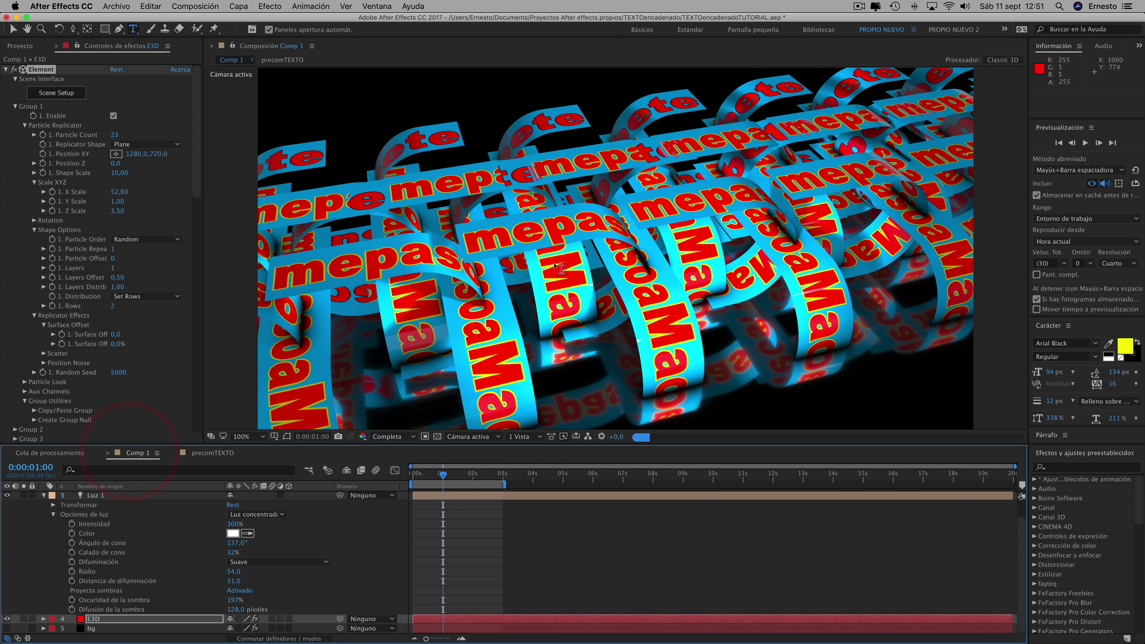
Switch the replicator shape to Sphere and raise the number of copies.
left_click(122, 145)
left_click(132, 188)
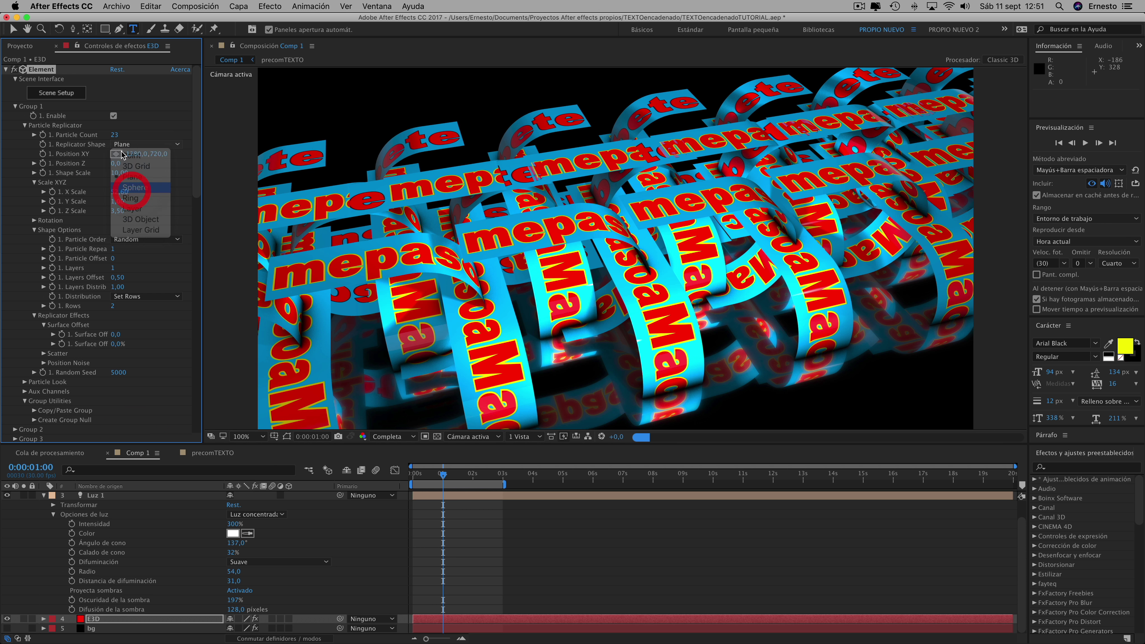
left_click_drag(124, 139, 124, 138)
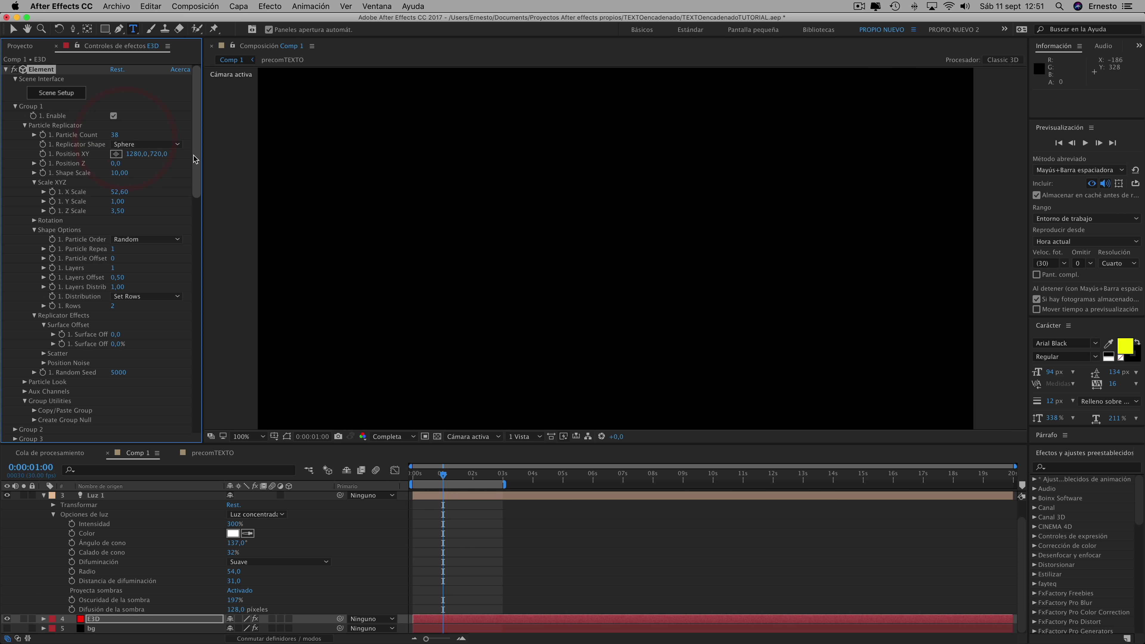
left_click_drag(194, 160, 193, 192)
Uncheck Enable under Render Settings > Shadows, then return to the replicator settings.
scroll(72, 382, "down", 5)
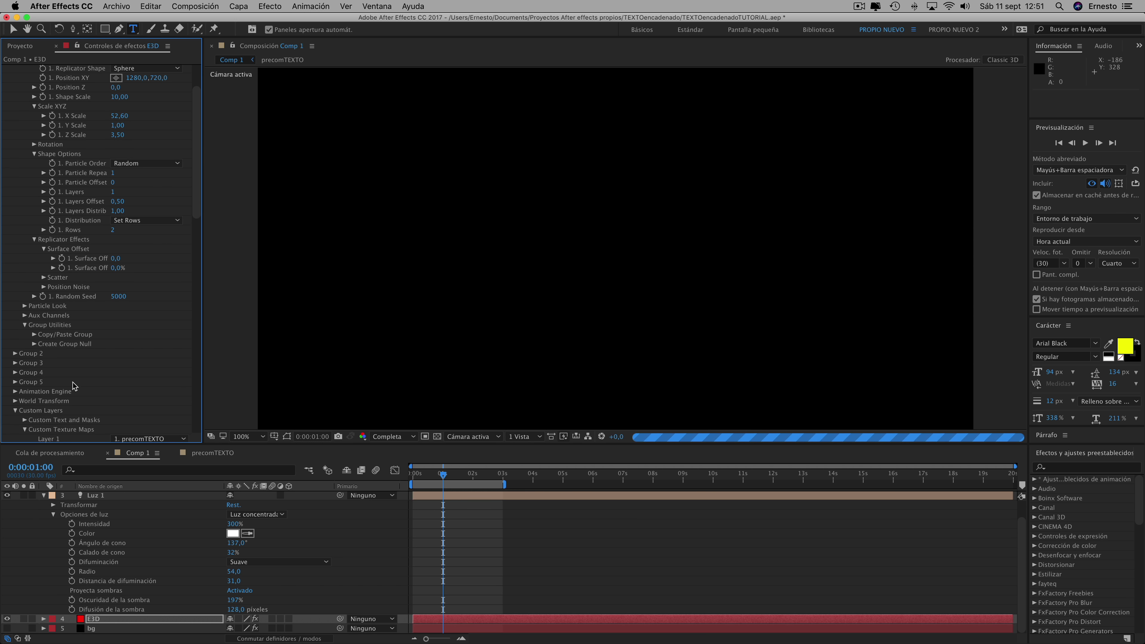
scroll(15, 344, "down", 5)
scroll(25, 353, "down", 5)
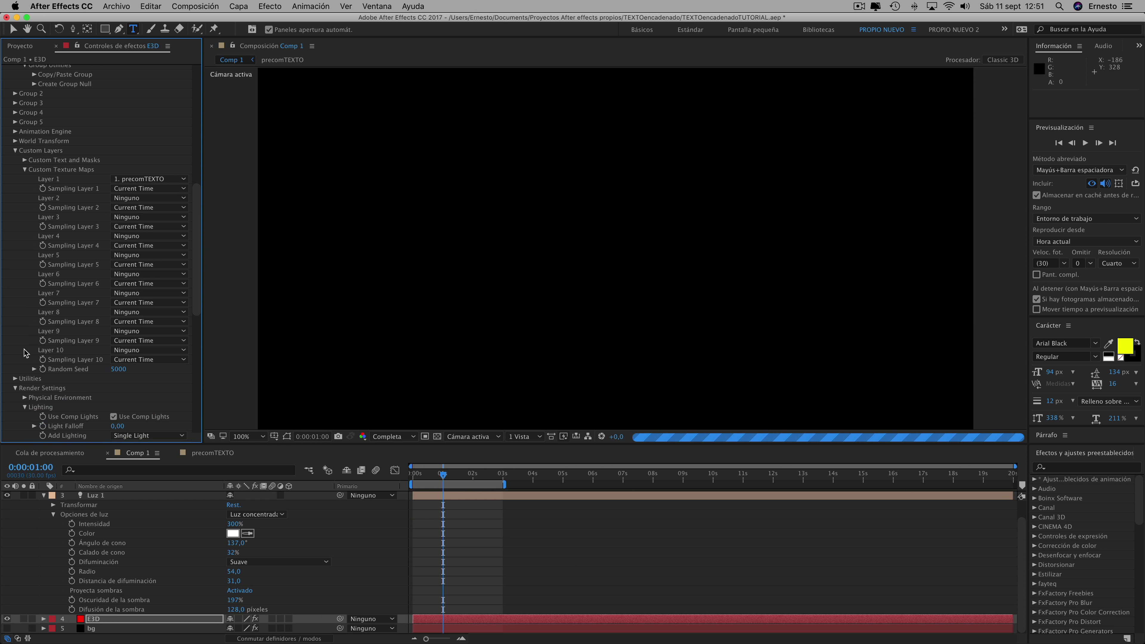
scroll(51, 384, "down", 9)
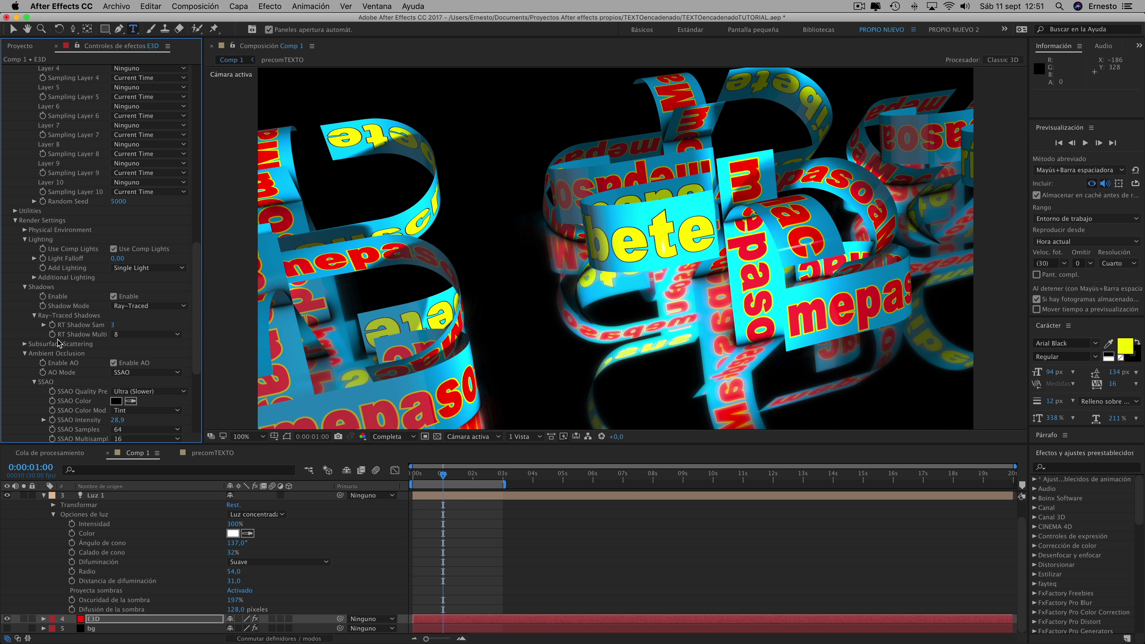
left_click(113, 297)
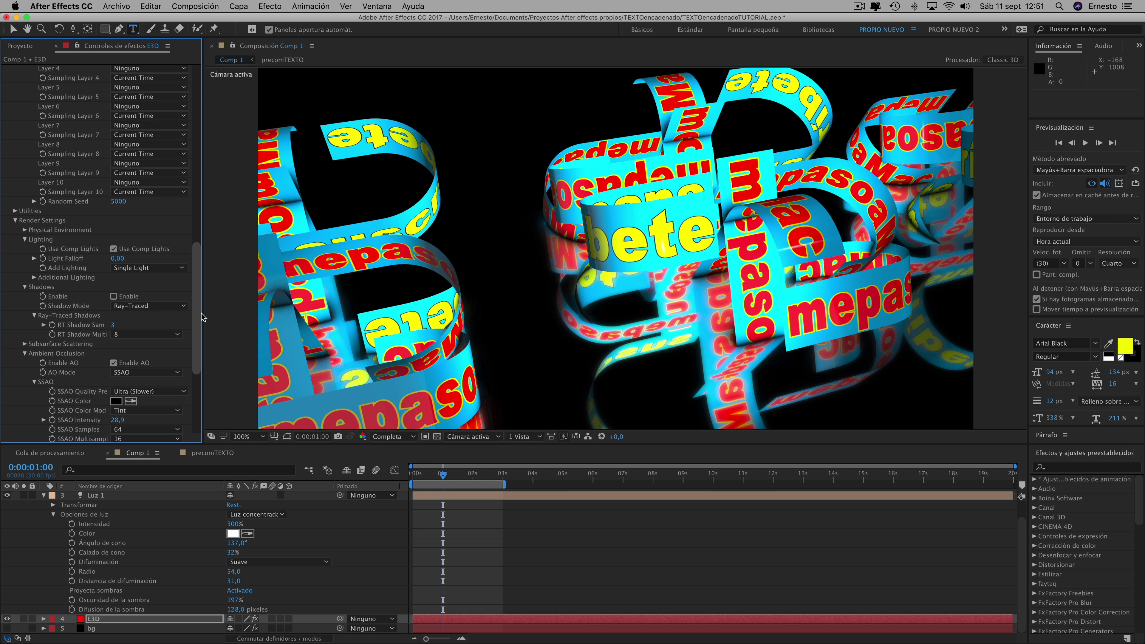
left_click_drag(196, 315, 197, 115)
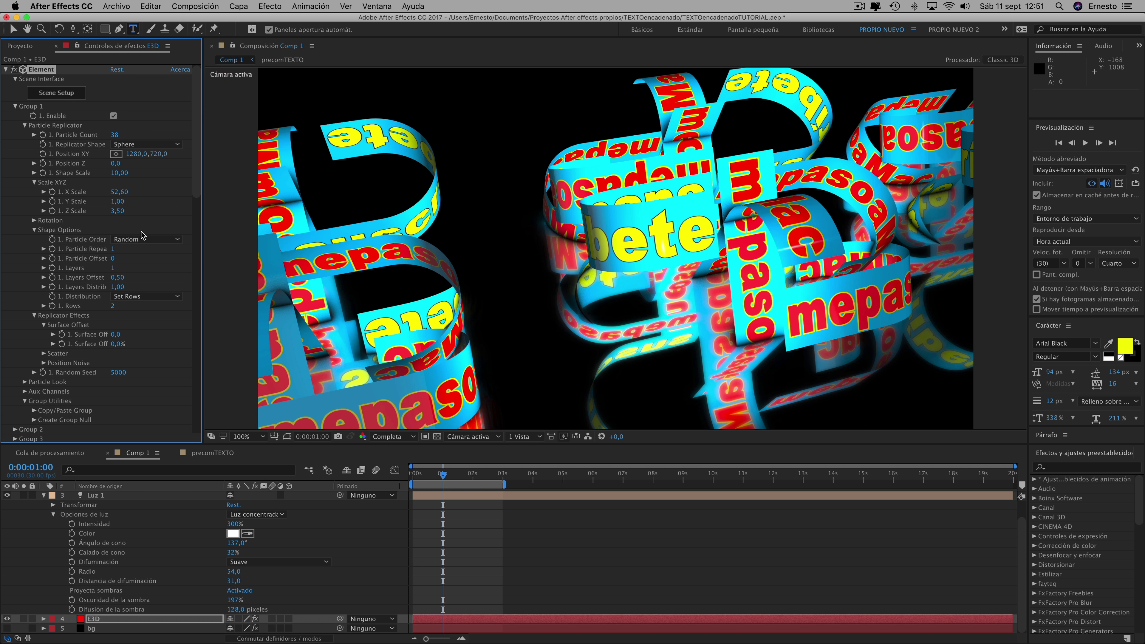
left_click(125, 297)
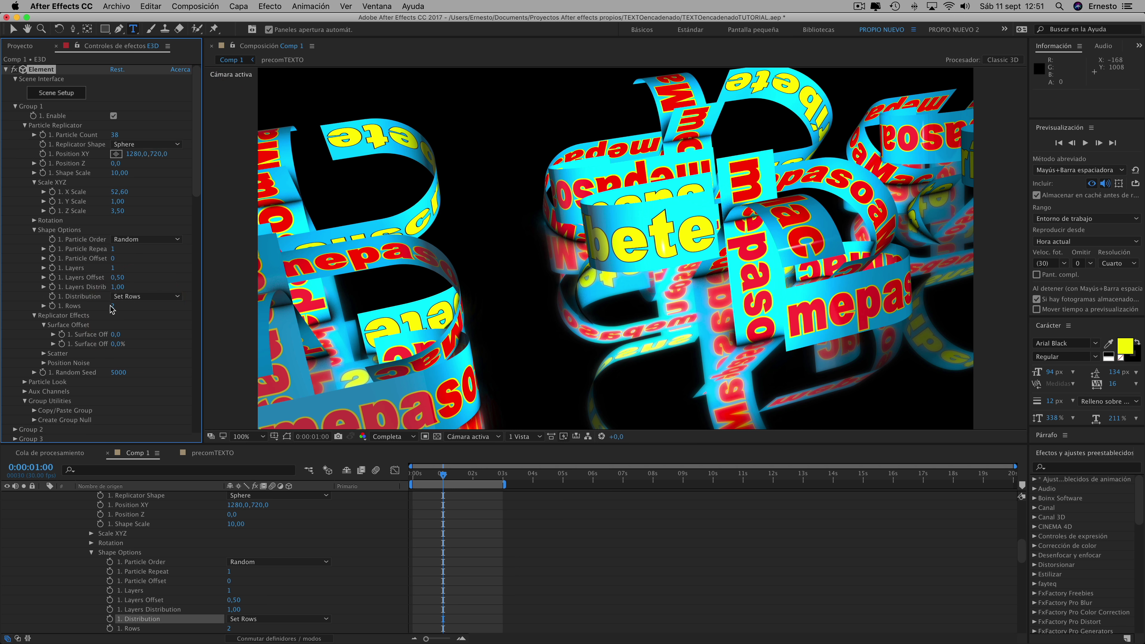
Set the replicator Rows to 1 and X, Y and Z Scale to 6.
left_click_drag(105, 306, 90, 305)
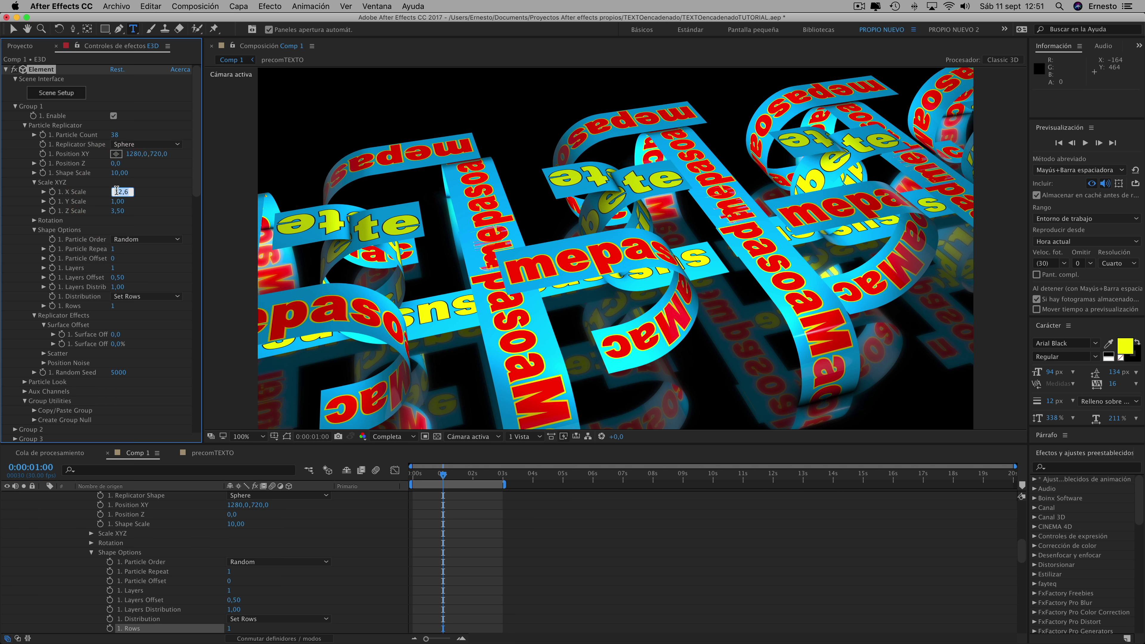
left_click(117, 201)
type("6")
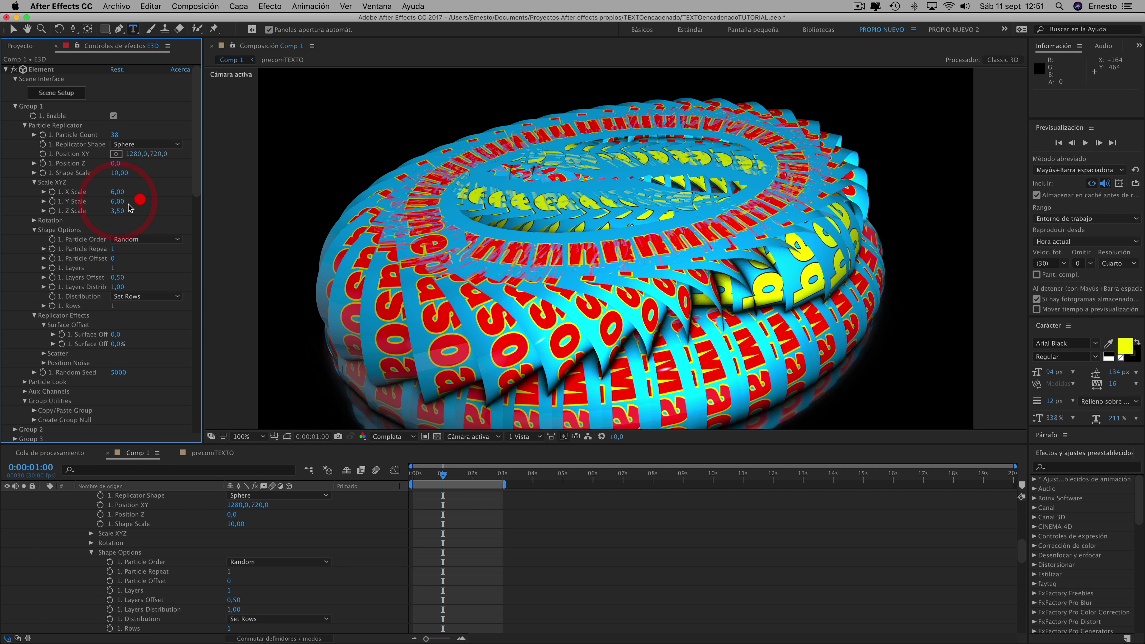
left_click(138, 200)
type("6")
left_click(156, 199)
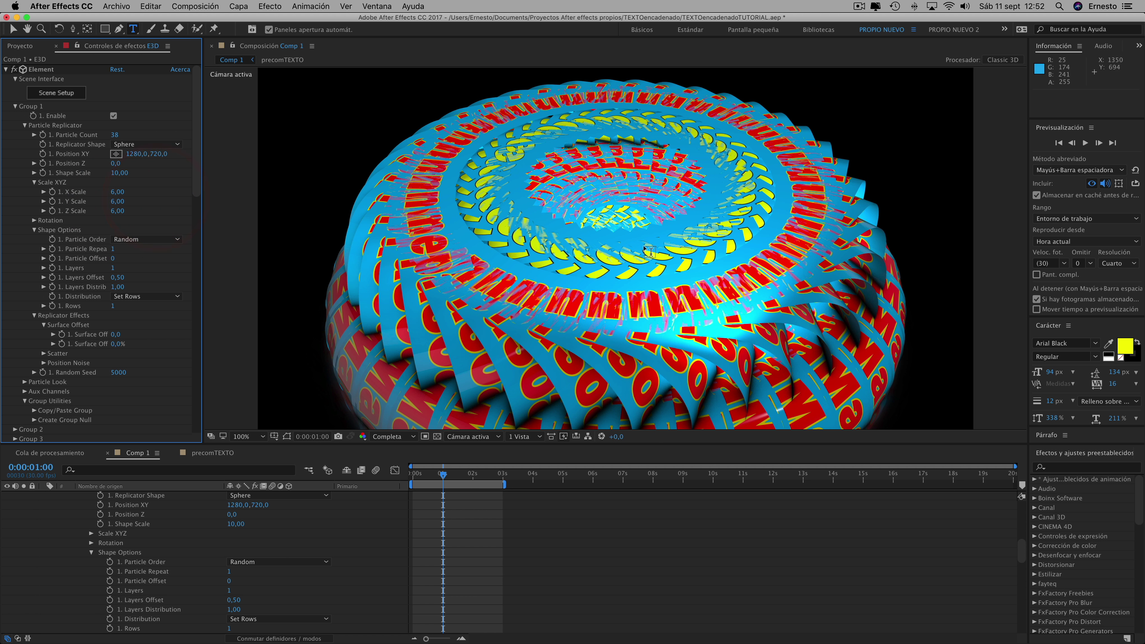
Raise Shape Scale to about 12.20 and lower Particle Count to 19.
scroll(651, 253, "down", 10)
scroll(651, 253, "up", 3)
scroll(651, 253, "up", 2)
scroll(651, 252, "up", 2)
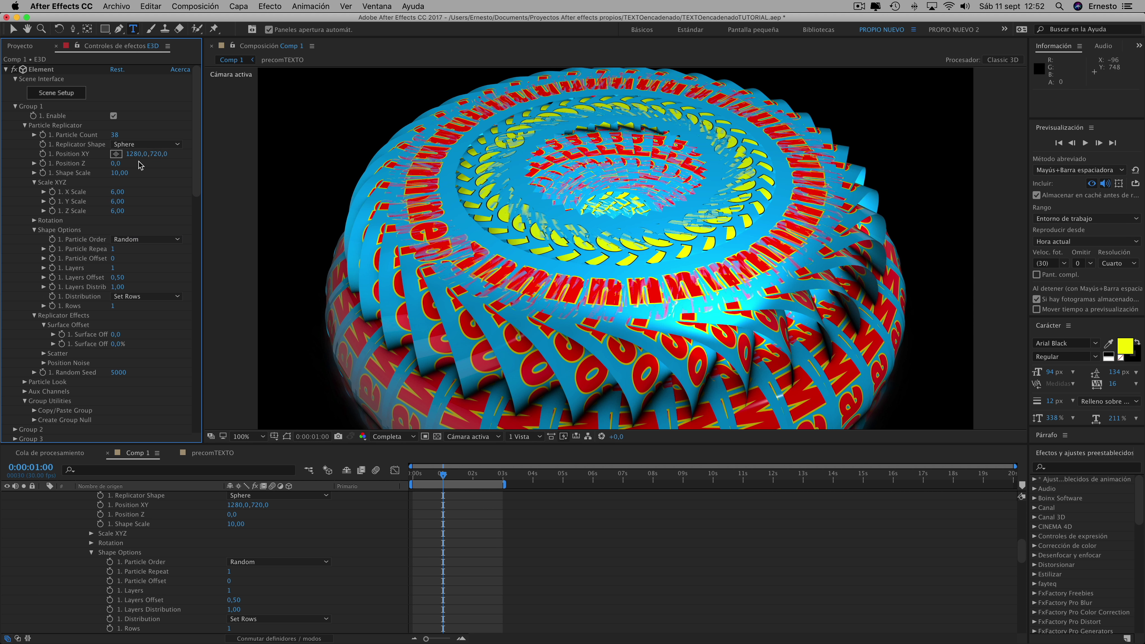
left_click_drag(119, 175, 135, 172)
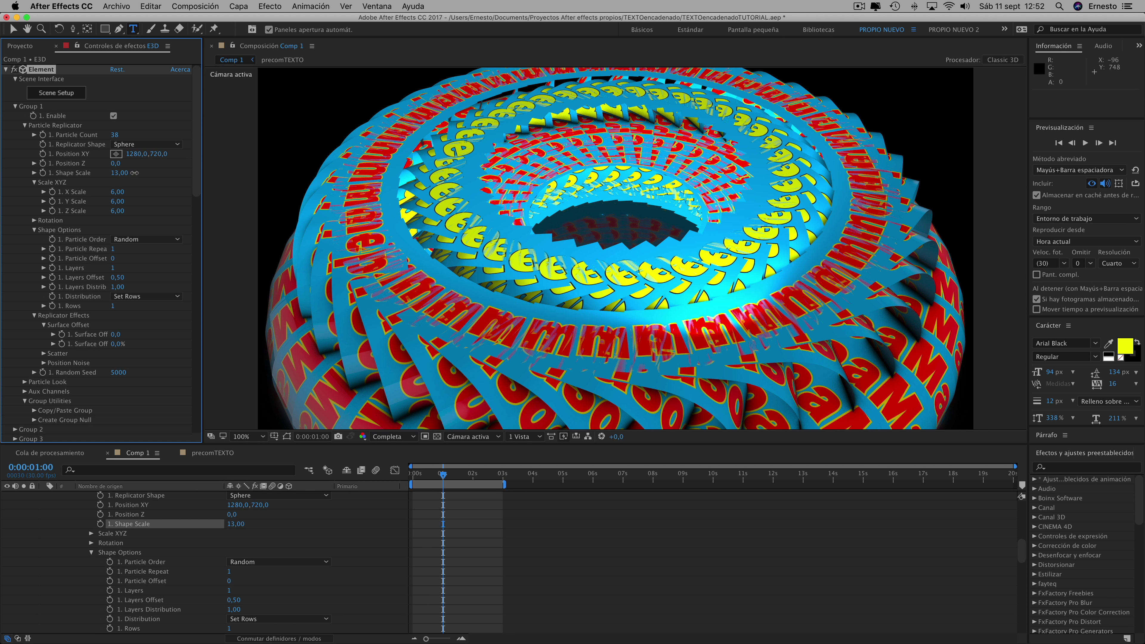
left_click_drag(114, 134, 105, 136)
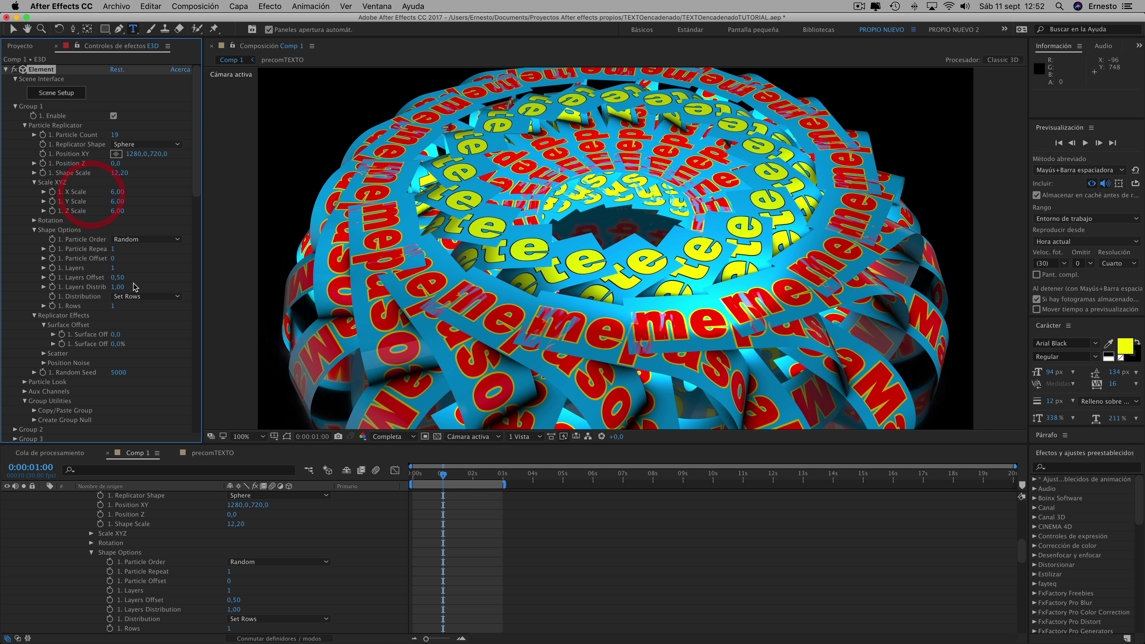
scroll(95, 306, "down", 5)
scroll(95, 306, "down", 1)
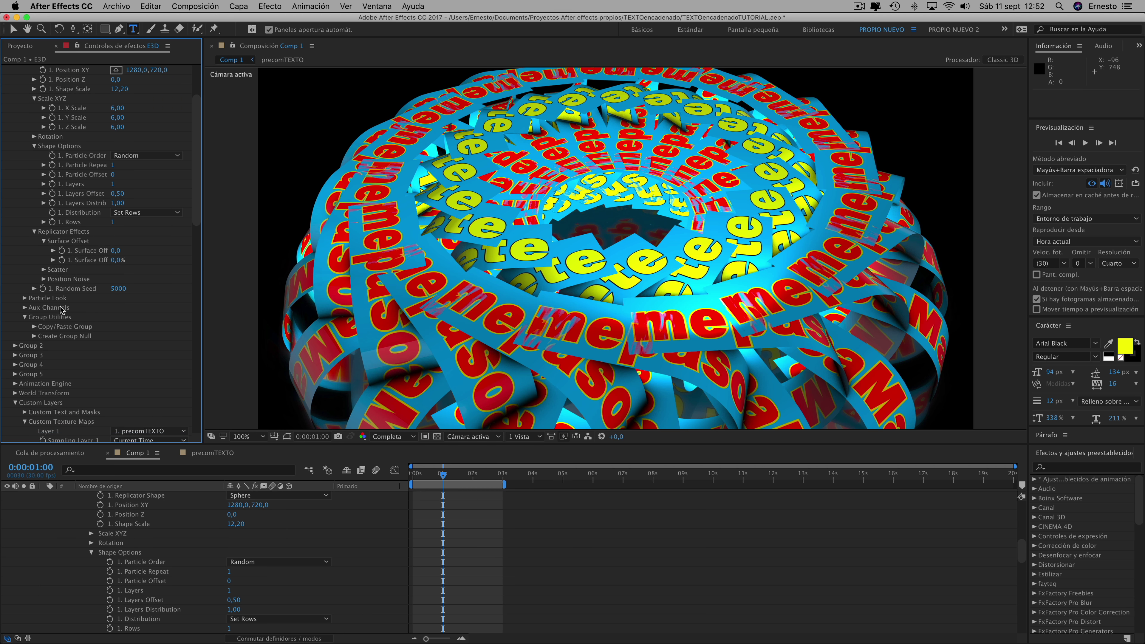
Check Enable Multi-Object under Particle Look and select the X Rotation field.
left_click(23, 298)
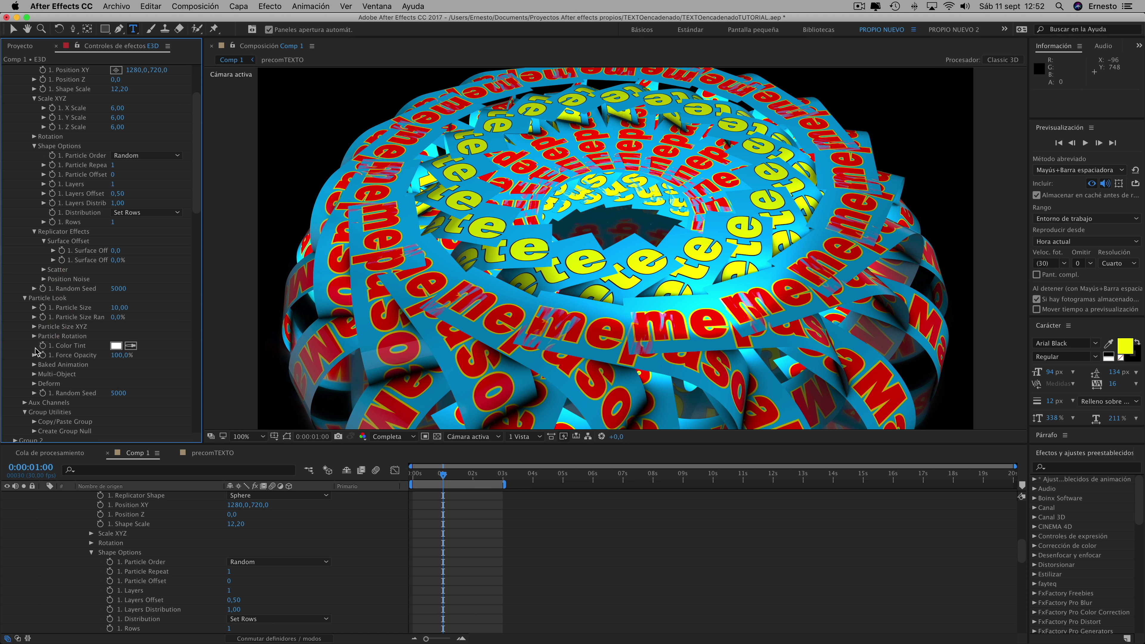
left_click(34, 374)
left_click(113, 384)
scroll(134, 379, "down", 5)
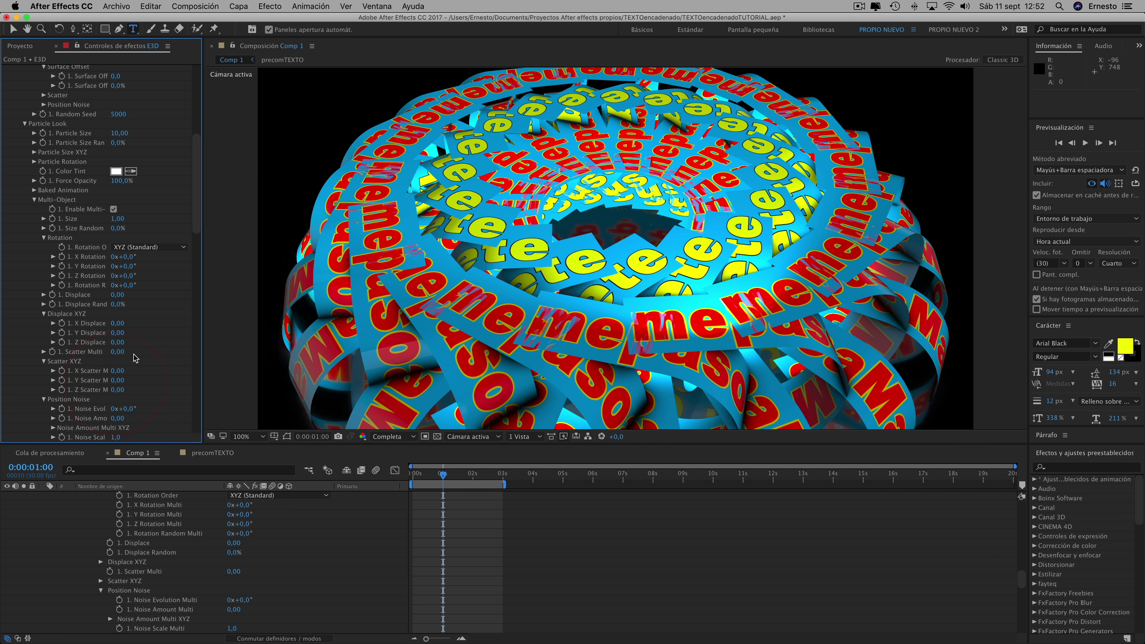
scroll(110, 240, "down", 3)
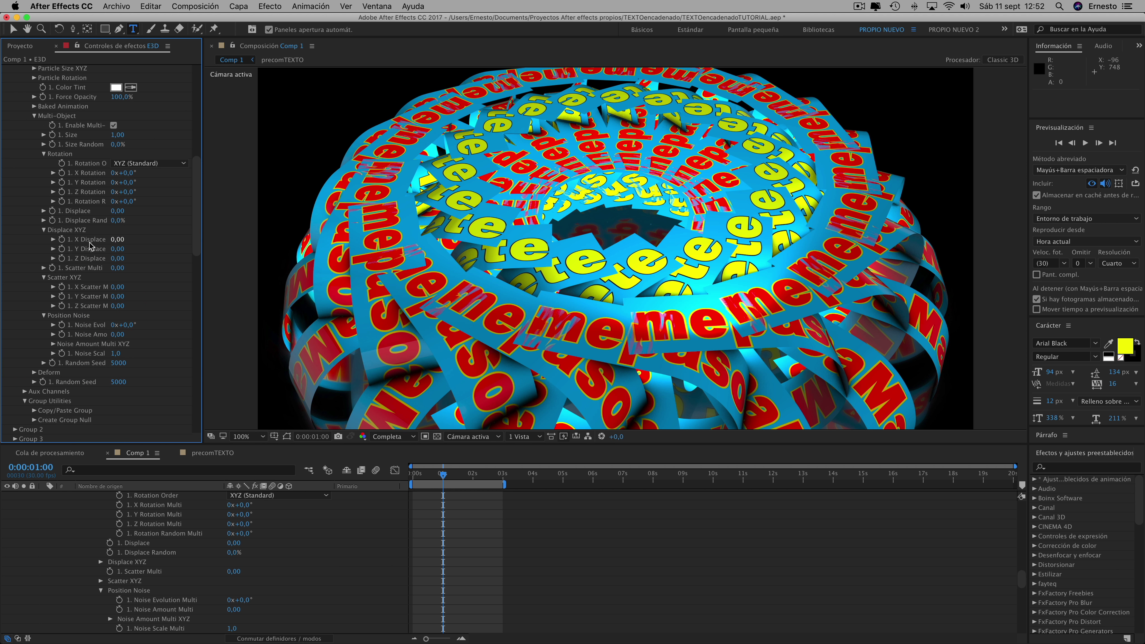
scroll(90, 245, "down", 2)
scroll(93, 250, "up", 2)
left_click(196, 191)
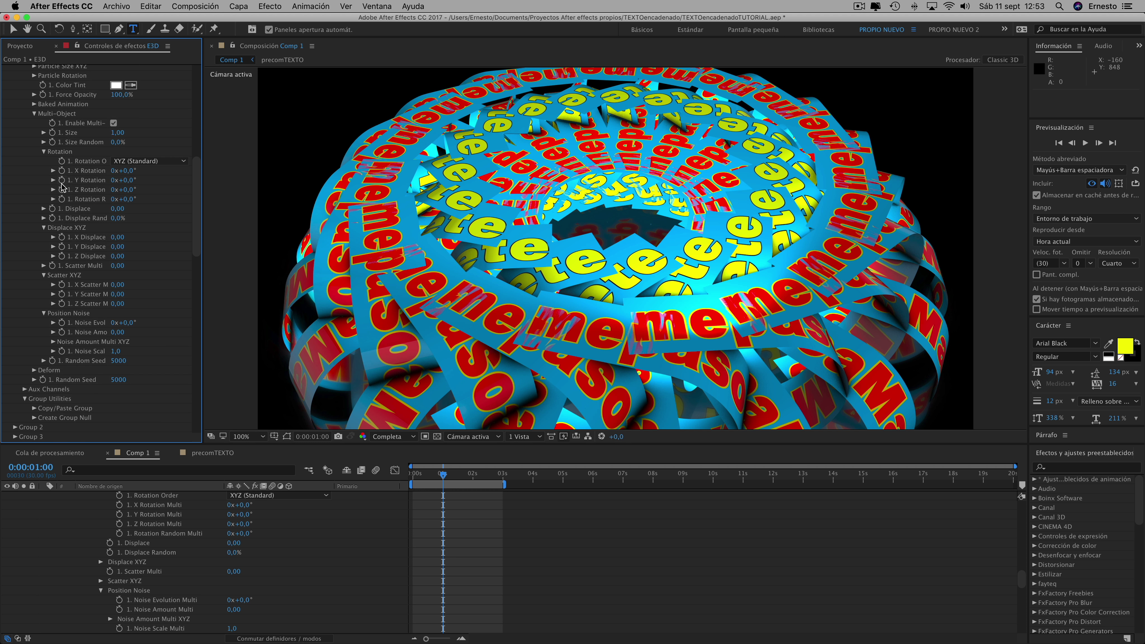
left_click(129, 171)
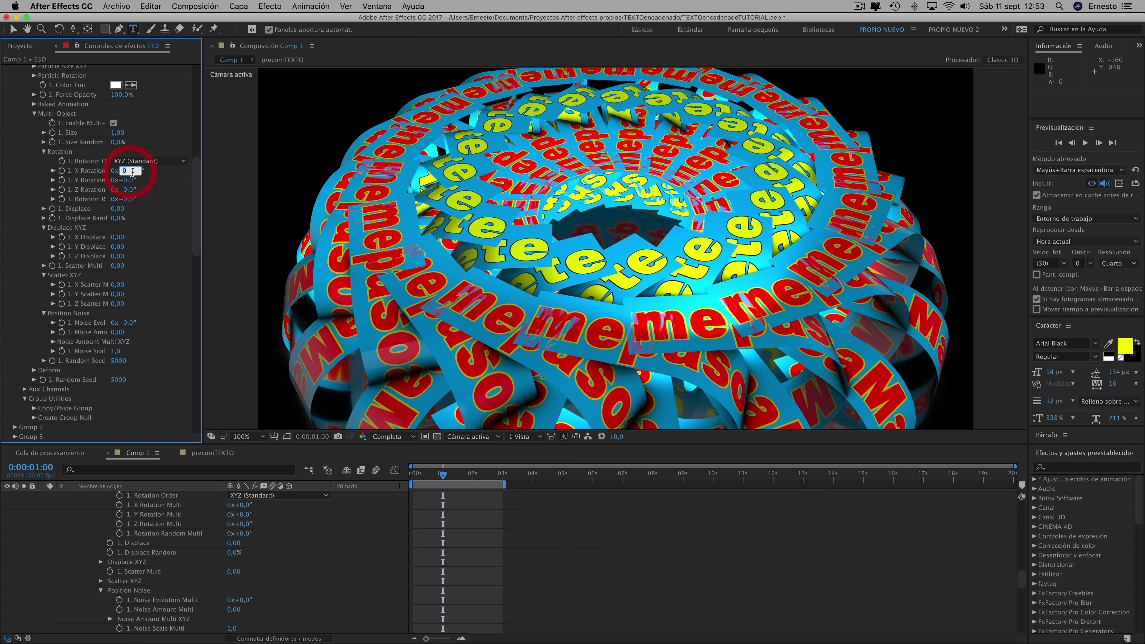
Move the Multi-Object 90° rotation from X to Y at 50% zoom, then go to precomTEXTO.
left_click(161, 182)
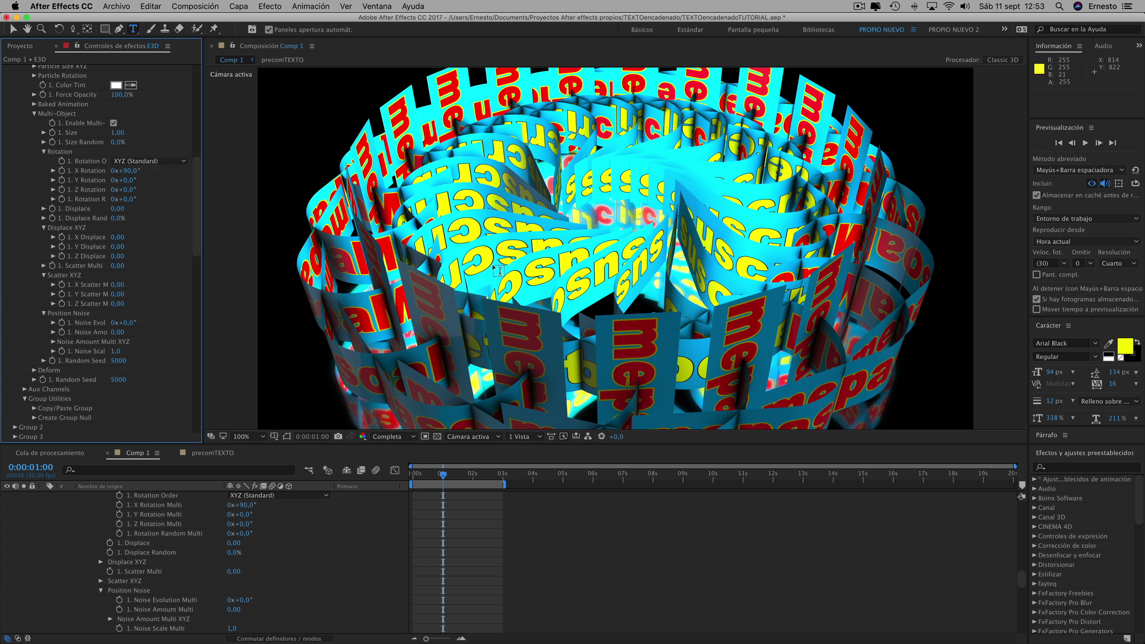
key("comma")
key("comma")
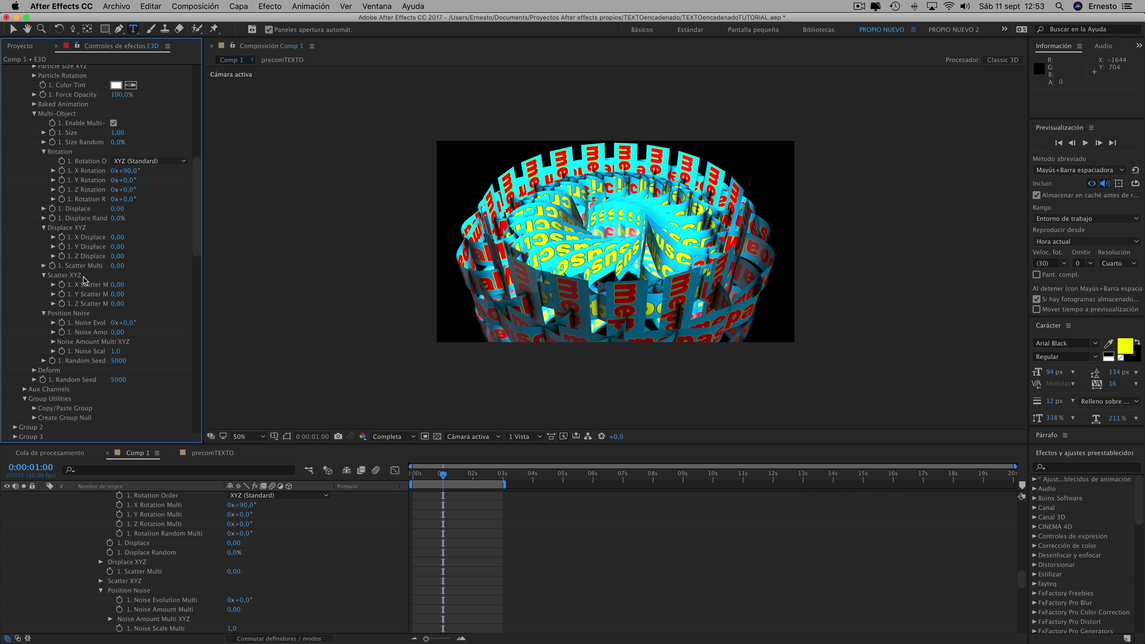
left_click(129, 172)
type("0")
left_click(146, 175)
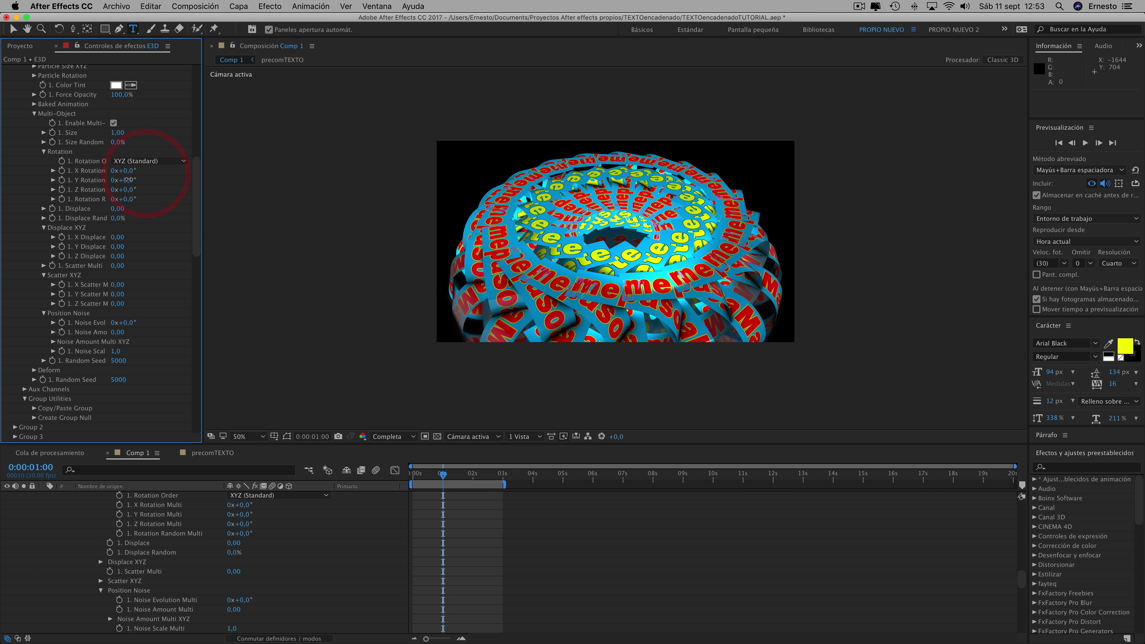
type("0")
left_click(156, 185)
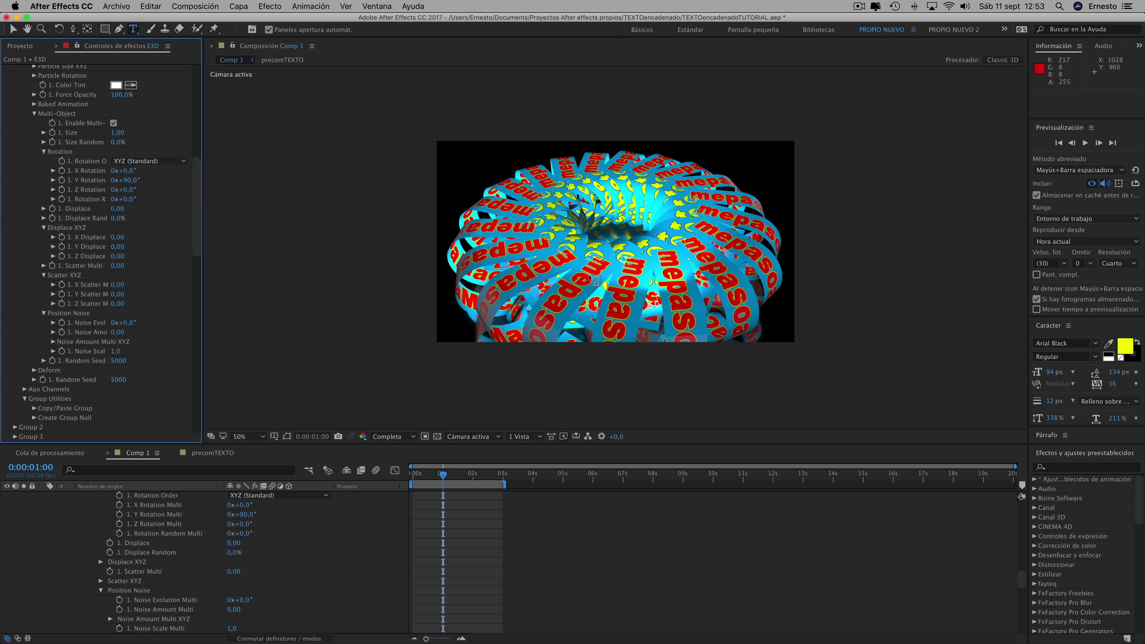
left_click(206, 453)
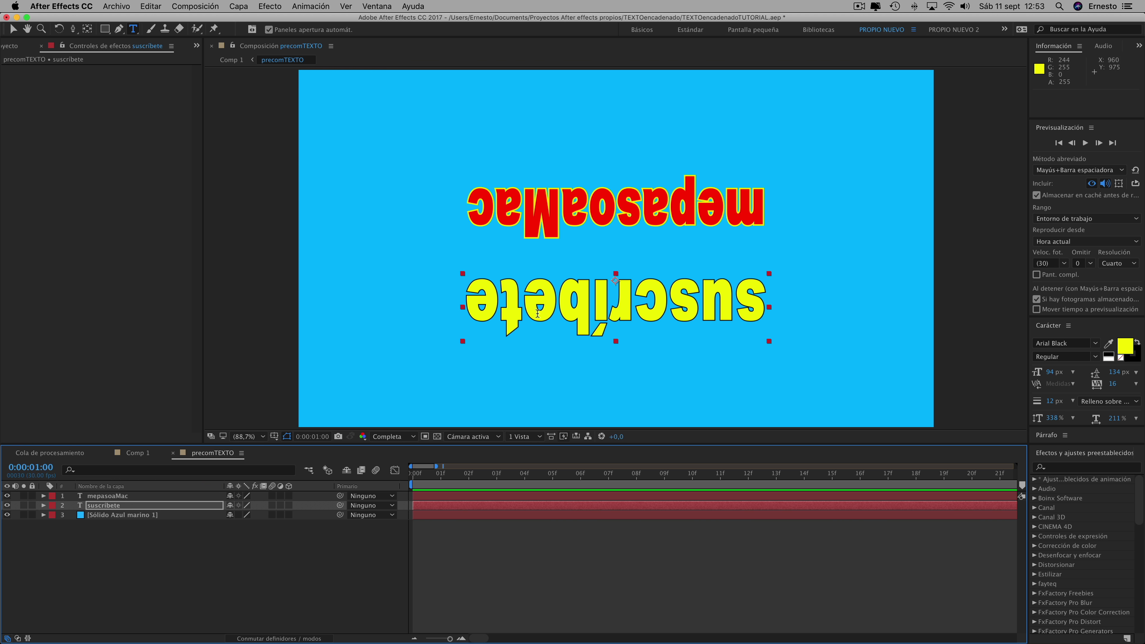
Turn off the blue solid layer in precomTEXTO, then return to Comp 1.
left_click(7, 515)
left_click(437, 436)
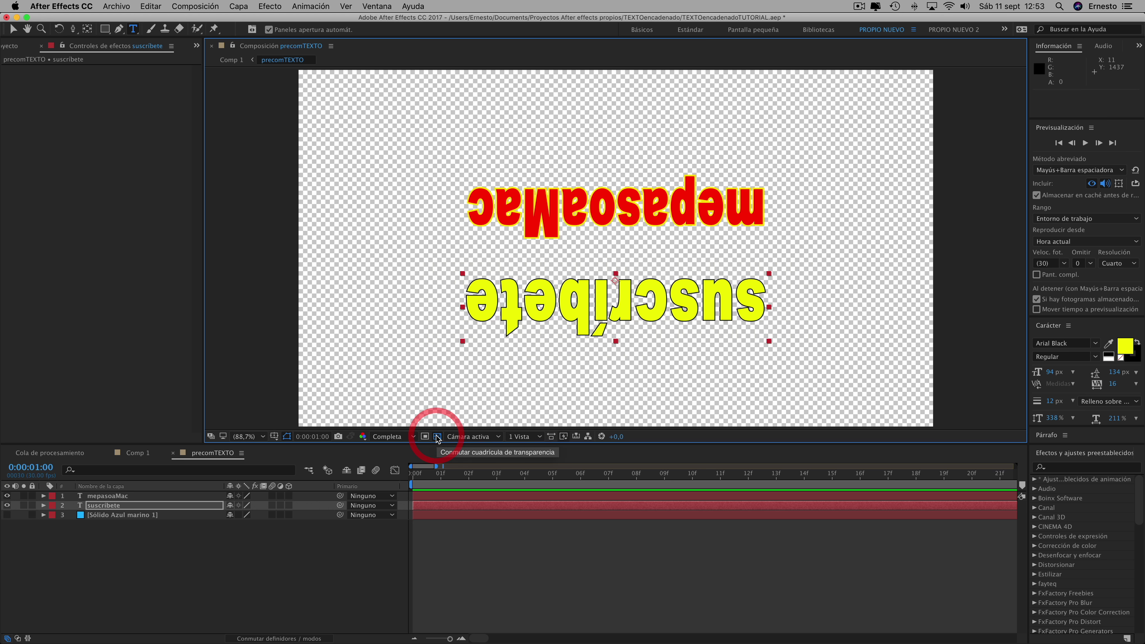
left_click(436, 436)
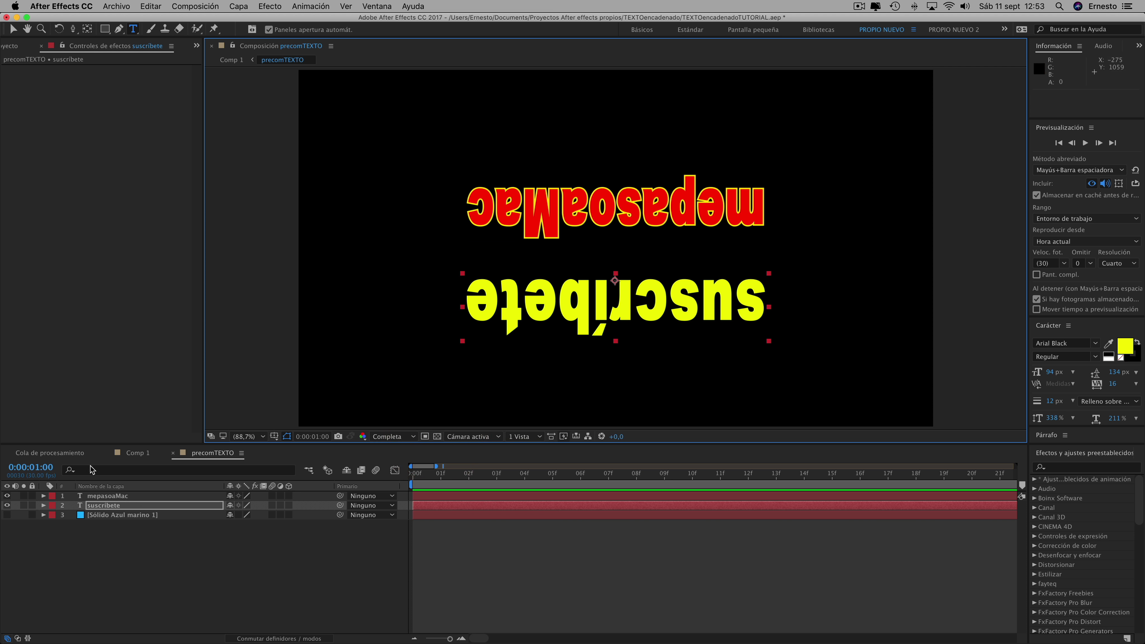
left_click(137, 454)
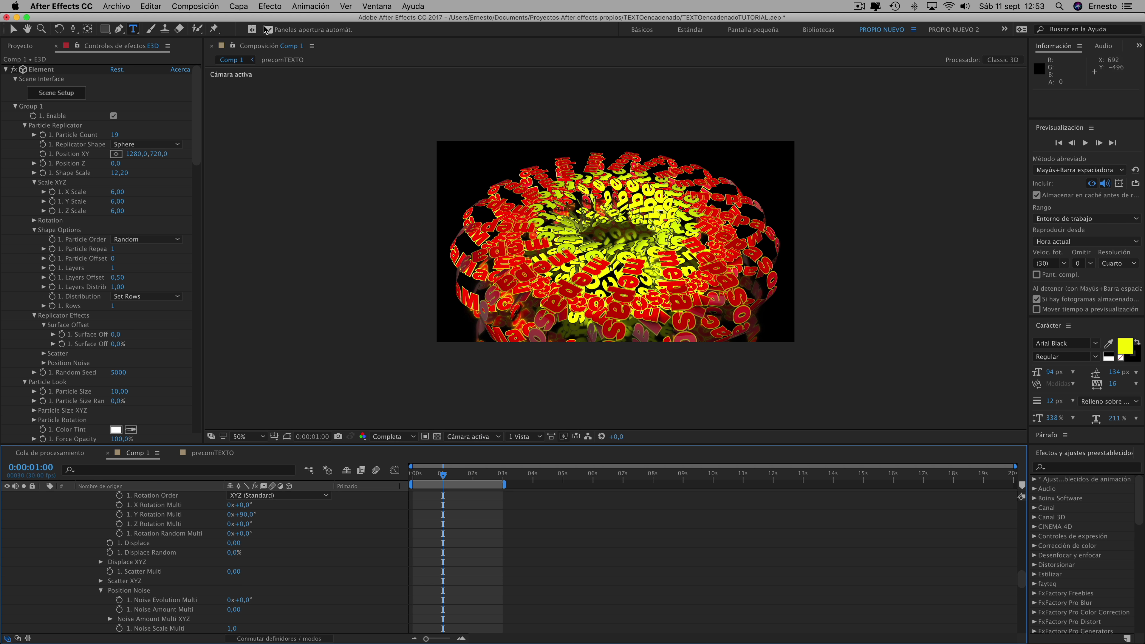
Orbit and pull back the scene camera to see the whole ring.
left_click(73, 29)
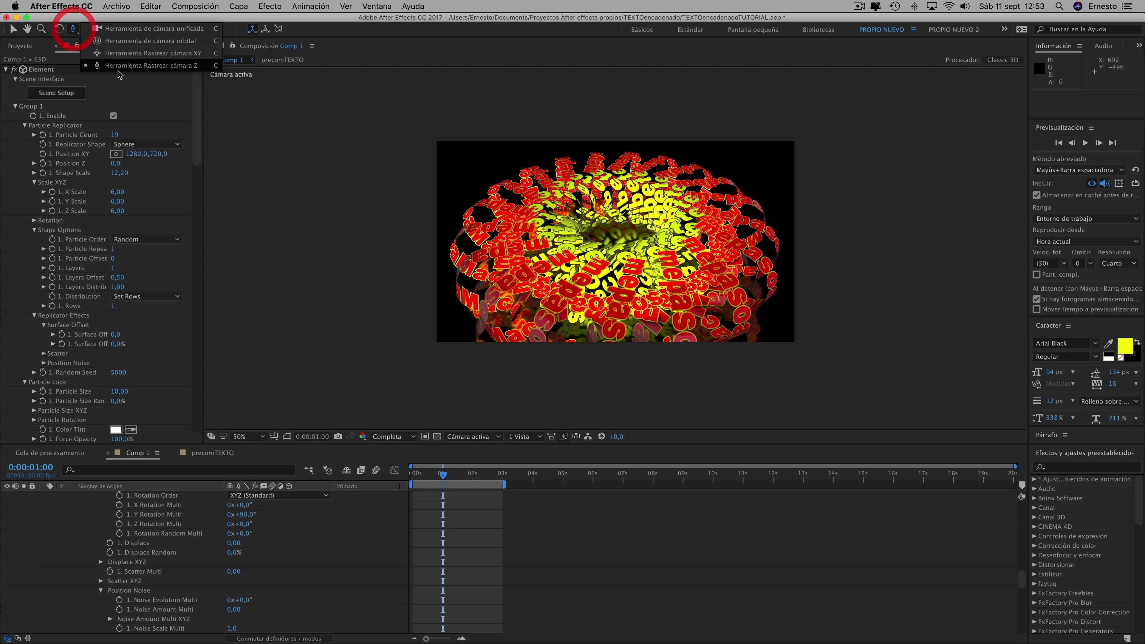
left_click_drag(585, 255, 594, 309)
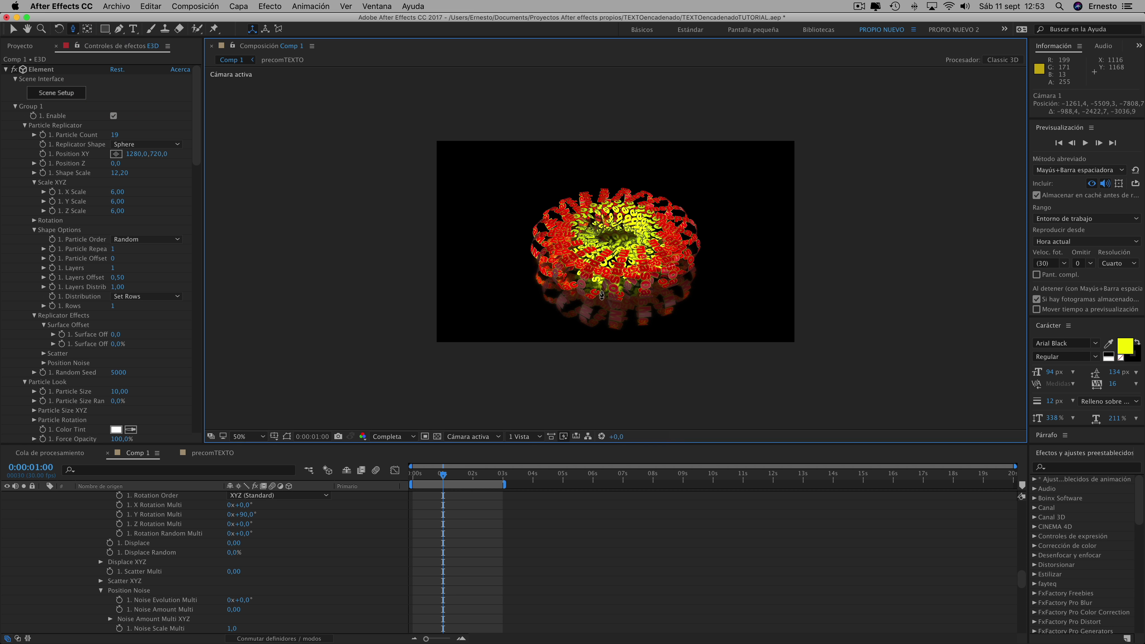
left_click_drag(455, 259, 454, 255)
left_click_drag(198, 158, 198, 204)
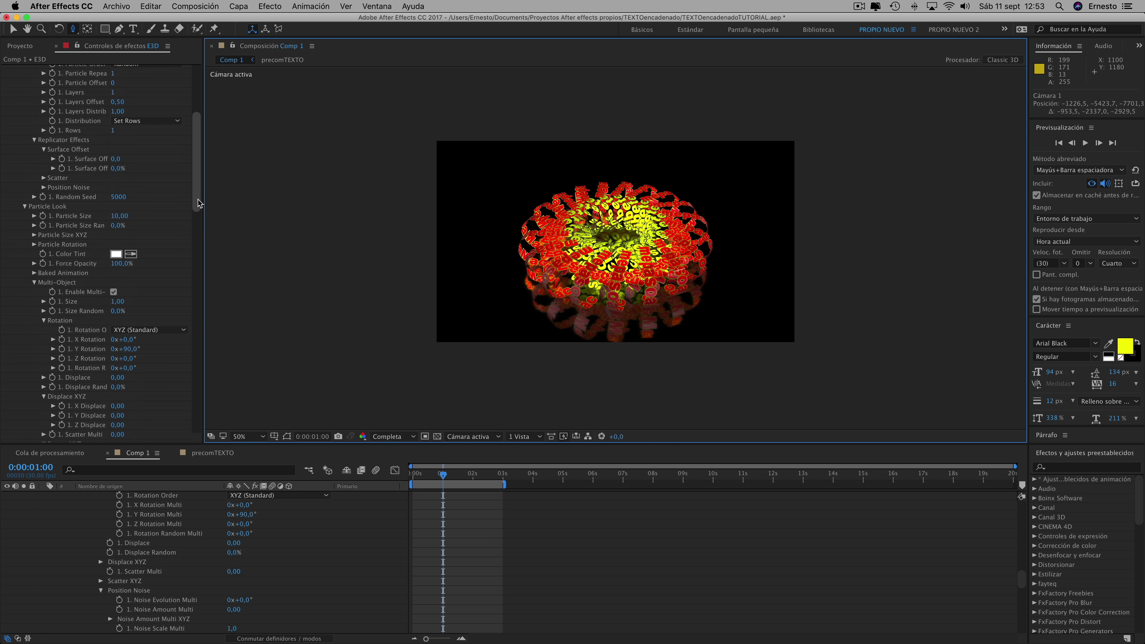
scroll(7, 145, "down", 12)
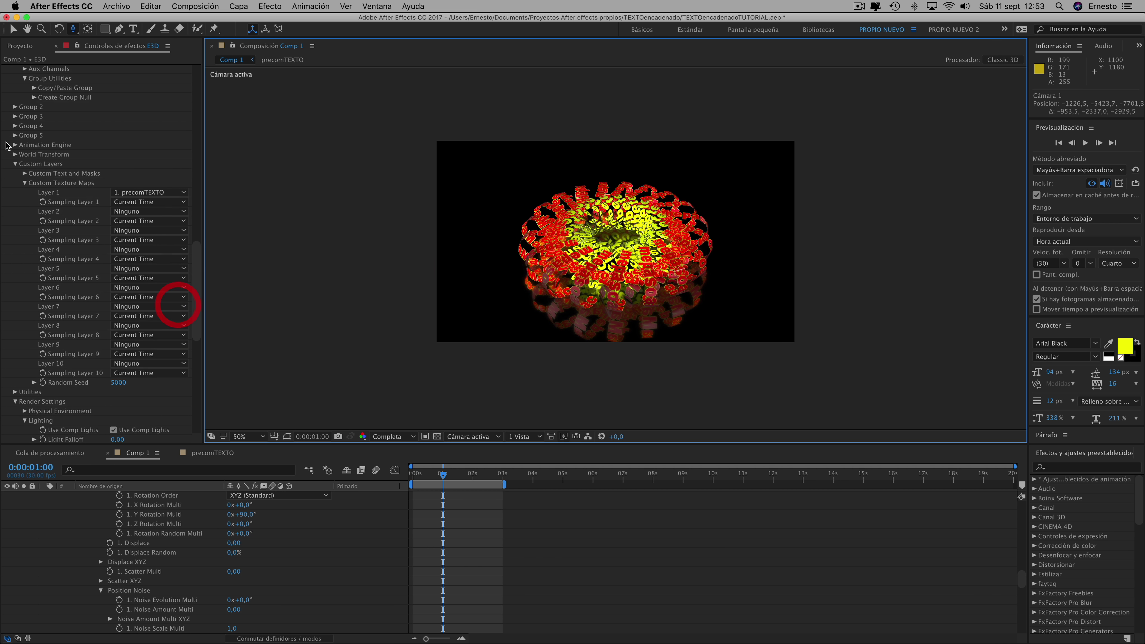
Set Group 5's replicator Position XY to 3280, 1270 and play a preview.
left_click(15, 135)
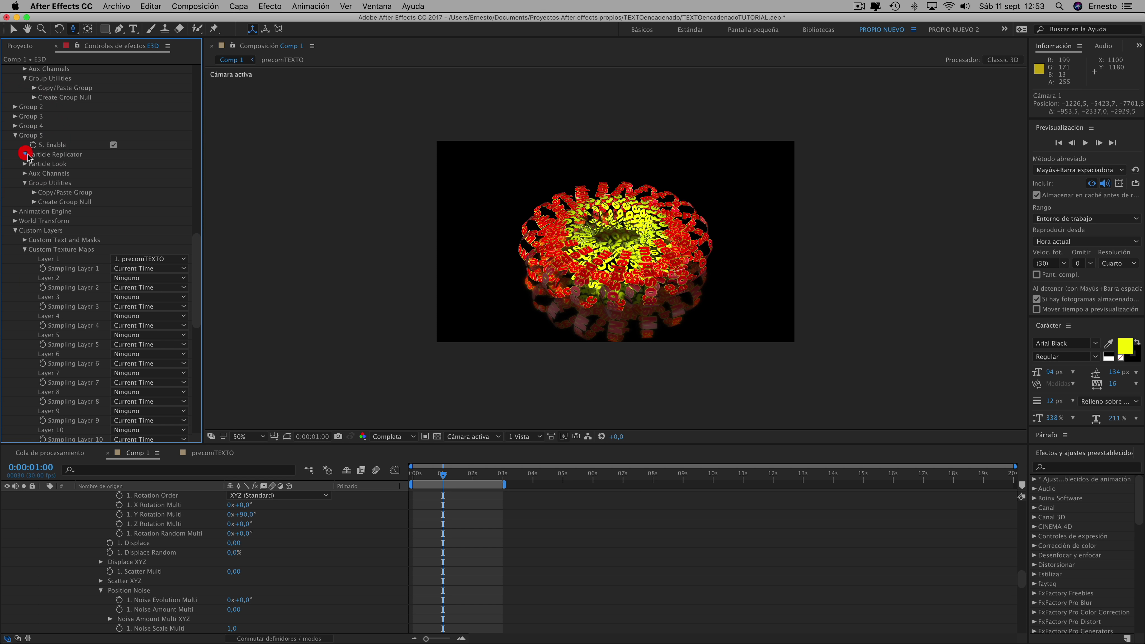
left_click(26, 155)
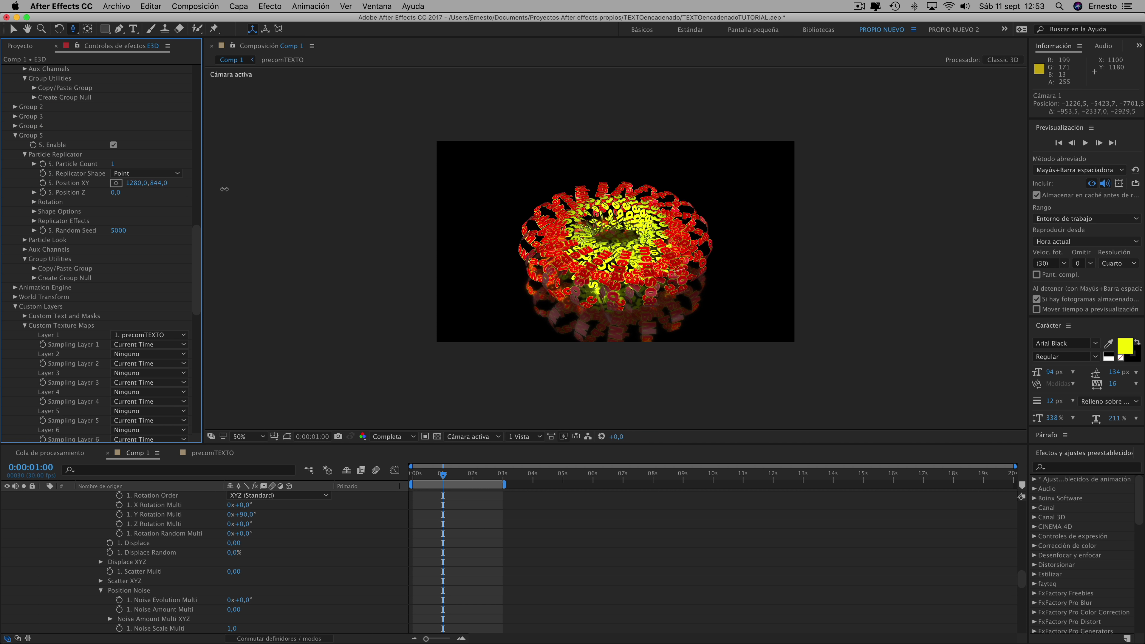
left_click_drag(225, 189, 283, 188)
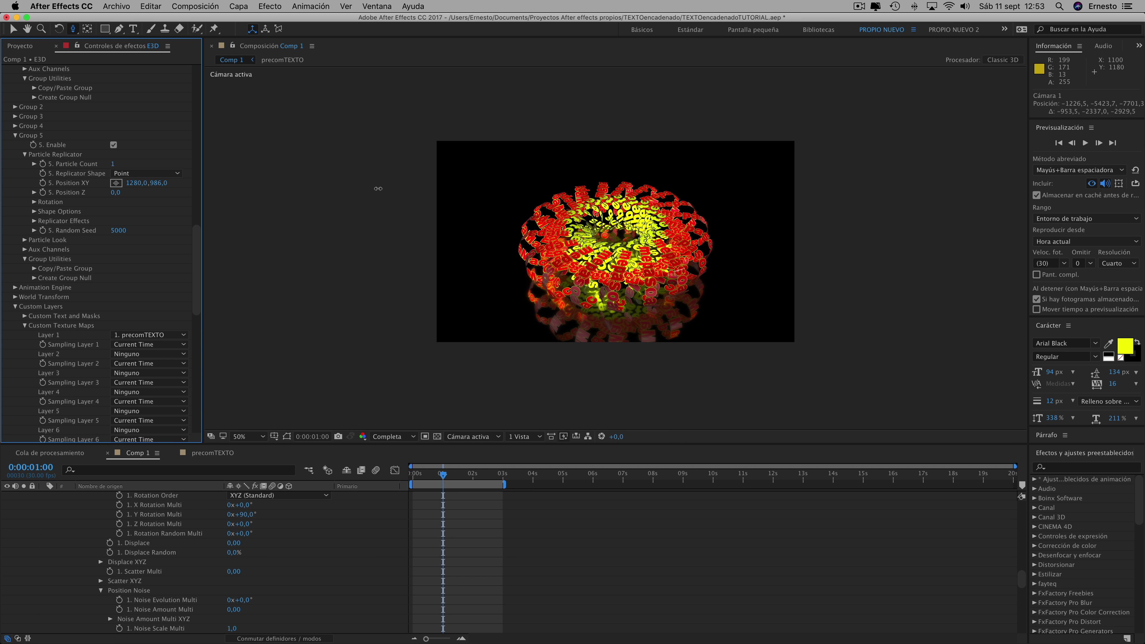
left_click(396, 189)
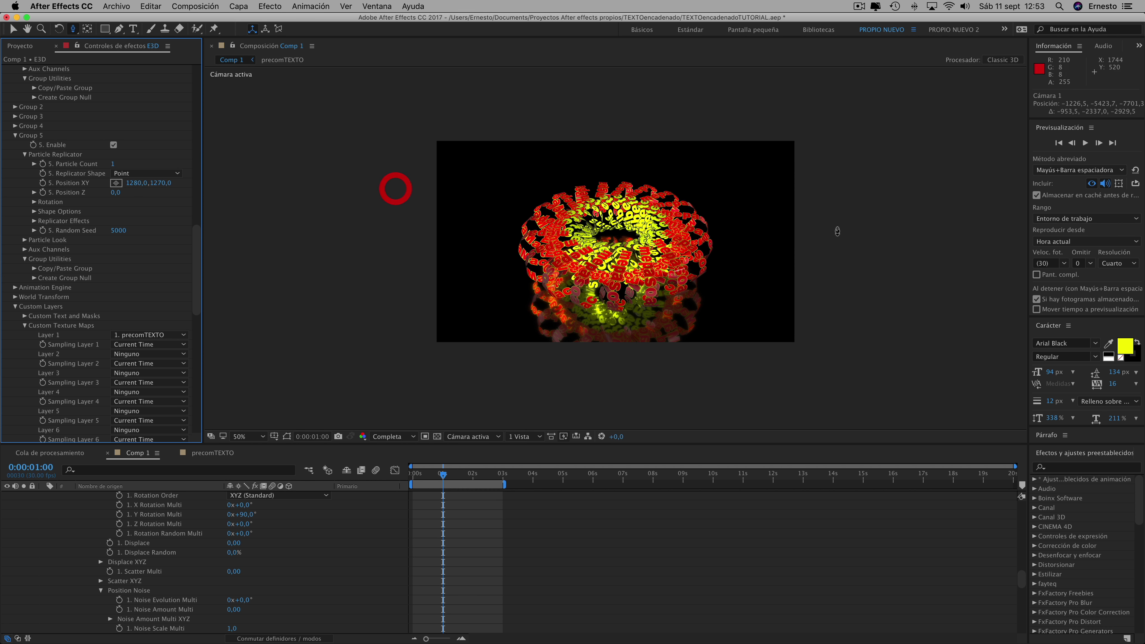
left_click(1085, 144)
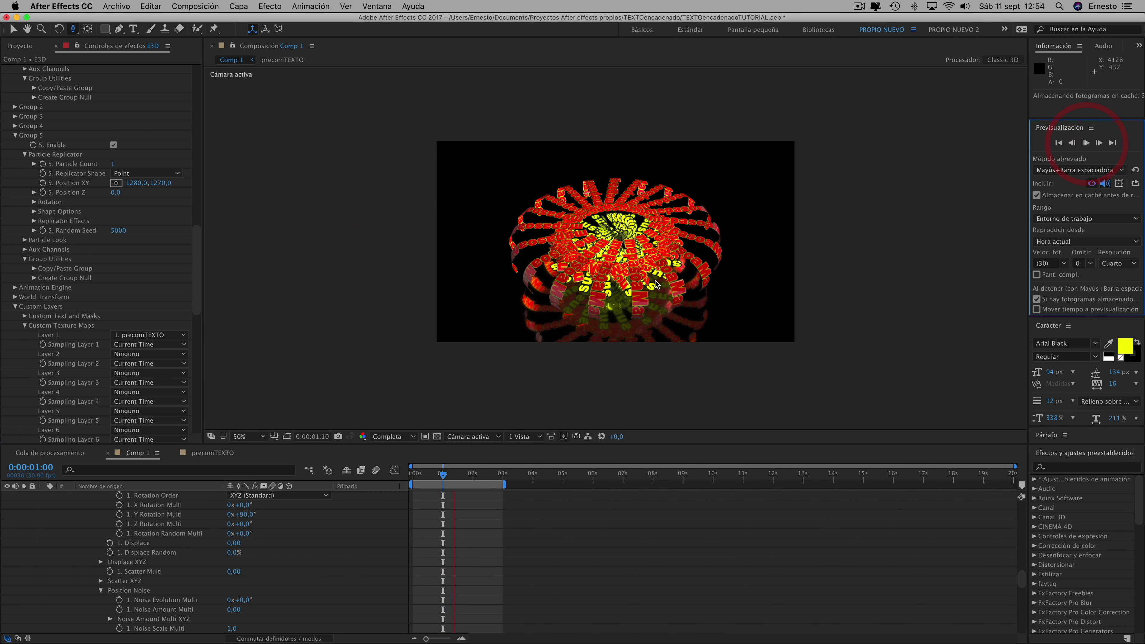
Extend the work area to 8 seconds and preview the animation.
scroll(655, 280, "up", 5)
scroll(656, 280, "down", 8)
scroll(686, 306, "up", 2)
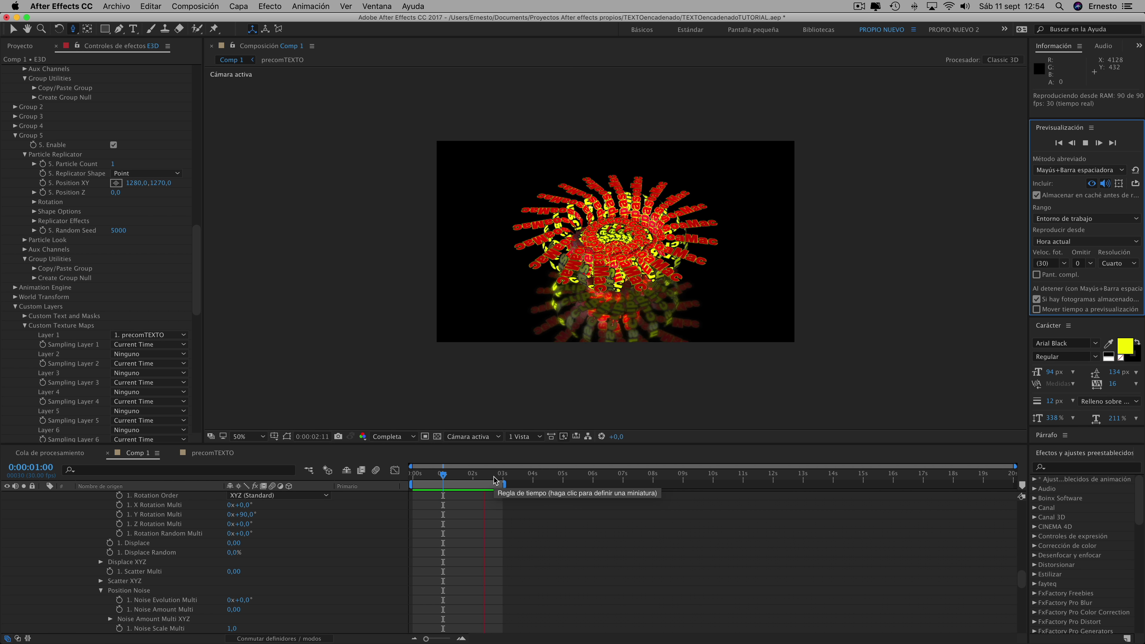
left_click_drag(506, 481, 655, 484)
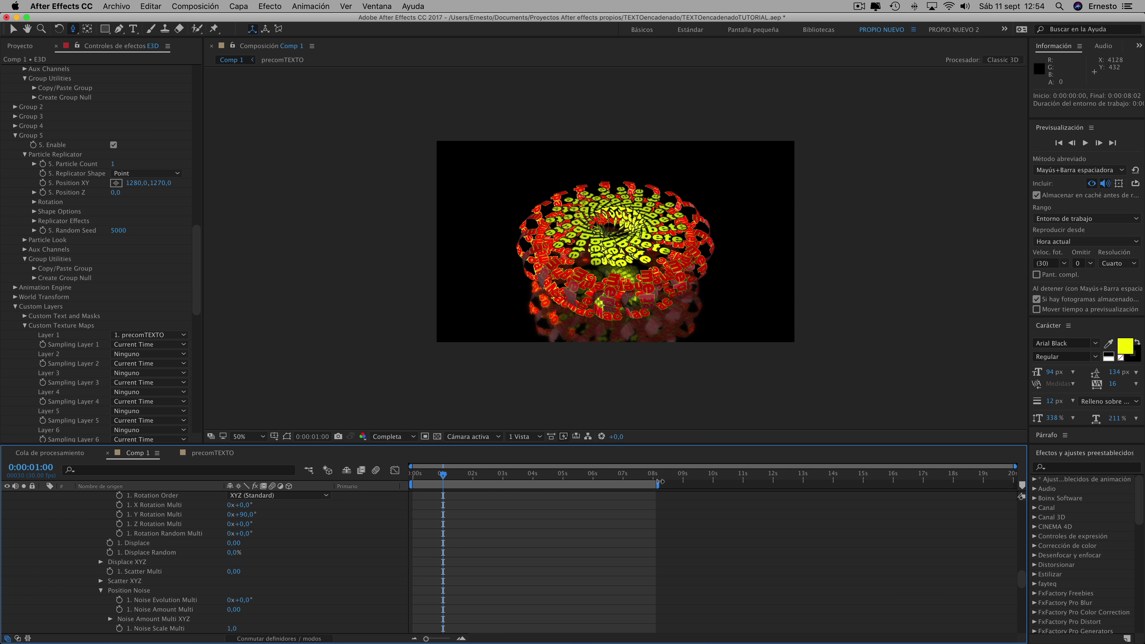
left_click(1086, 143)
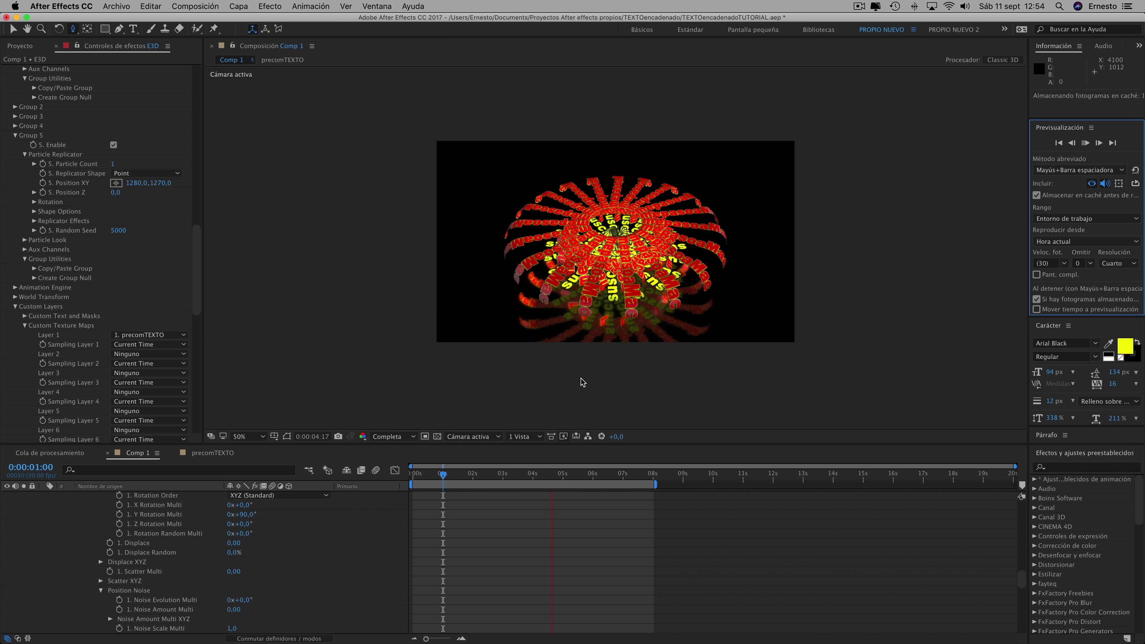
Stop the preview at 0:00:02:24 and bring up Element's Scene Setup.
left_click(497, 472)
mouse_move(197, 276)
left_mouse_down()
mouse_move(201, 124)
mouse_move(184, 95)
left_mouse_up()
left_click(56, 92)
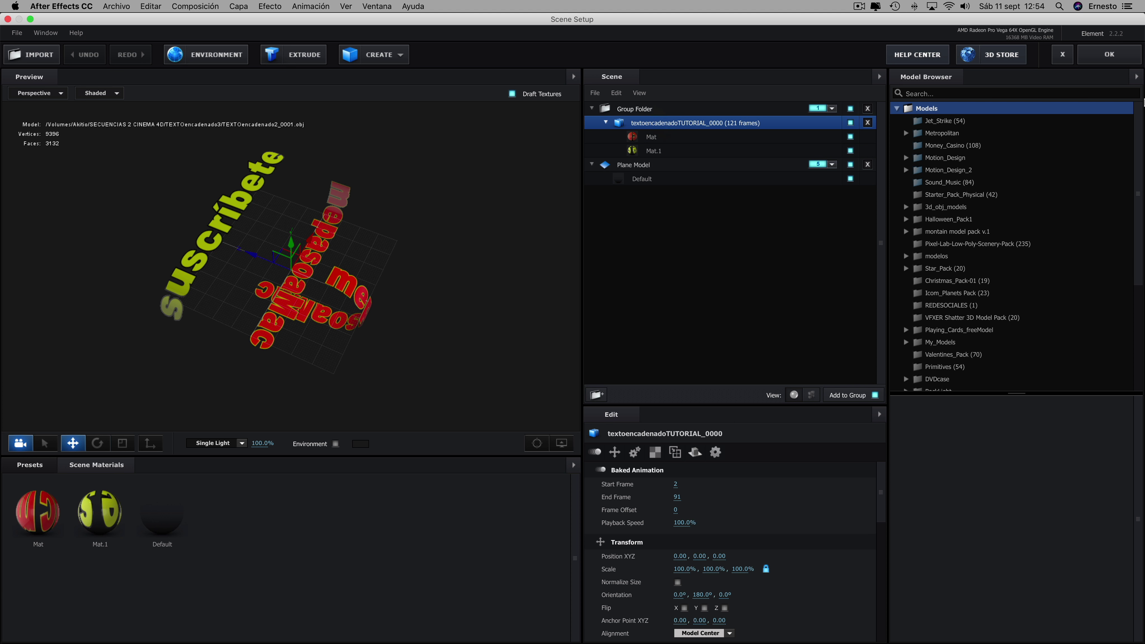
Close Element's Scene Setup and expand the Baked Animation settings in Effect Controls.
left_click(1111, 55)
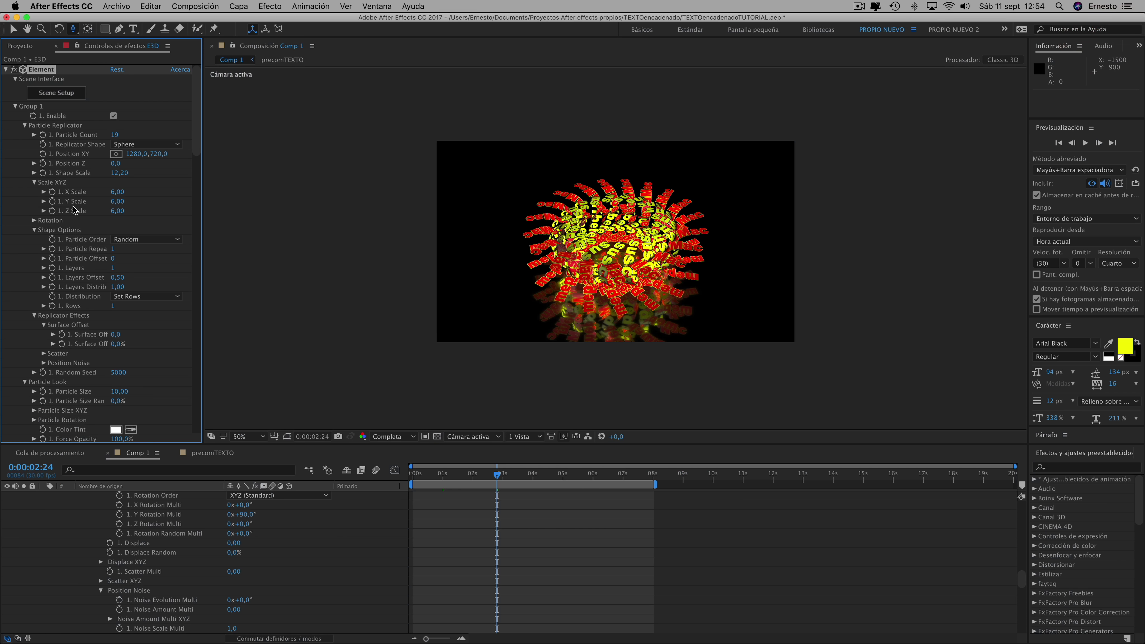
scroll(63, 276, "down", 3)
scroll(63, 274, "down", 3)
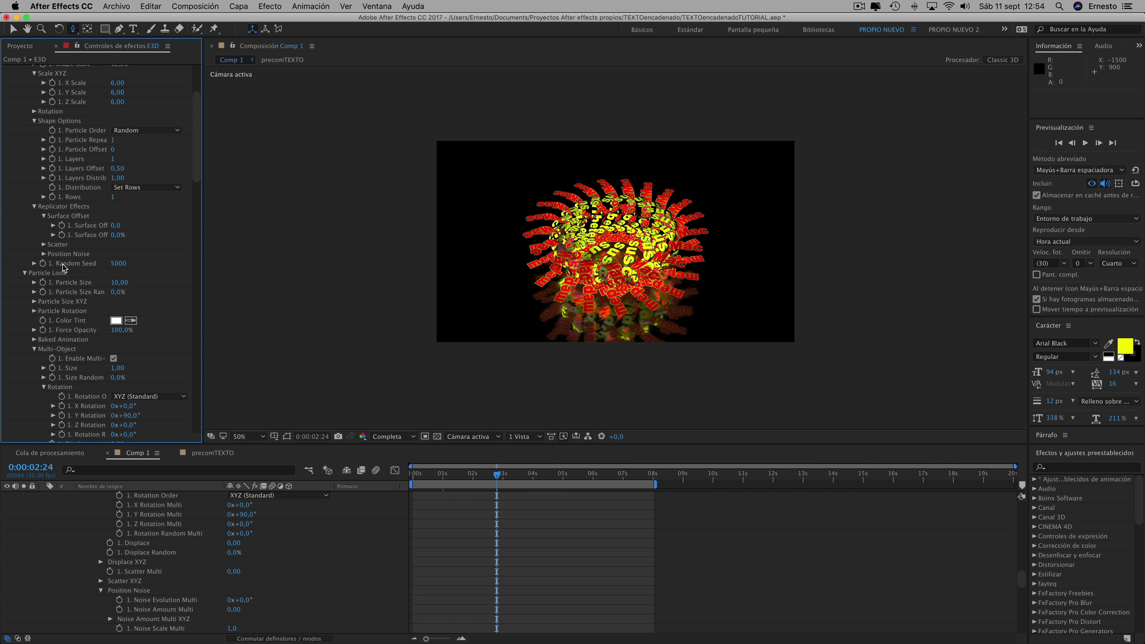
scroll(63, 267, "down", 2)
scroll(96, 256, "up", 2)
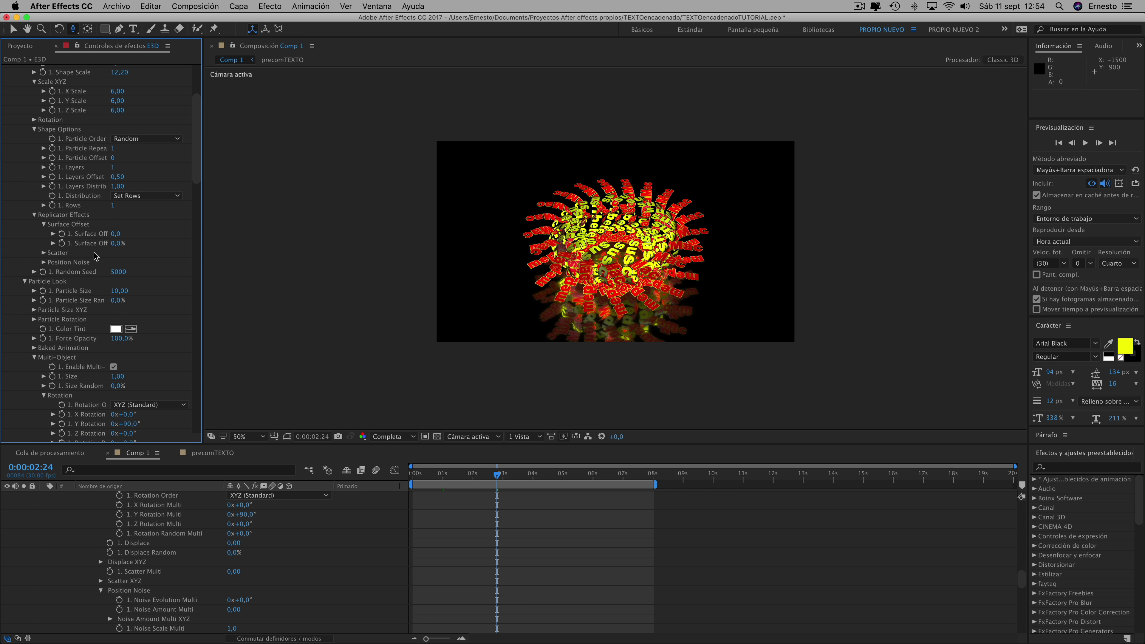
scroll(96, 256, "up", 1)
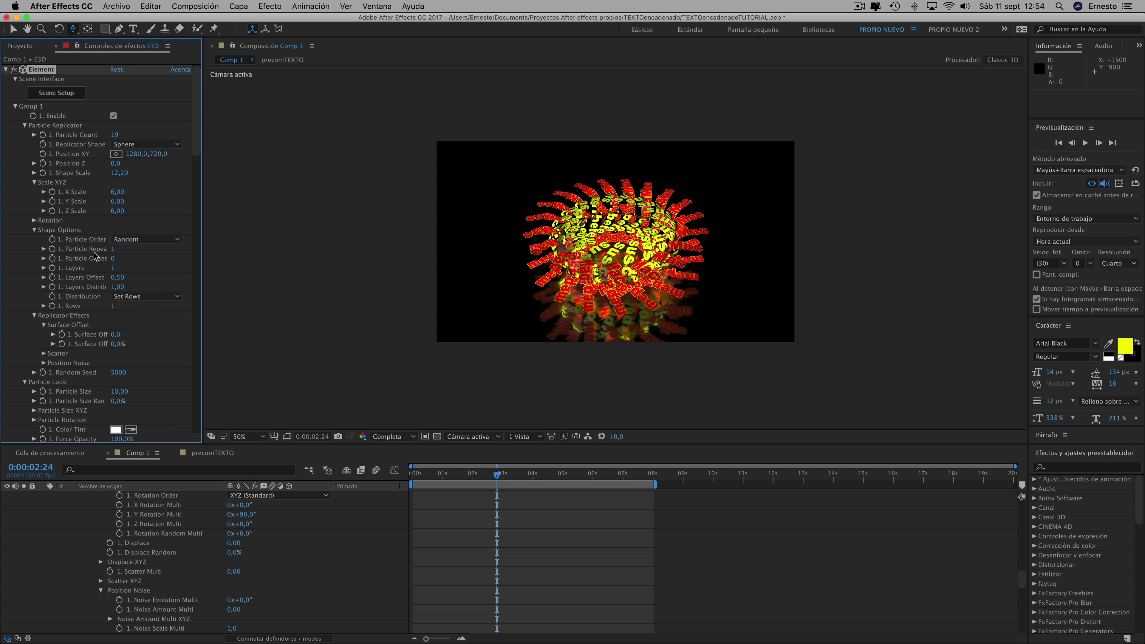
scroll(95, 256, "down", 1)
scroll(95, 256, "down", 2)
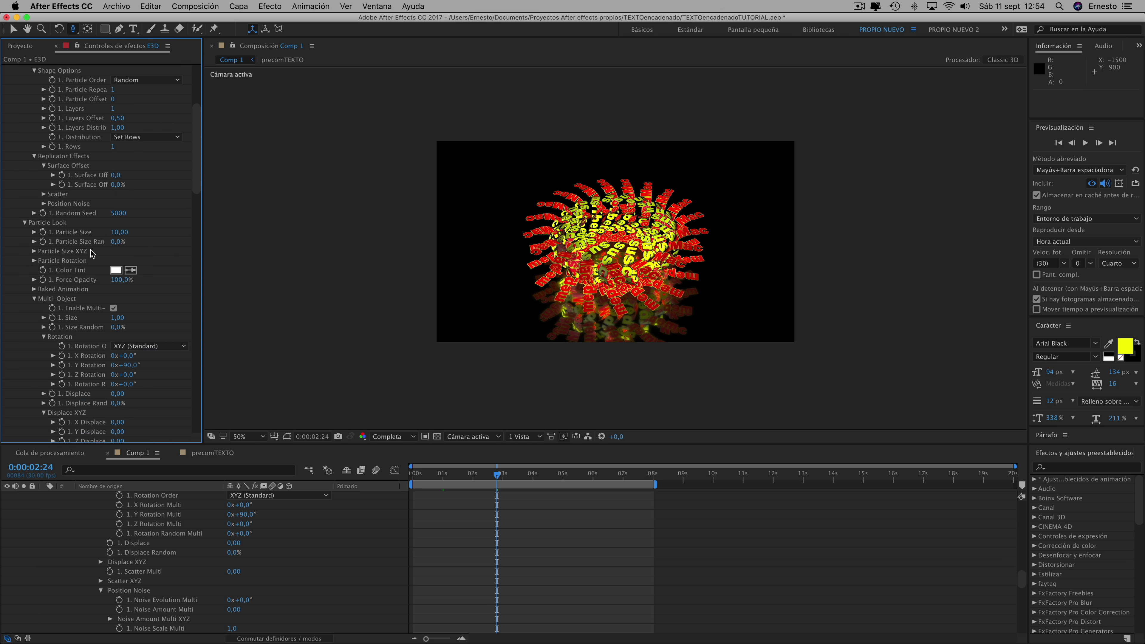
scroll(94, 255, "down", 1)
scroll(92, 254, "down", 2)
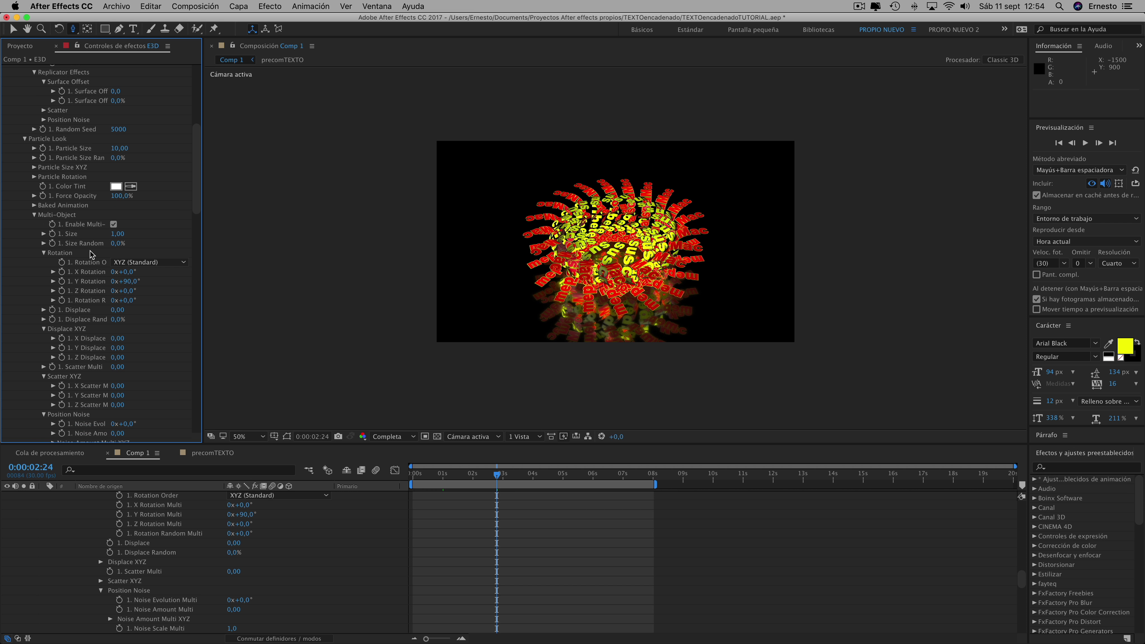
left_click(34, 206)
Set the Baked Animation Loop Mode to Mirror and return the playhead to the first frame.
left_click(121, 215)
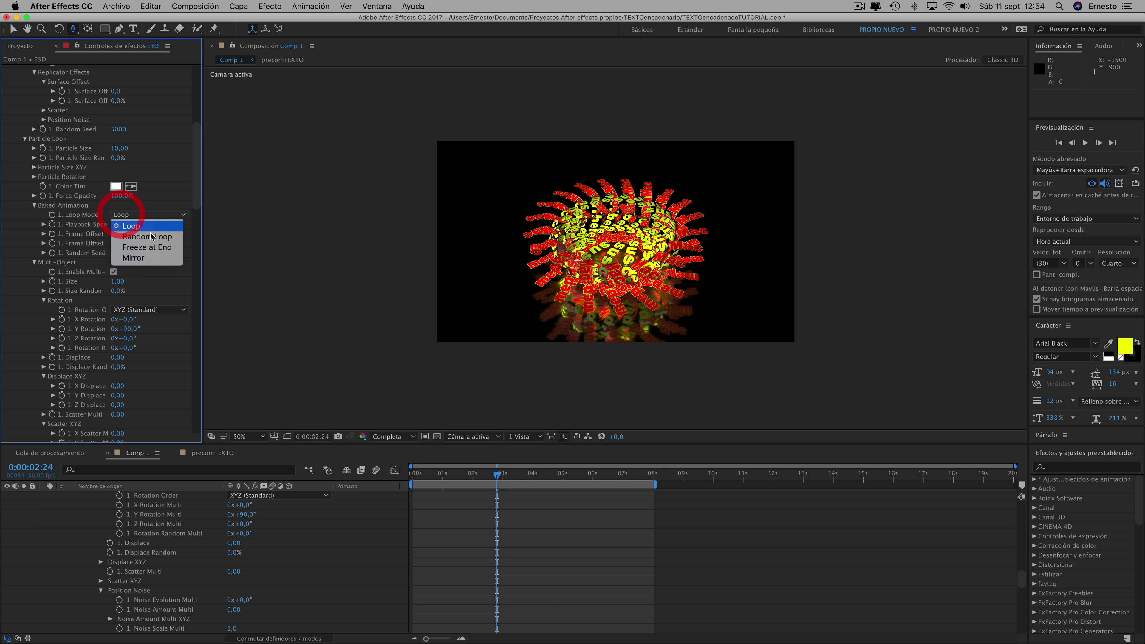
left_click(133, 258)
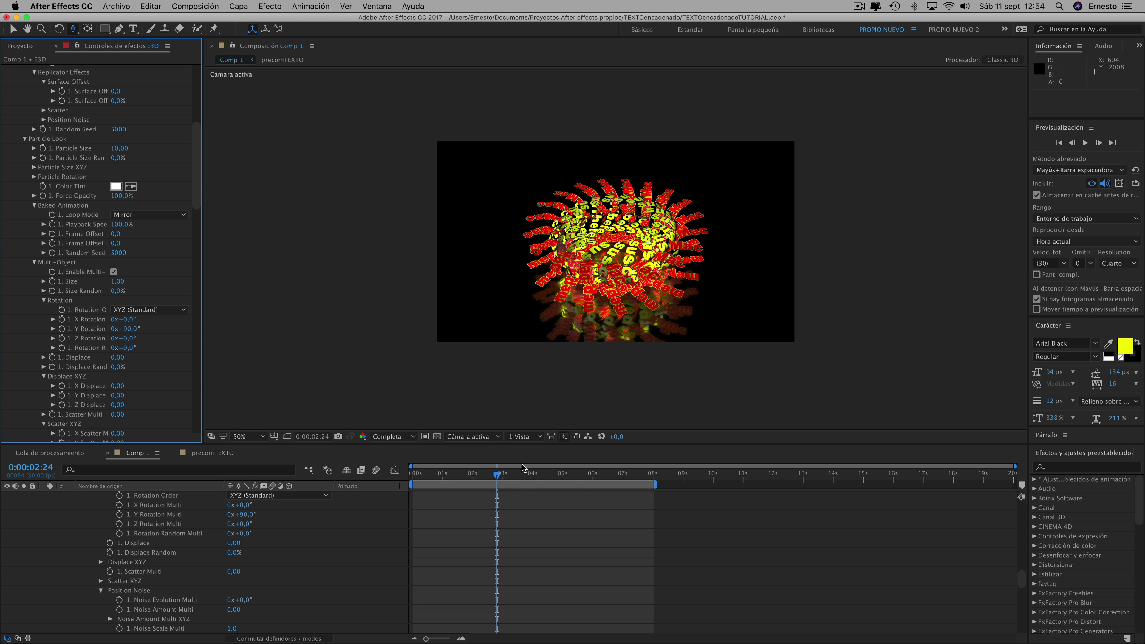
left_click_drag(497, 477, 411, 477)
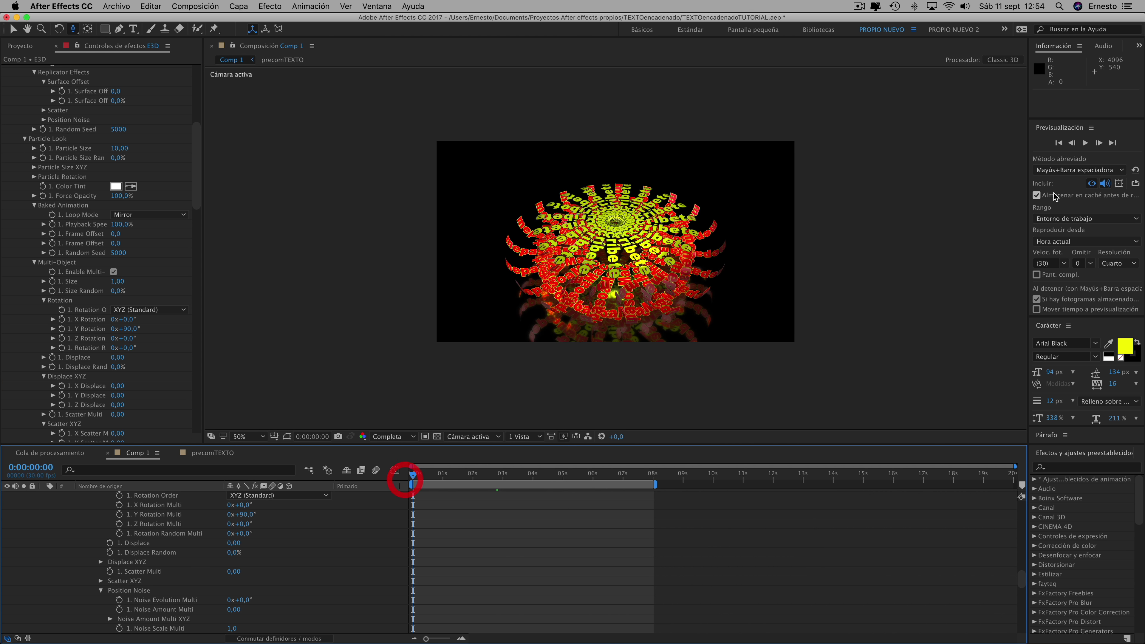
Preview the mirrored loop animation, then stop it.
left_click(1084, 143)
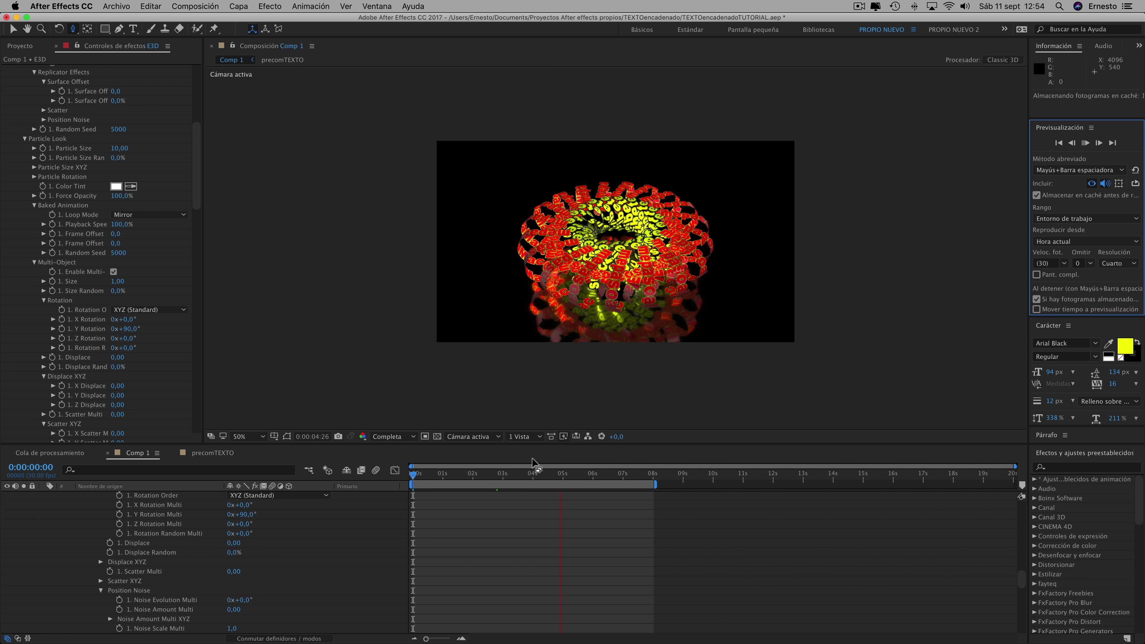
left_click(559, 473)
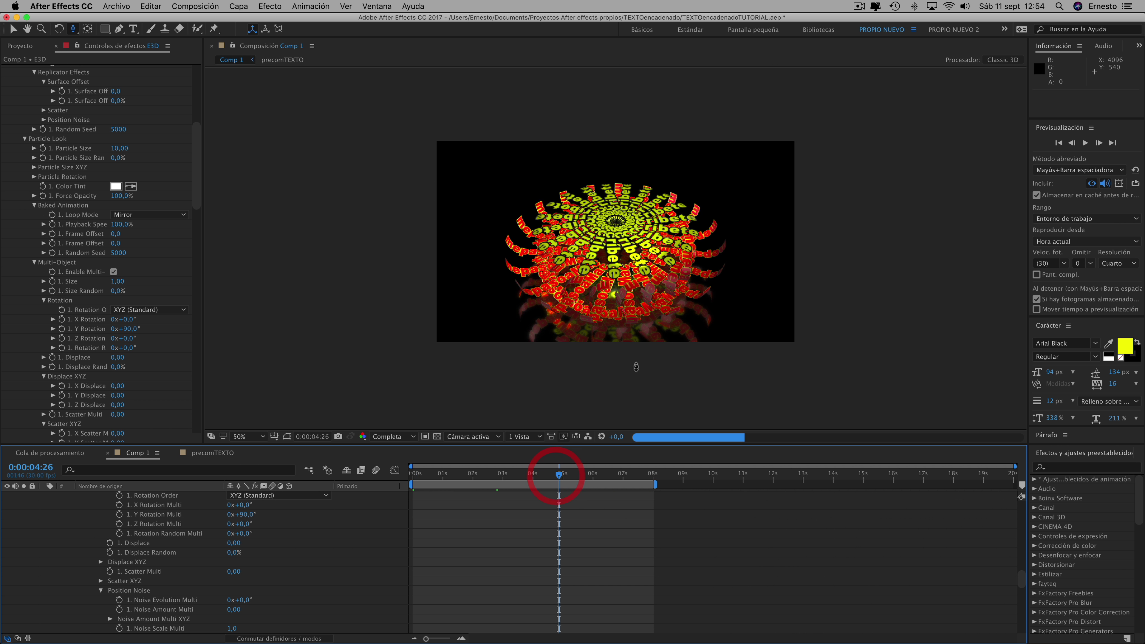
left_click(248, 434)
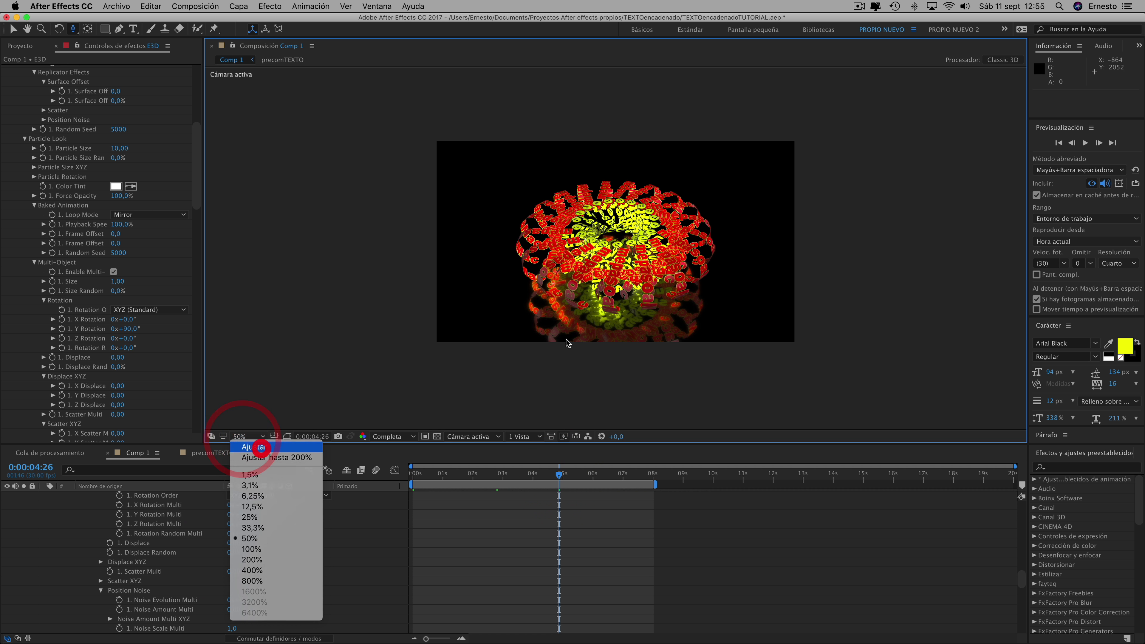
Fit the comp to the viewer, set Multi-Object rotation to X 90° and Y 0°, and preview.
left_click(245, 446)
mouse_move(197, 187)
left_mouse_down()
mouse_move(205, 338)
mouse_move(201, 143)
mouse_move(200, 185)
left_mouse_up()
left_click(132, 309)
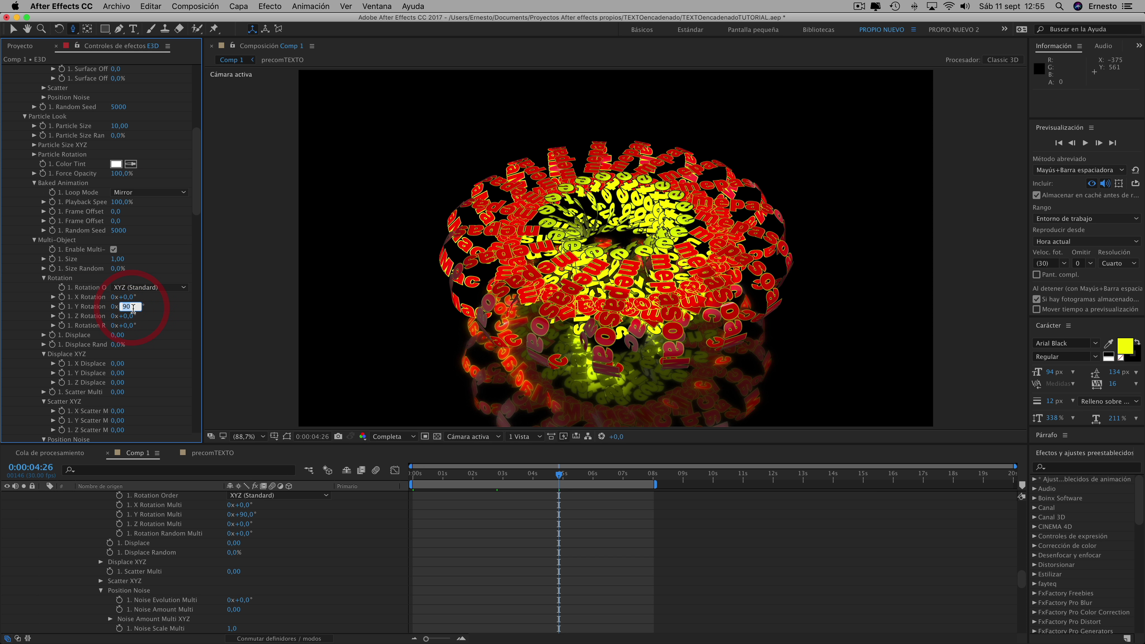
type("0")
left_click(152, 308)
left_click(131, 297)
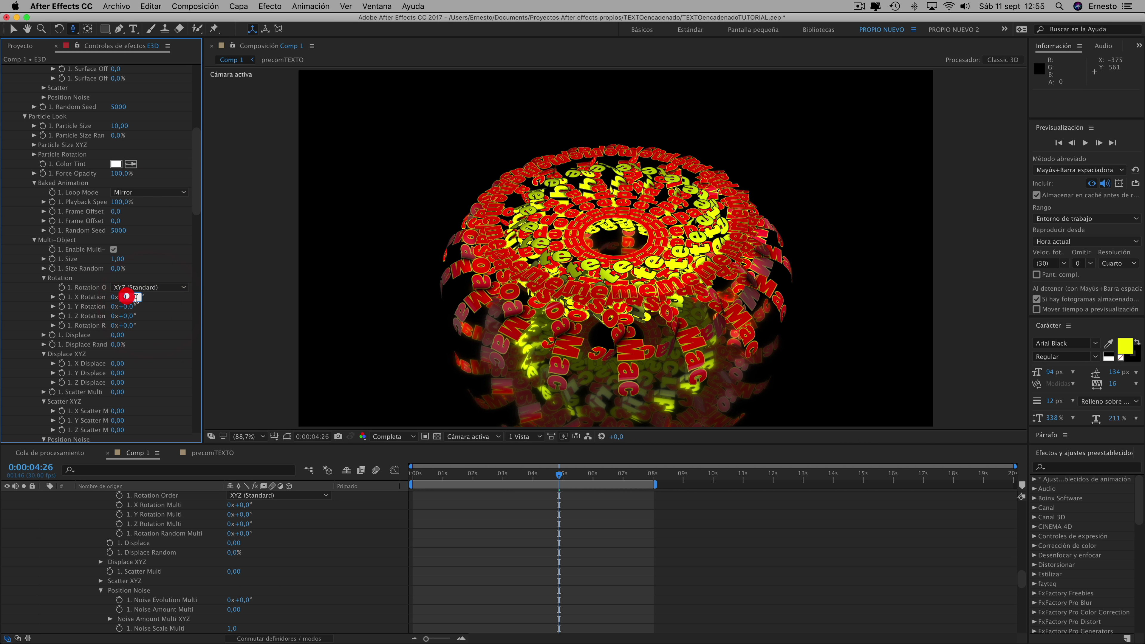
type("90")
left_click(155, 301)
left_click(1086, 143)
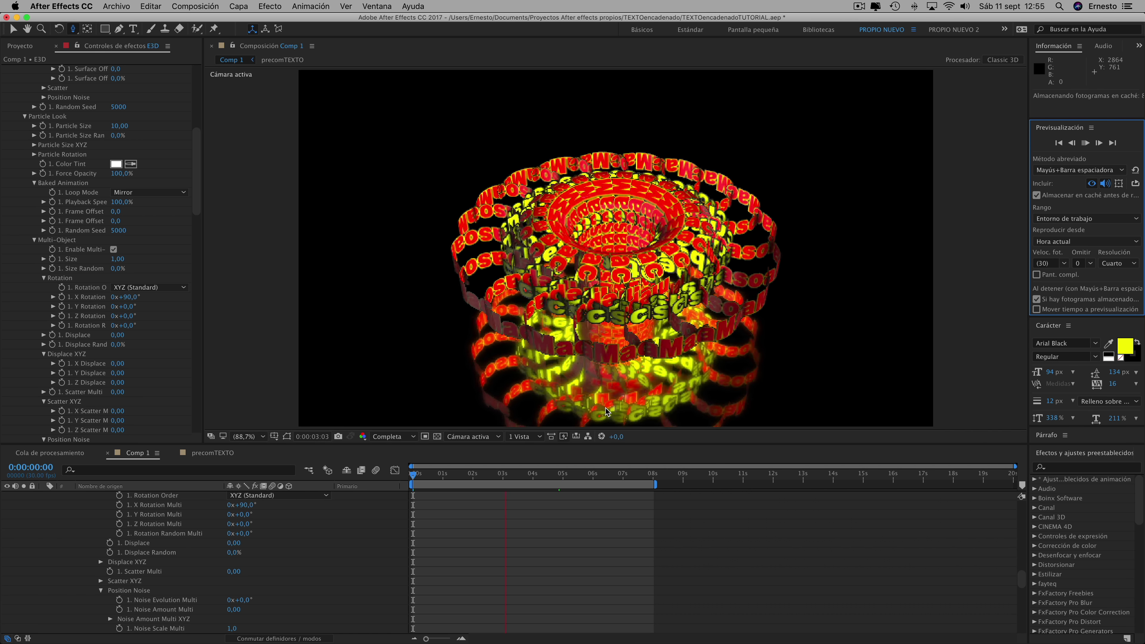
left_click(466, 458)
Near the 3-second mark, try a Multi-Object Z Rotation of 90°.
left_click(511, 476)
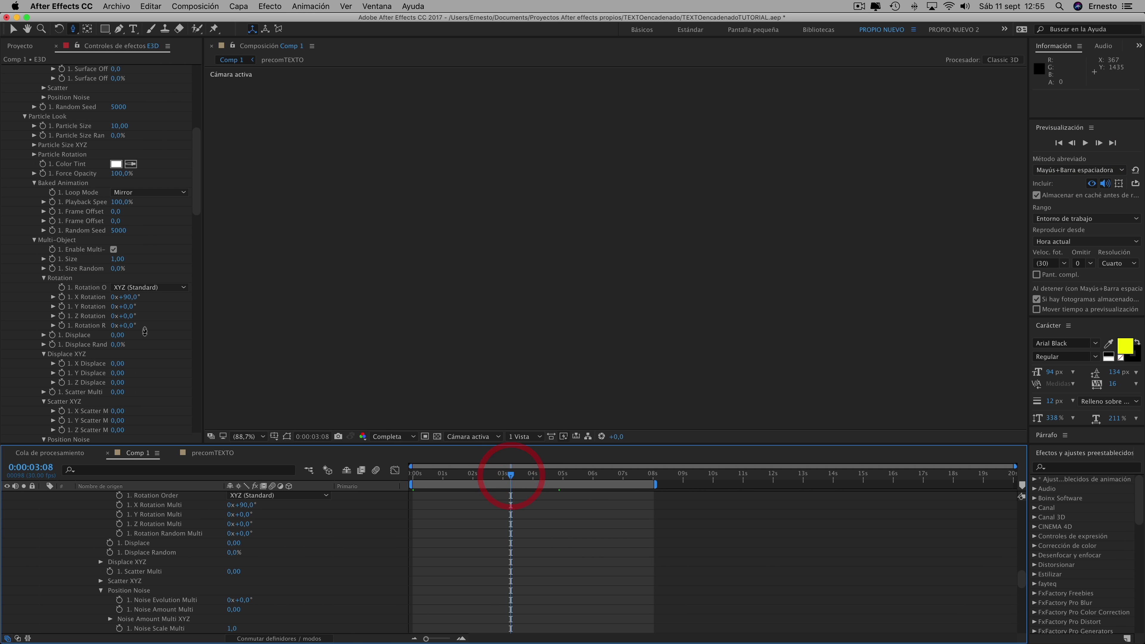
left_click_drag(129, 318, 140, 316)
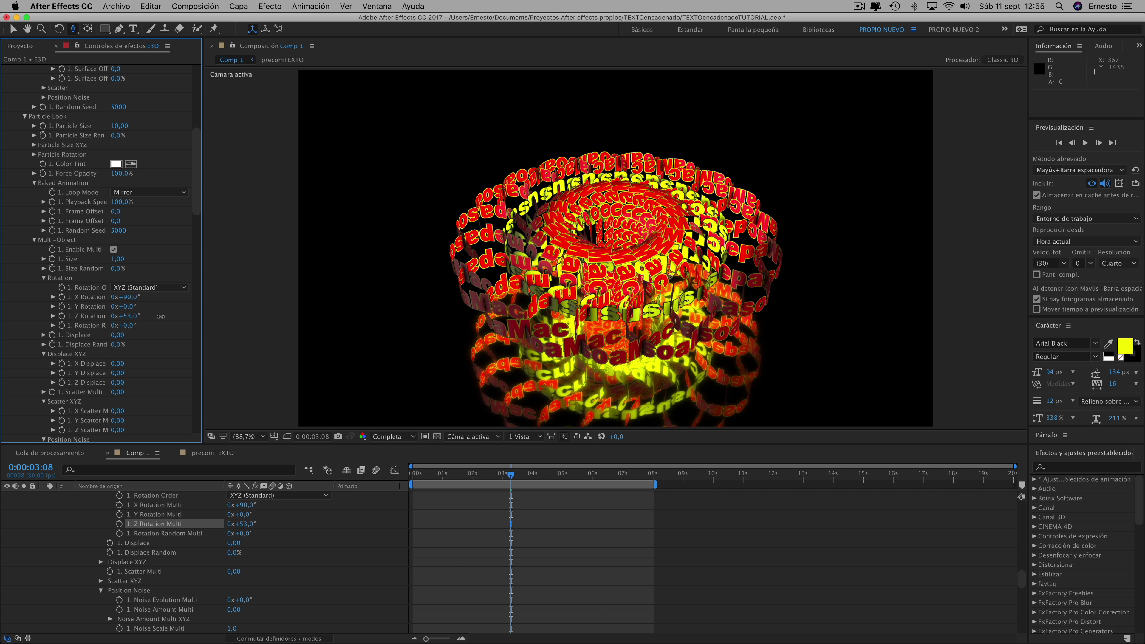
left_click_drag(160, 316, 158, 317)
left_click(129, 316)
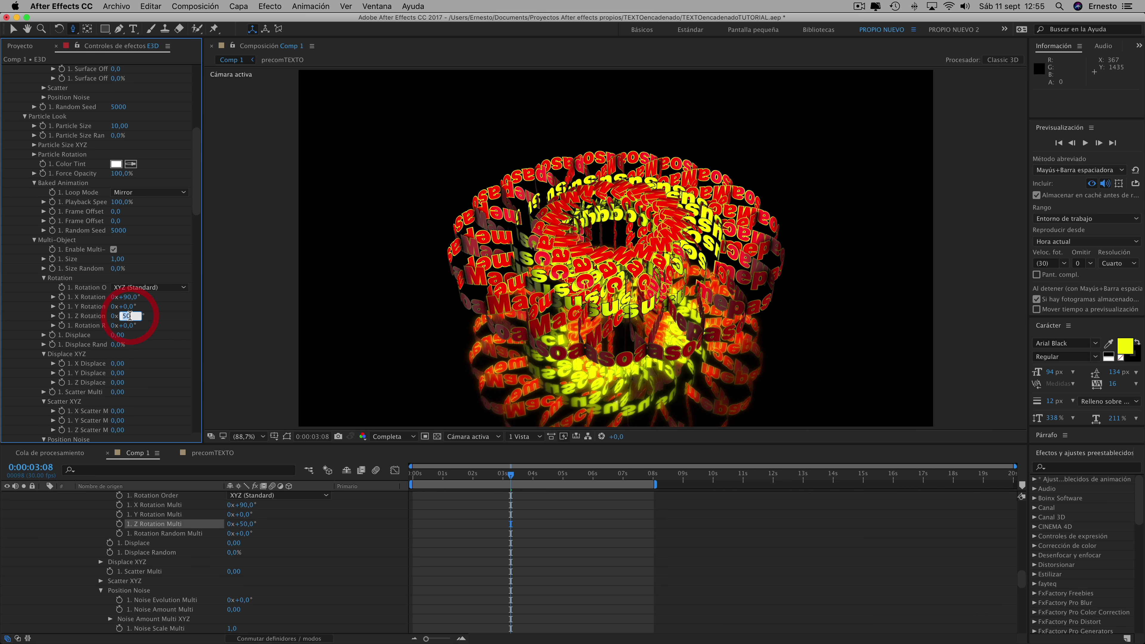
left_click(155, 319)
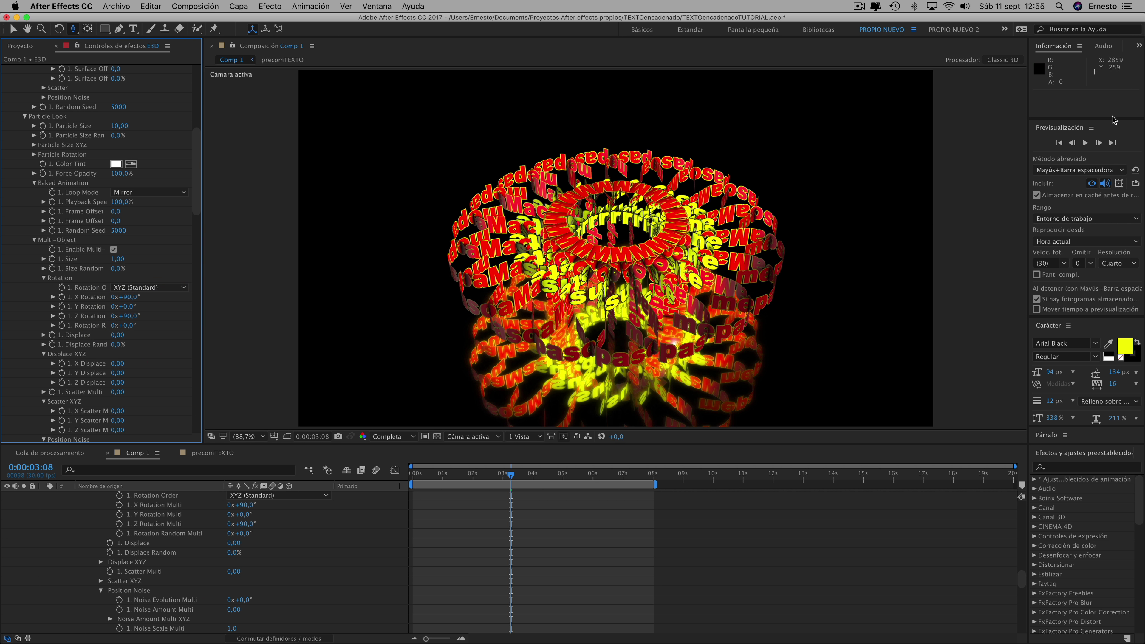
Preview the text cylinder, switch the preview Resolution to Half, and replay it.
left_click(1085, 144)
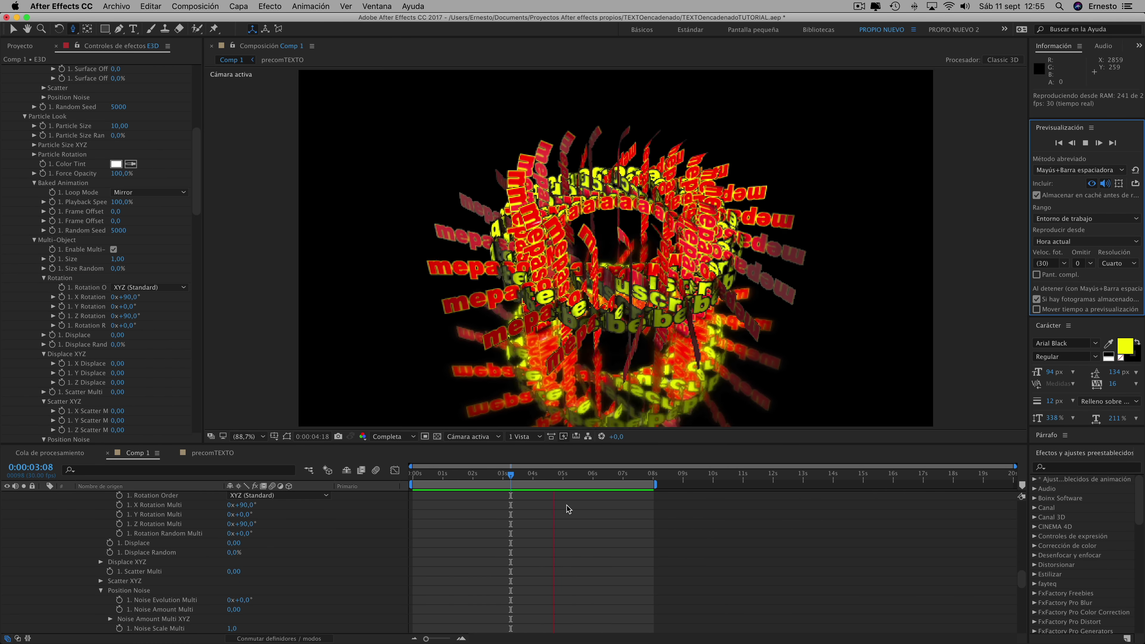
left_click(457, 476)
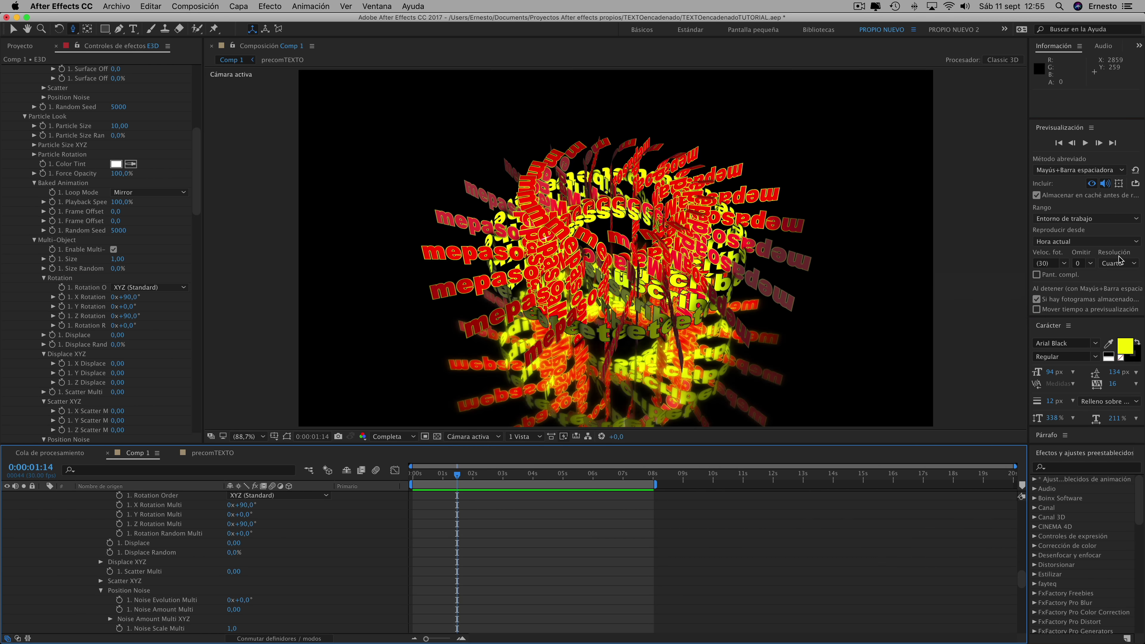
left_click(1114, 263)
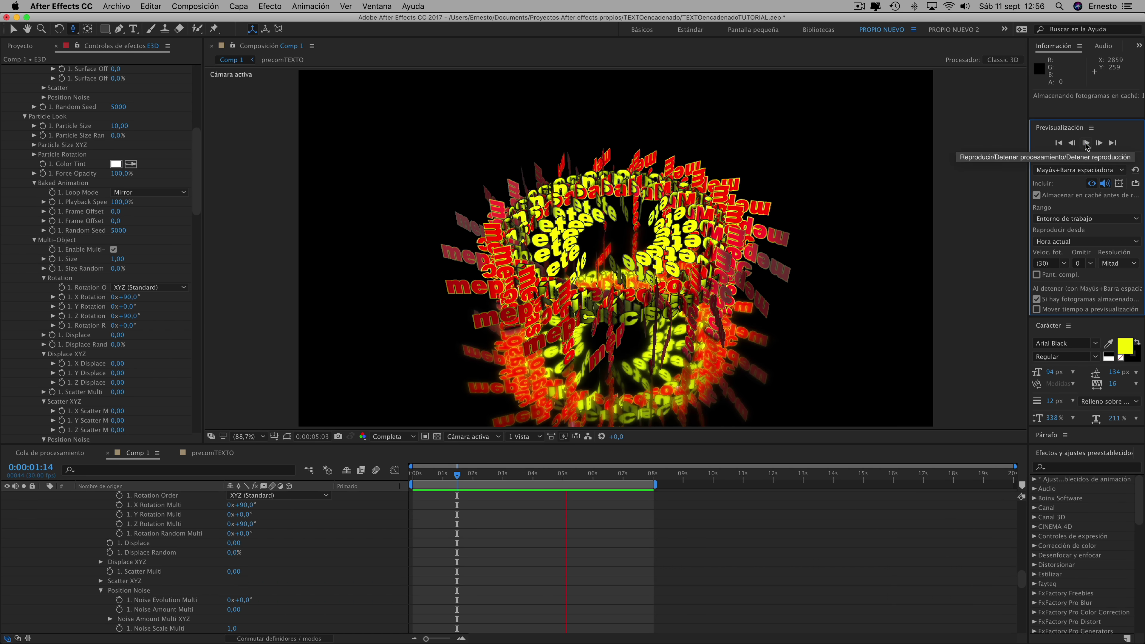
left_click(1085, 143)
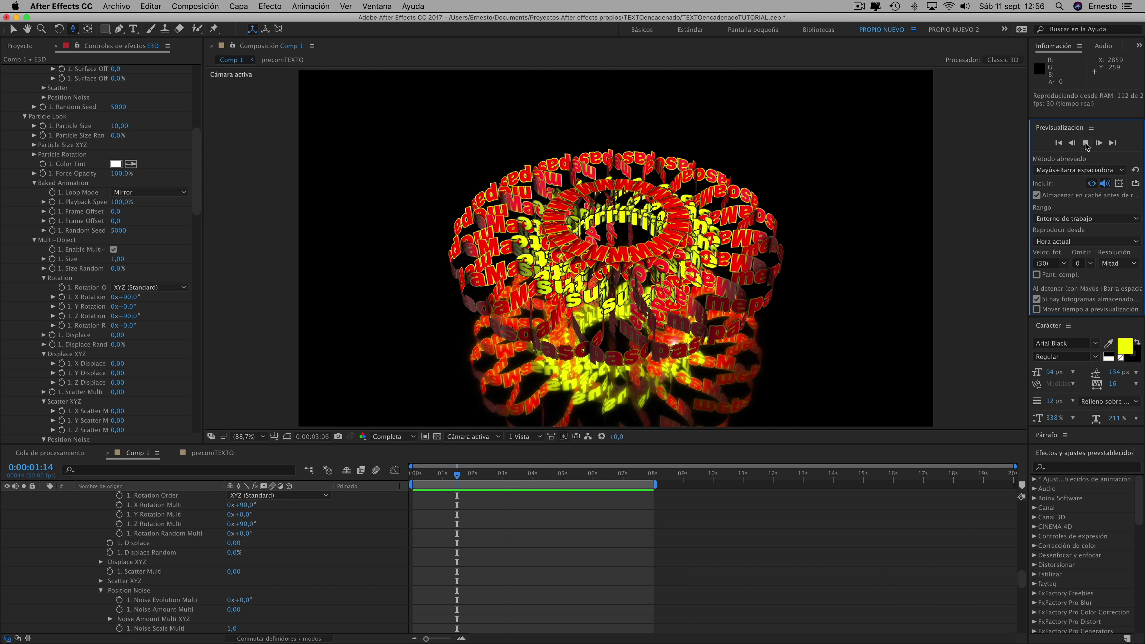
left_click(1085, 142)
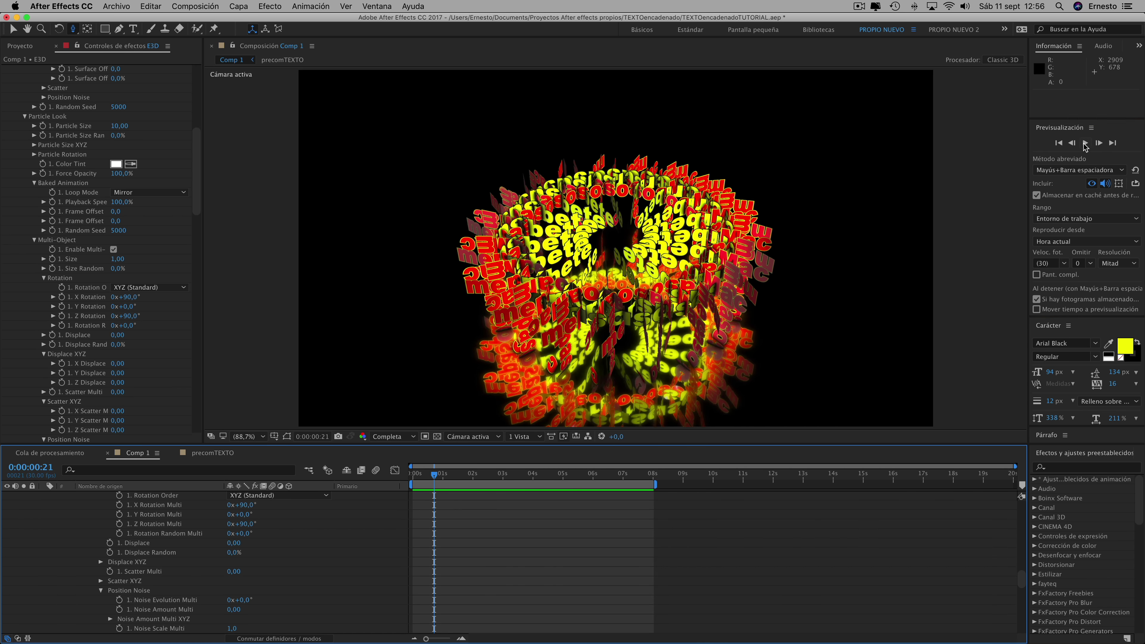
left_click(1085, 143)
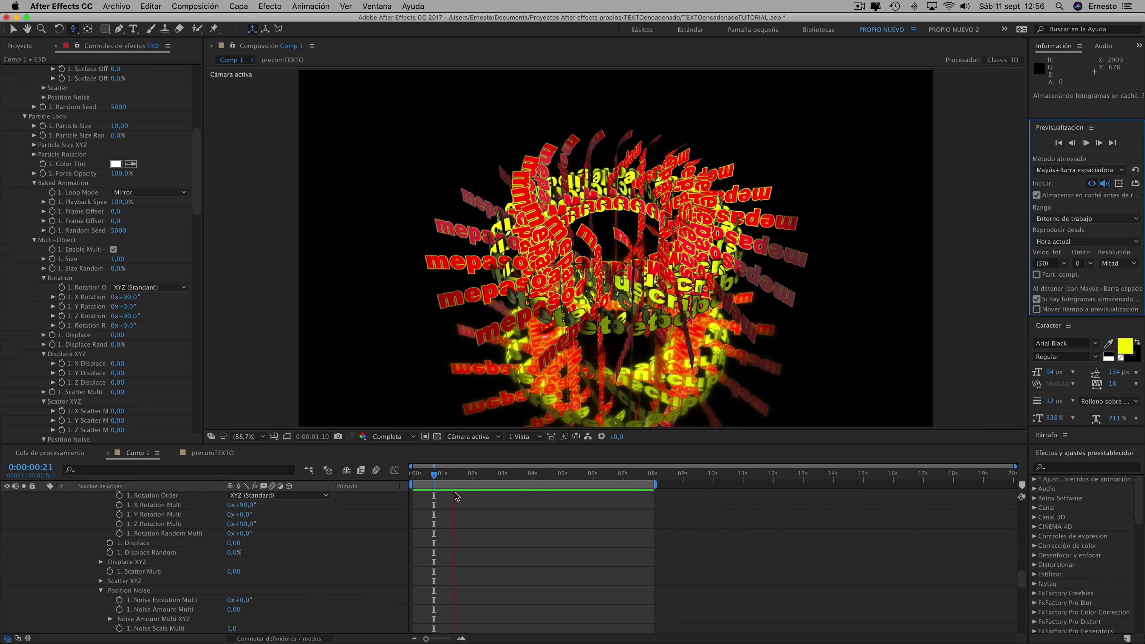
left_click(450, 483)
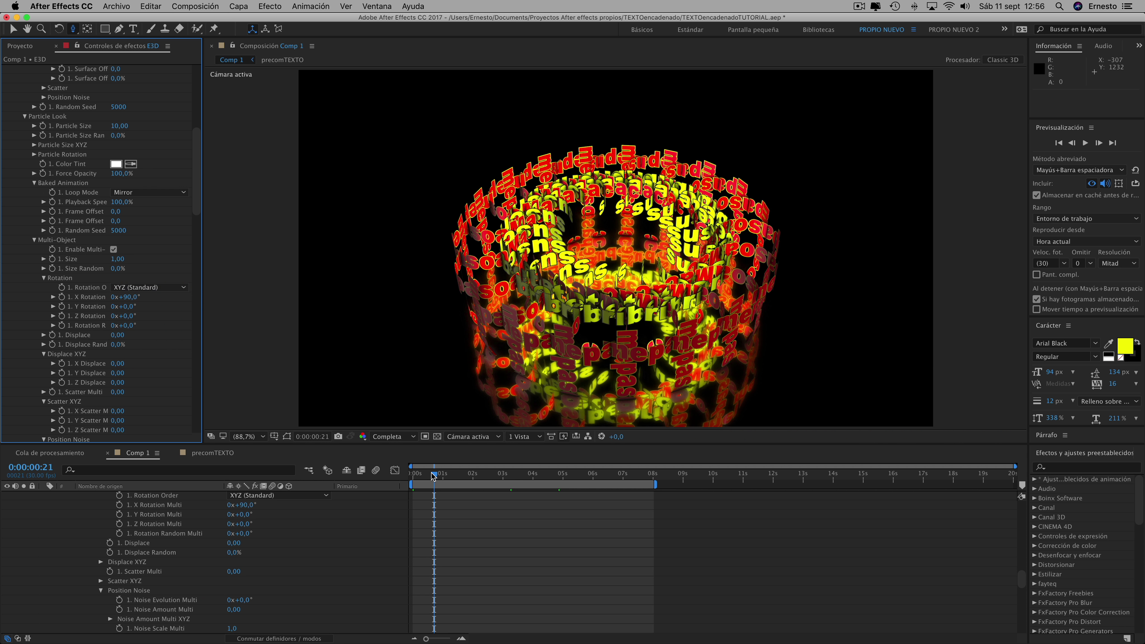
From frame 0, raise Element's Shape Scale to 20,00 and orbit the camera around the ring.
left_click(406, 475)
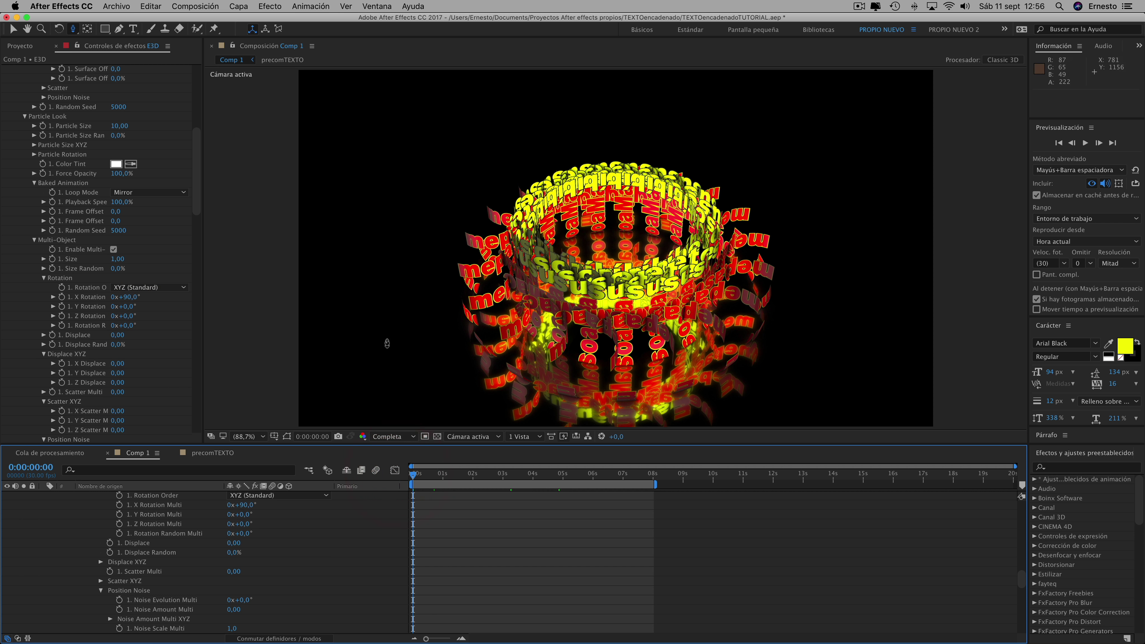
left_click_drag(197, 178, 197, 112)
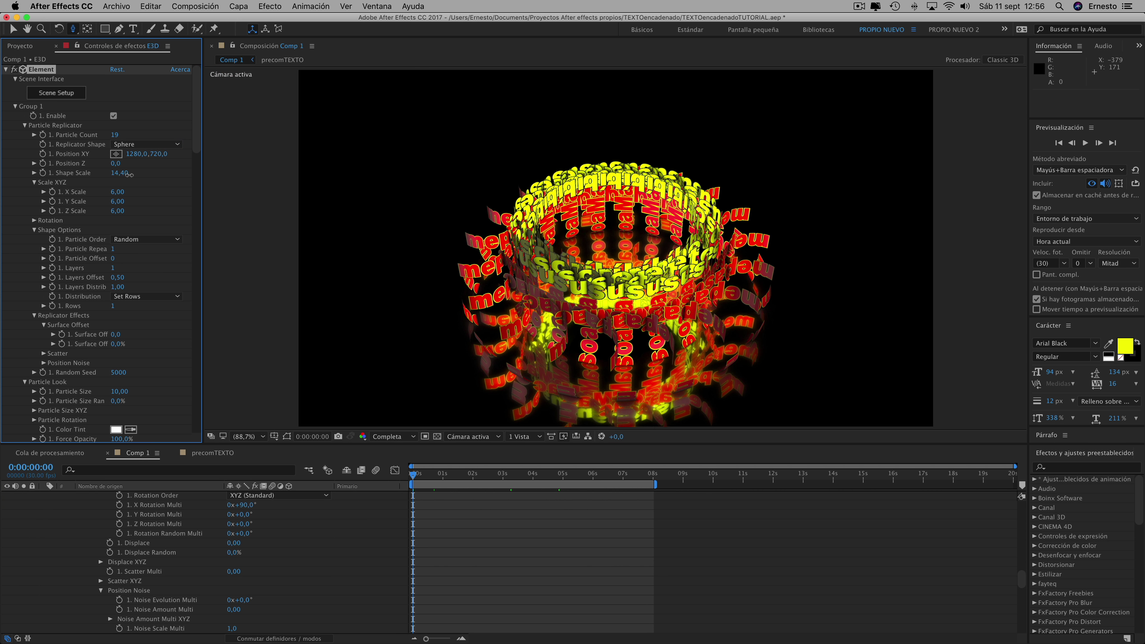
left_click_drag(129, 175, 134, 174)
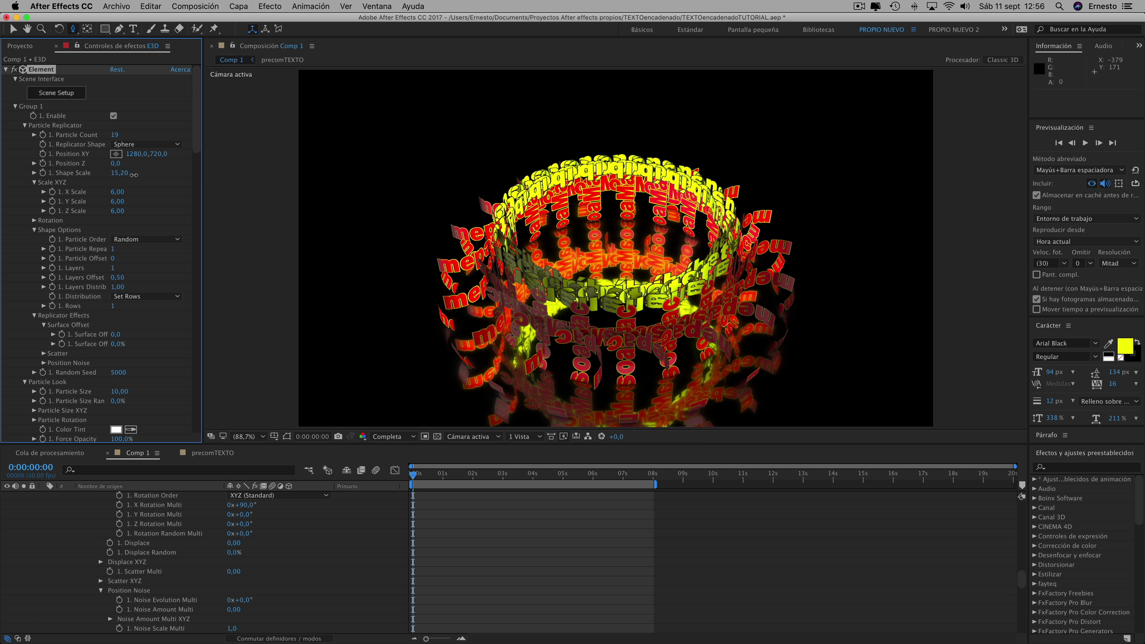
left_click(119, 174)
type("20")
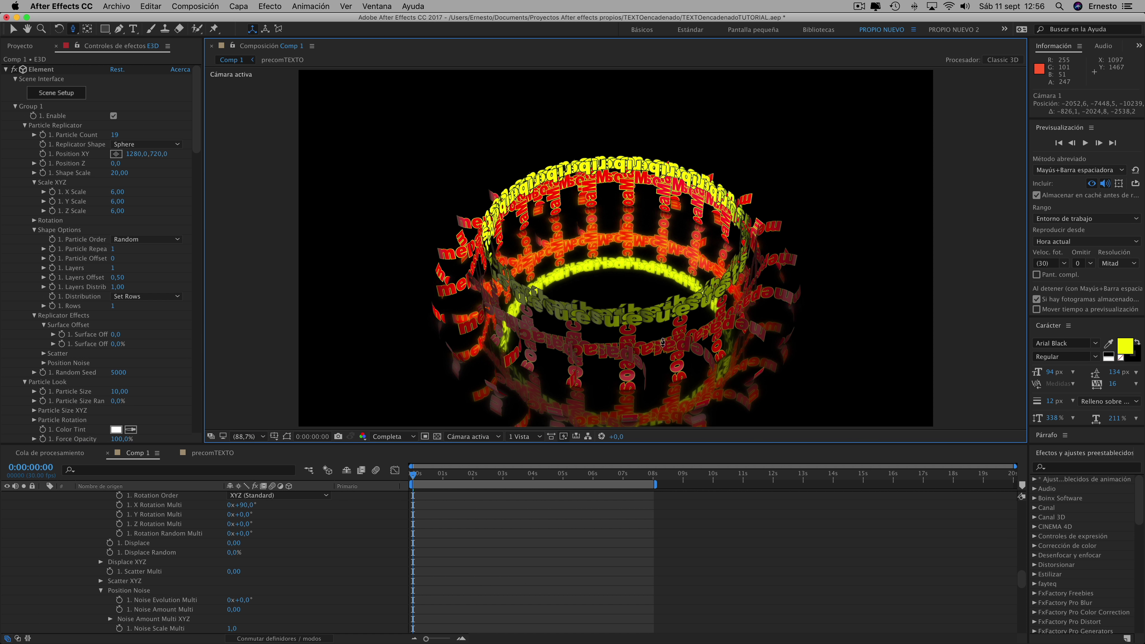
left_click(661, 341)
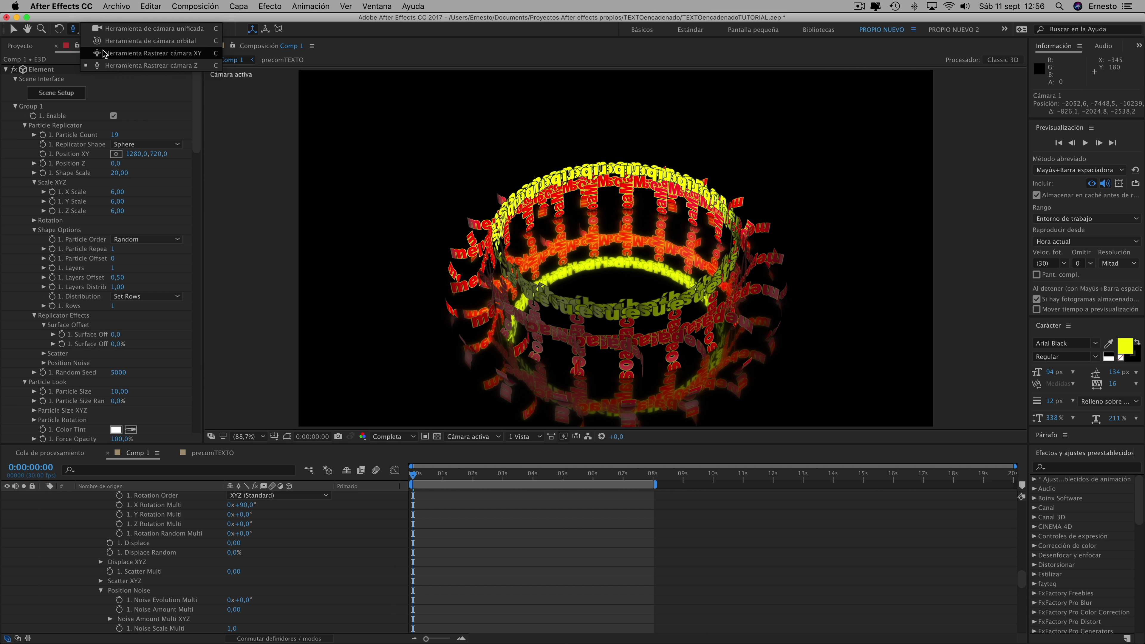
left_click_drag(711, 235, 722, 237)
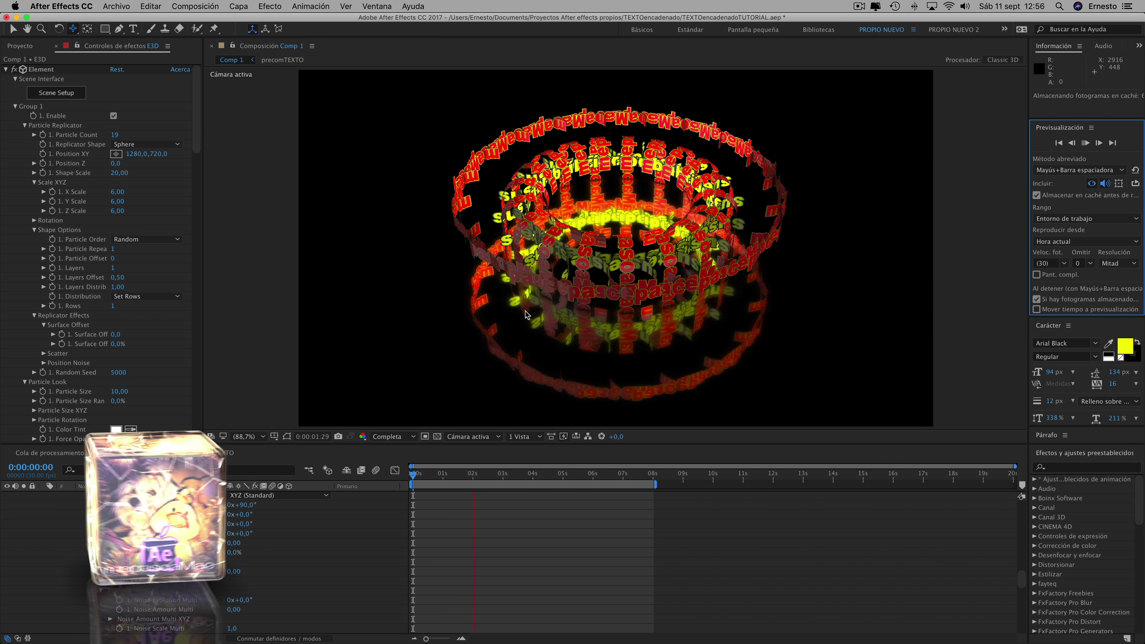
Raise Group 5's Position Y to 1524,0 and check the result around frame 0:00:00:22.
left_click(479, 474)
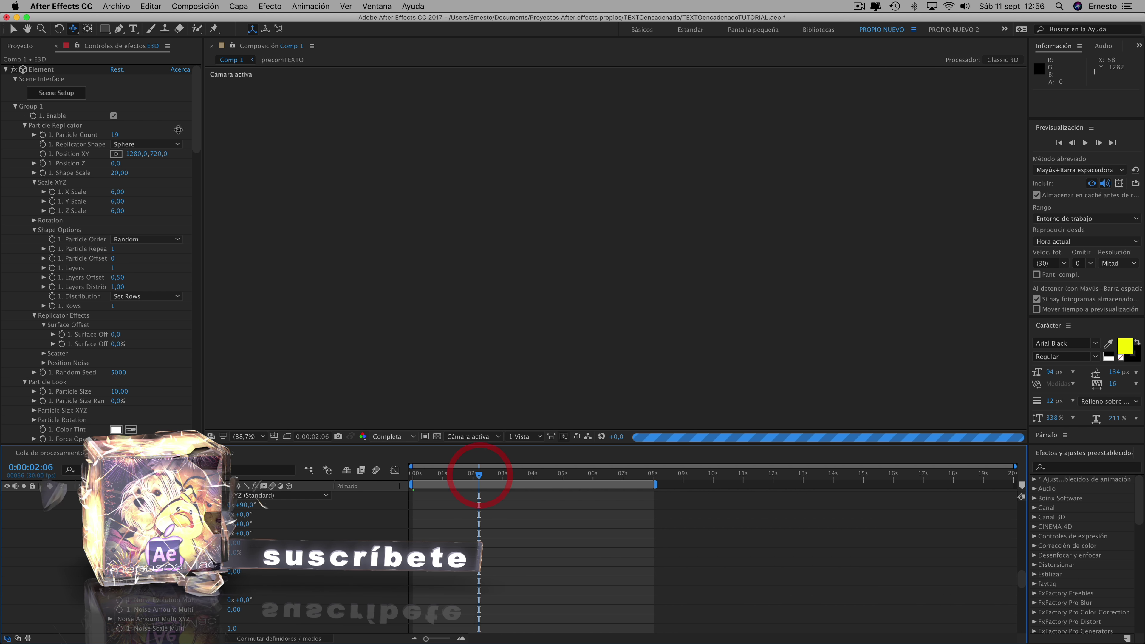
scroll(190, 255, "down", 15)
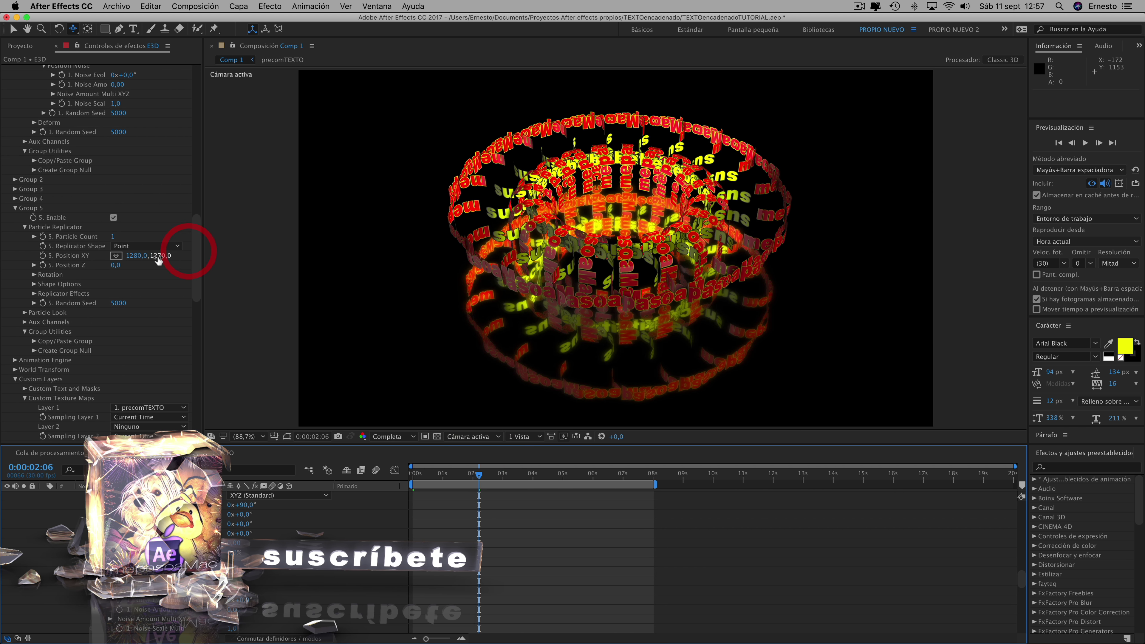
left_click_drag(197, 258, 297, 258)
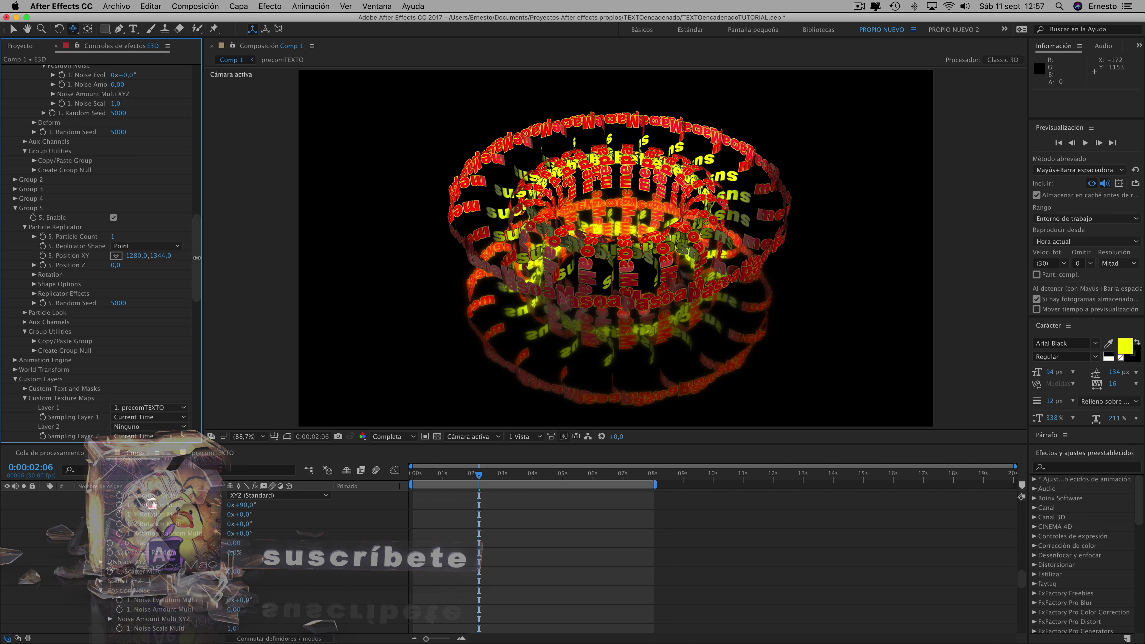
left_click(358, 345)
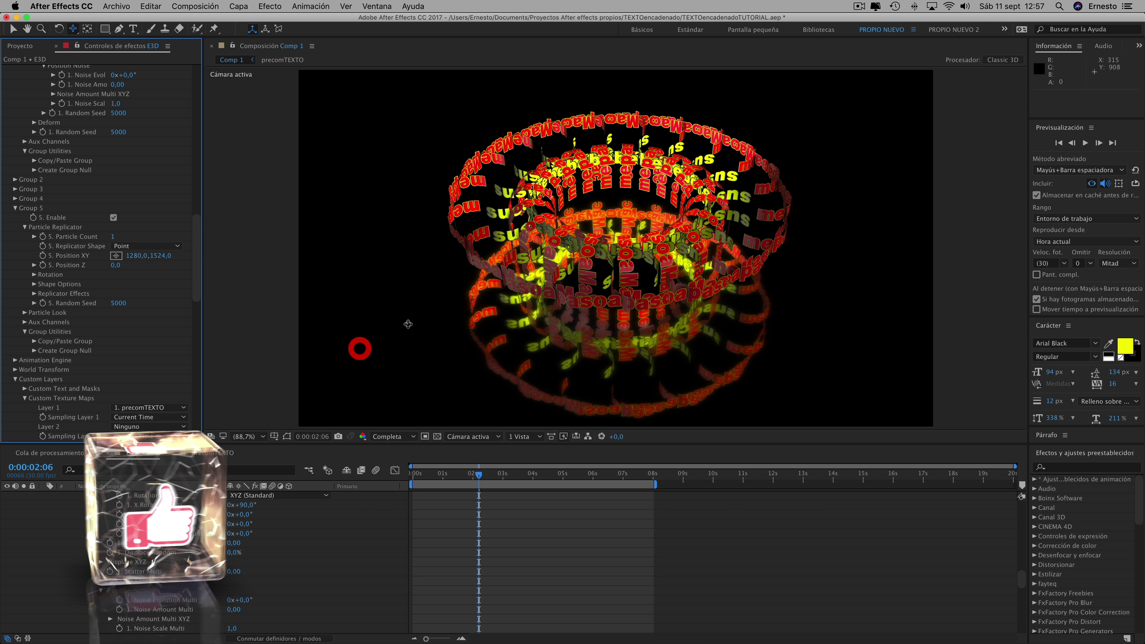
left_click(447, 474)
left_click_drag(447, 474, 436, 476)
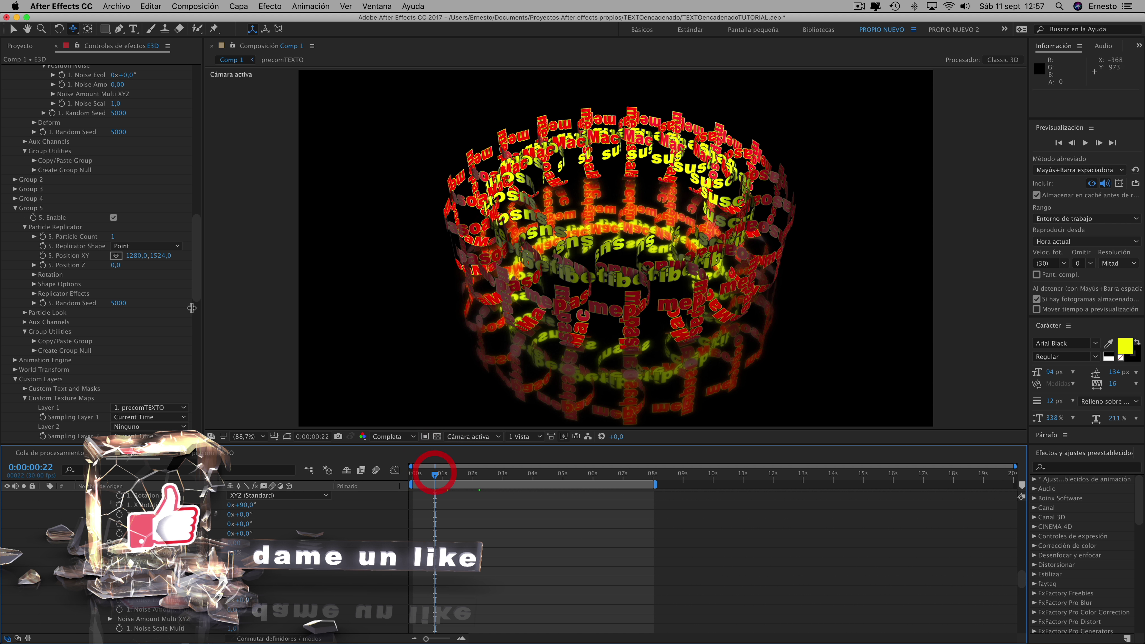
Push Group 5's Position Y further up to 1605,0 and rewind to the start.
left_click_drag(161, 255, 185, 261)
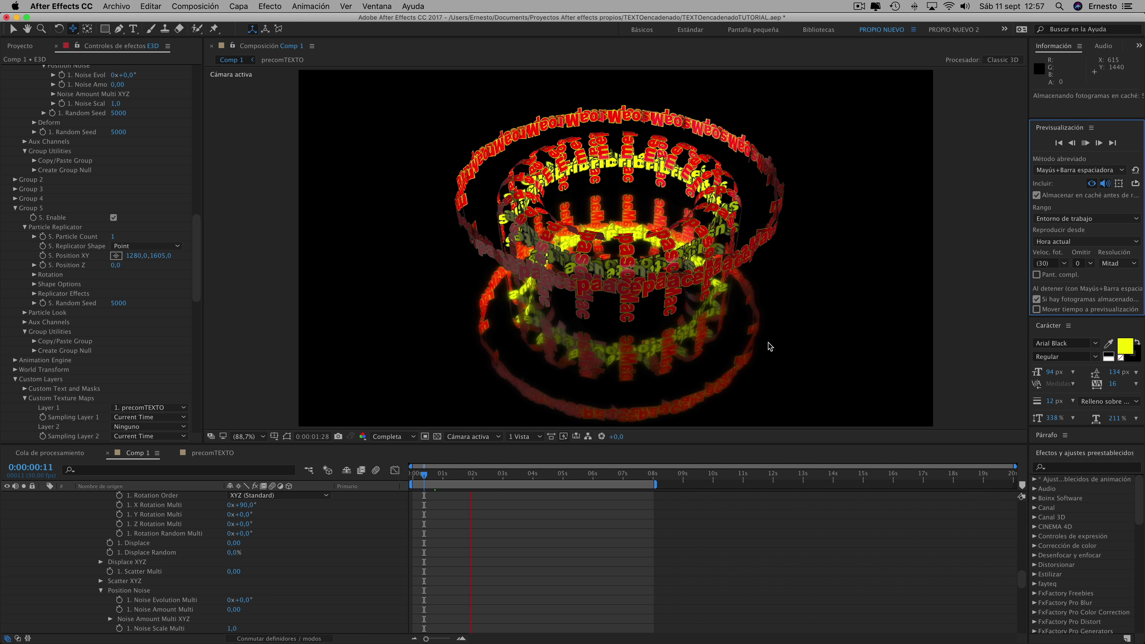
left_click(433, 473)
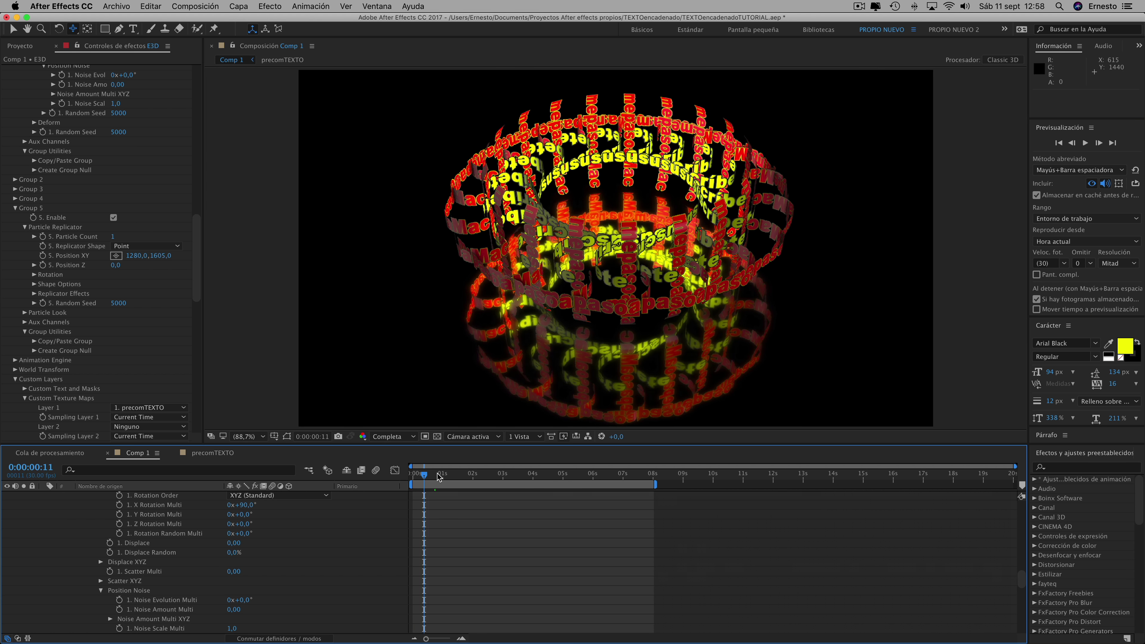
left_click(411, 476)
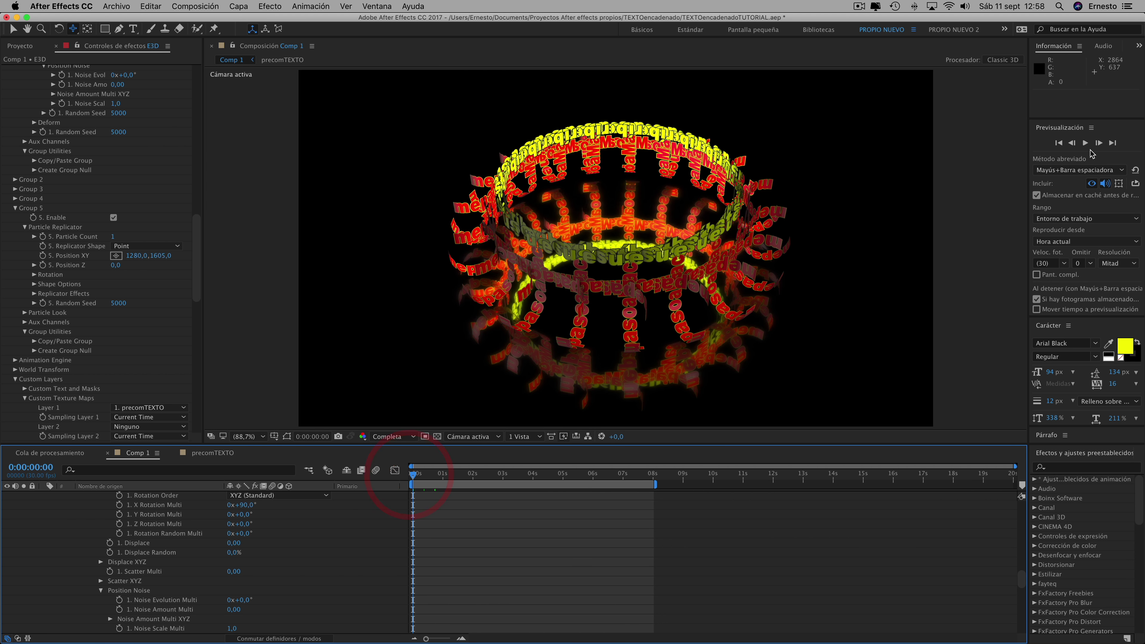
Show the transparency grid behind the text cylinder, then stop the ScreenFlow recording.
left_click(437, 436)
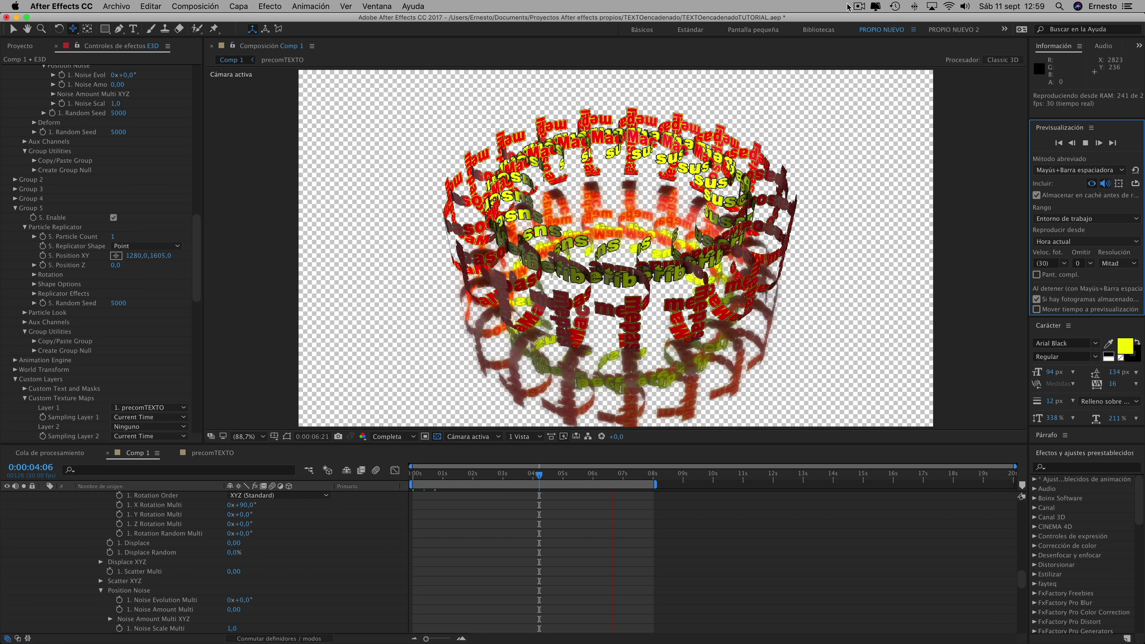
left_click(859, 6)
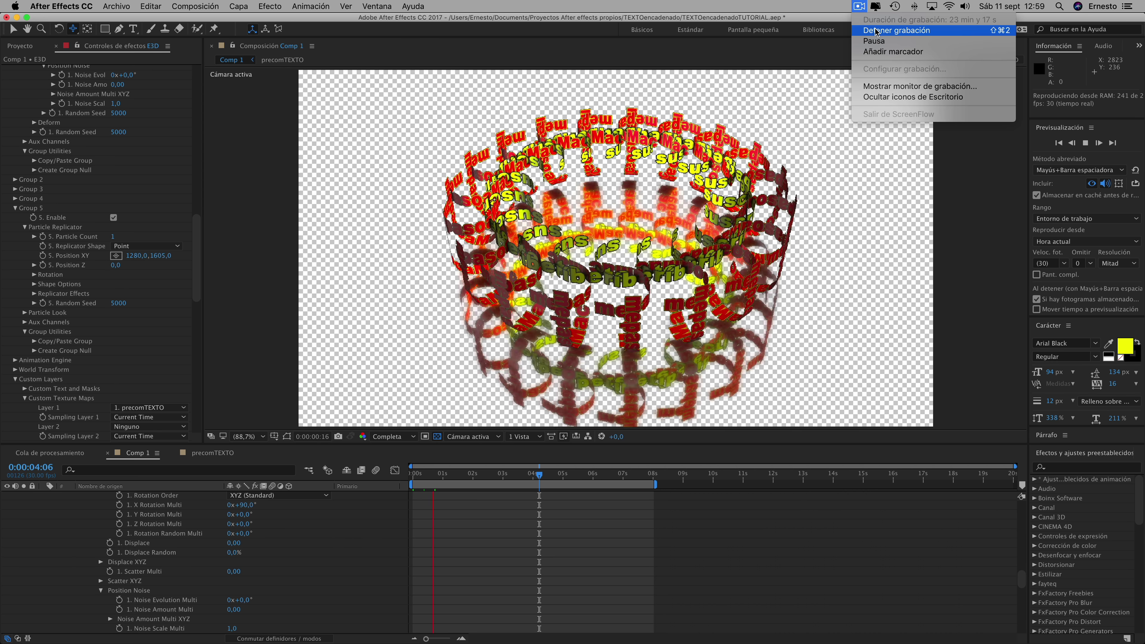
left_click(872, 30)
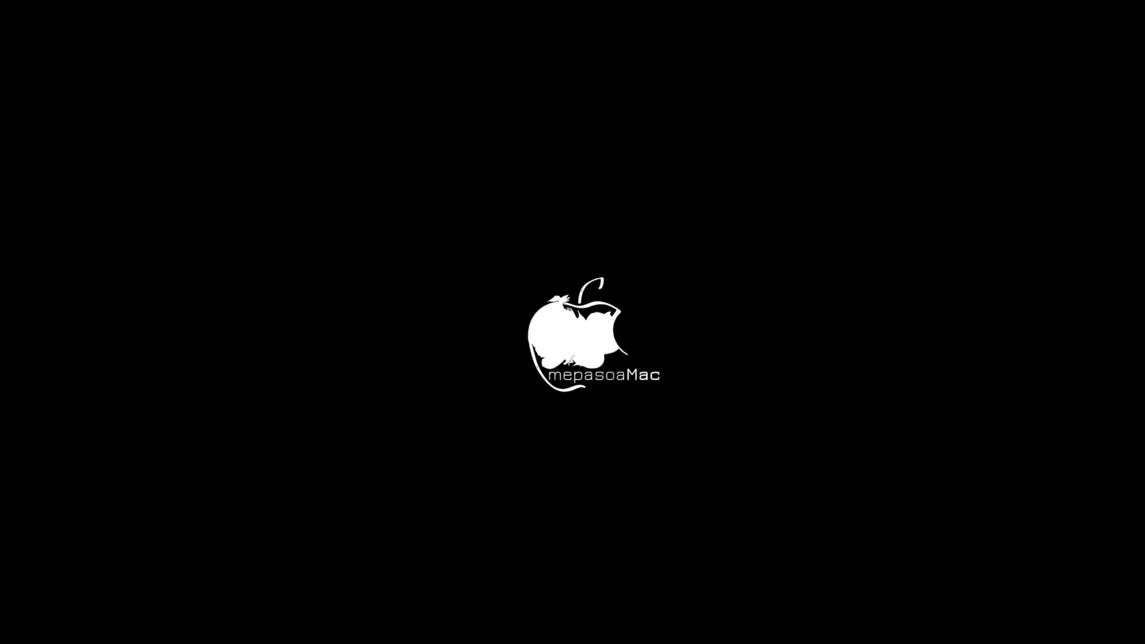